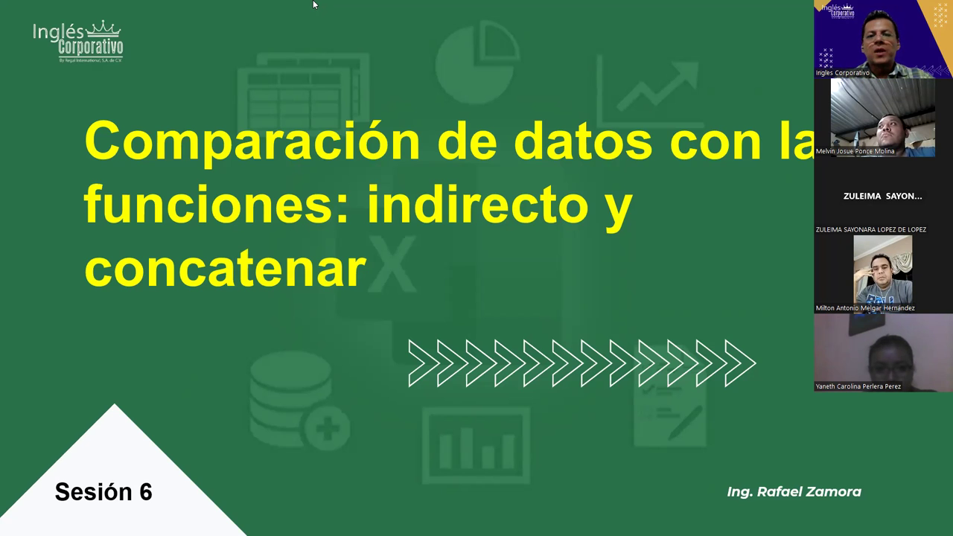
- Advance the slideshow past the title slide to the next slide
key(Right)
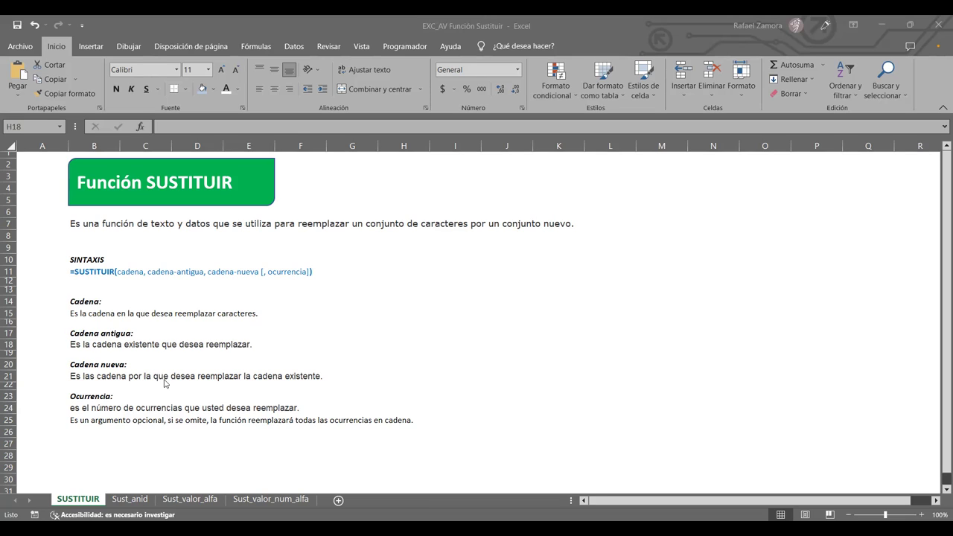
- Try out sample numbers such as 25,235.22 in cell H15, then discard the entry
key(Up)
key(Up)
key(Up)
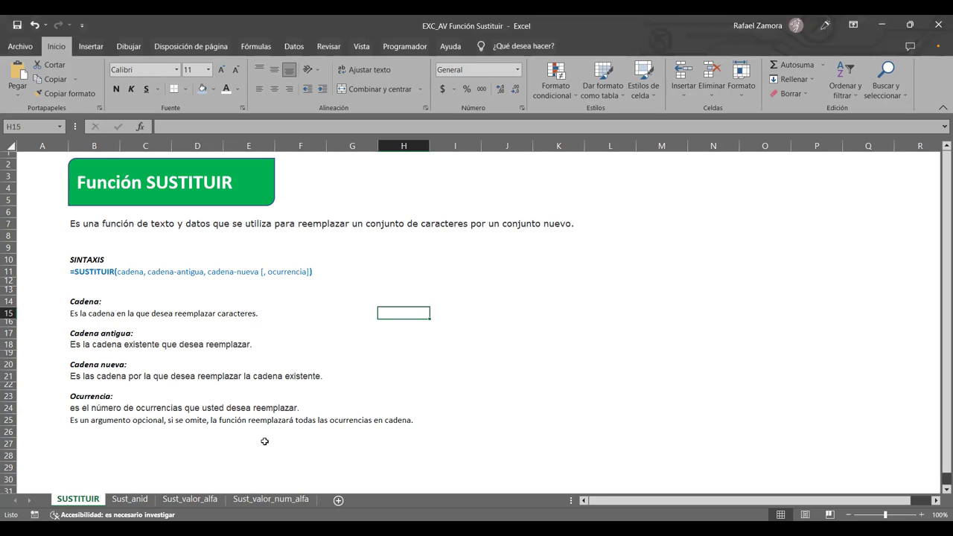
text(df)
key(BackSpace)
key(BackSpace)
text(25)
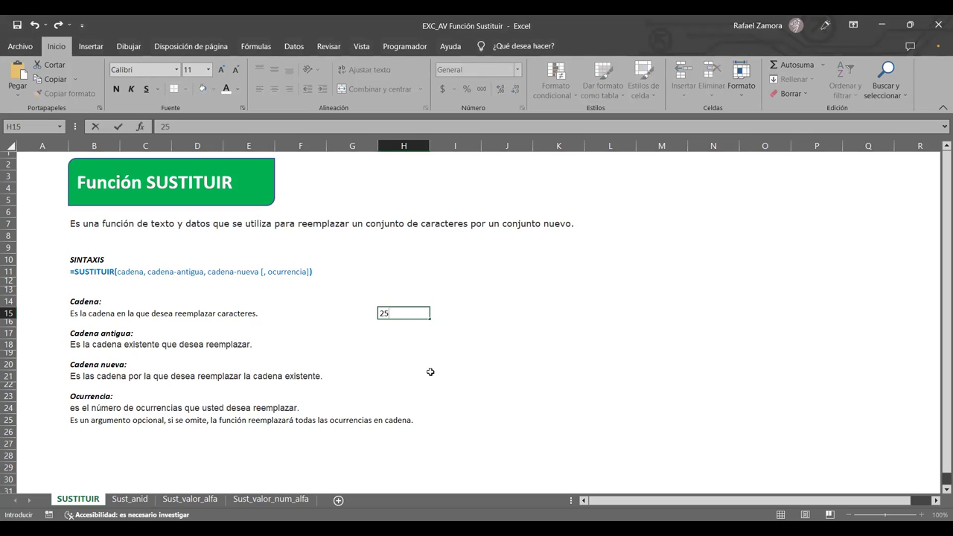
text(,235.22)
key(BackSpace)
key(BackSpace)
key(BackSpace)
key(BackSpace)
key(BackSpace)
key(BackSpace)
key(BackSpace)
text(.)
text(532,12)
key(Escape)
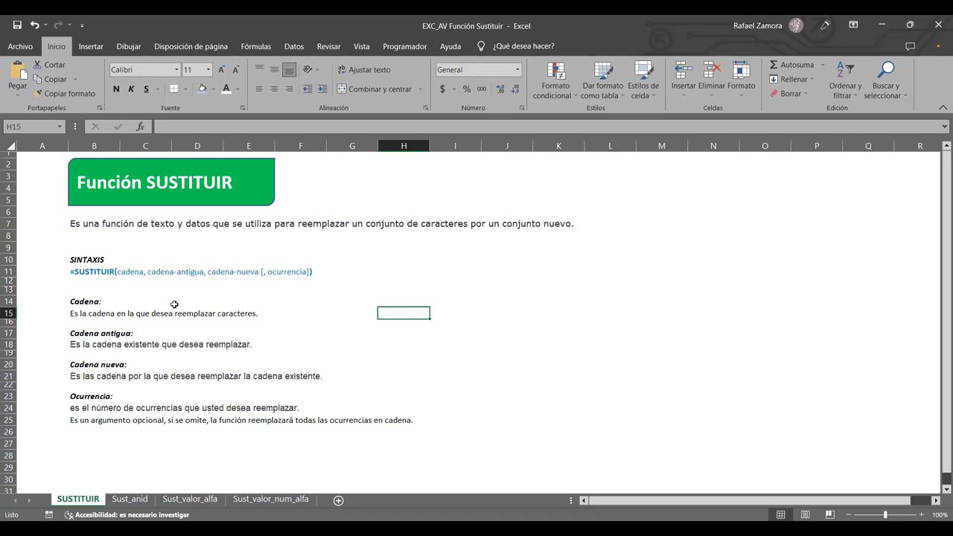
- Open the Sust_anid sheet and inspect the 1.5 example value in D3
click(127, 500)
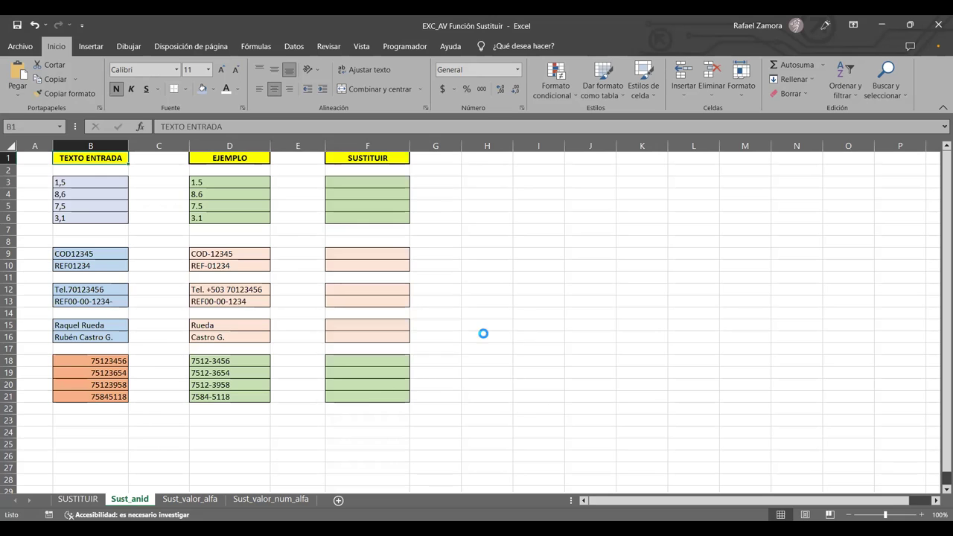
scroll(484, 334, up, 2)
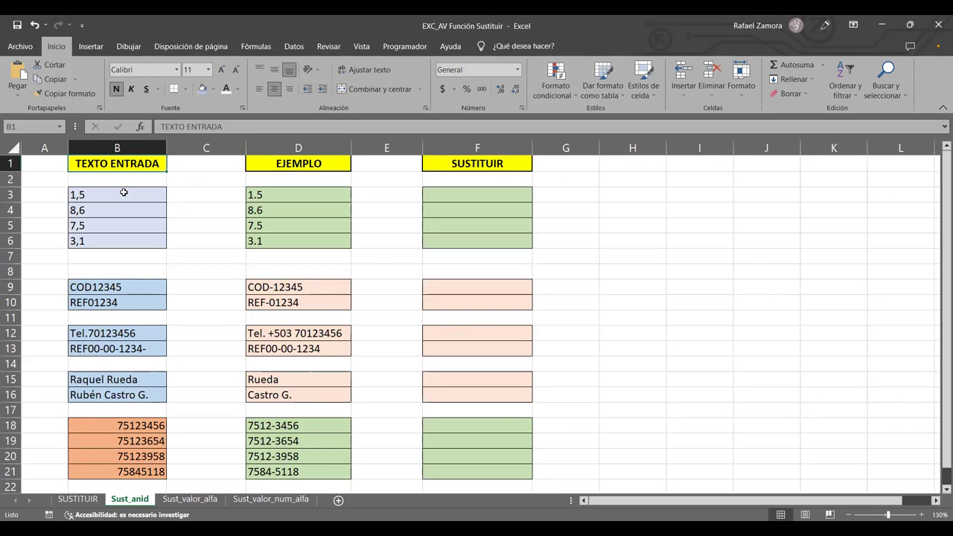
click(330, 196)
drag(349, 194, 323, 189)
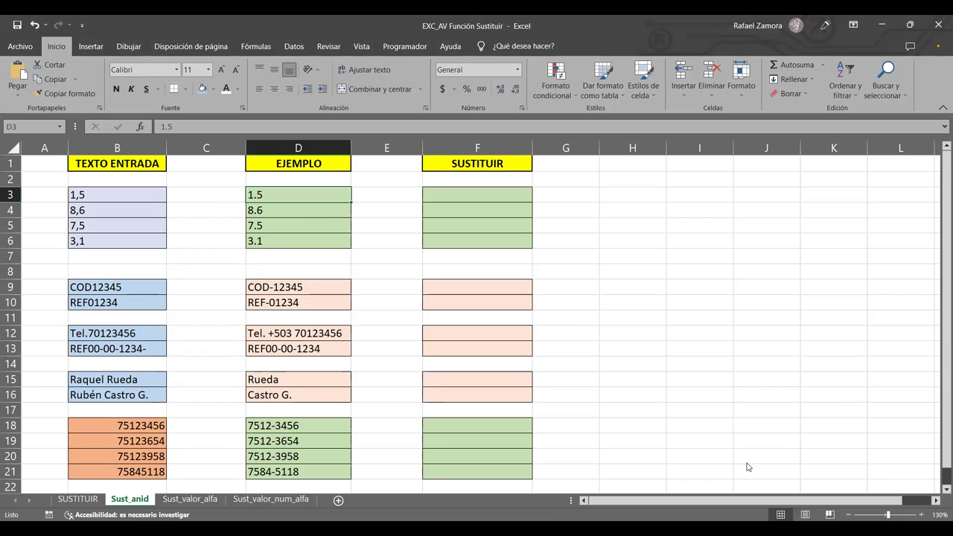
click(740, 292)
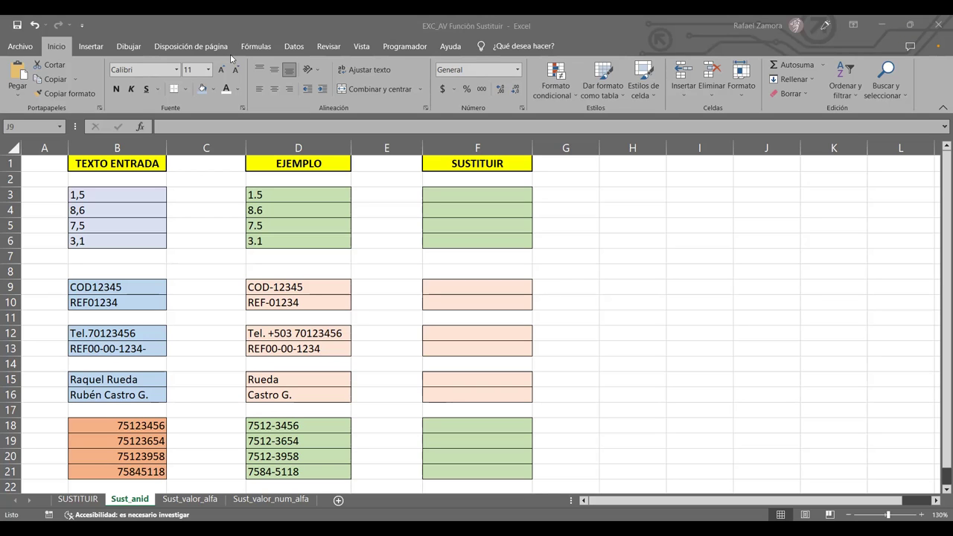
click(592, 290)
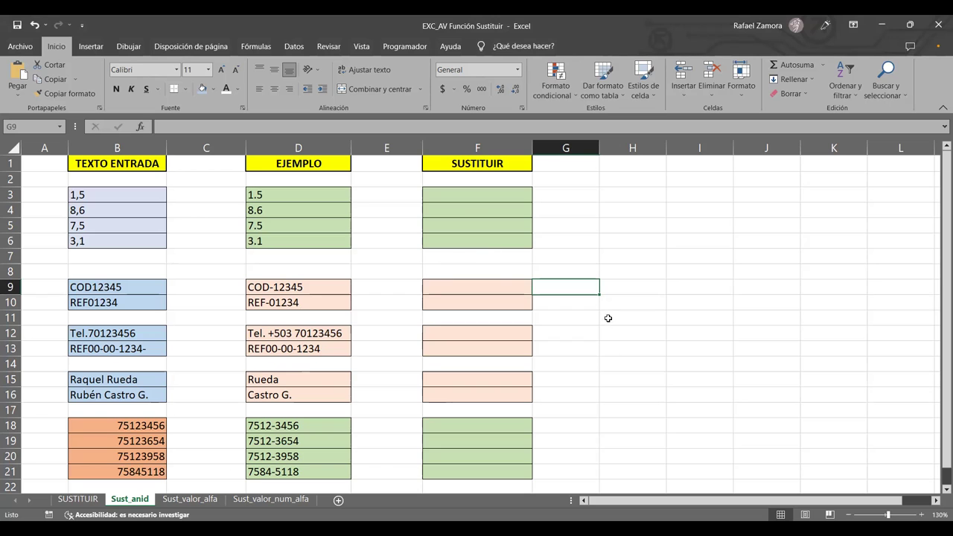
drag(128, 196, 137, 472)
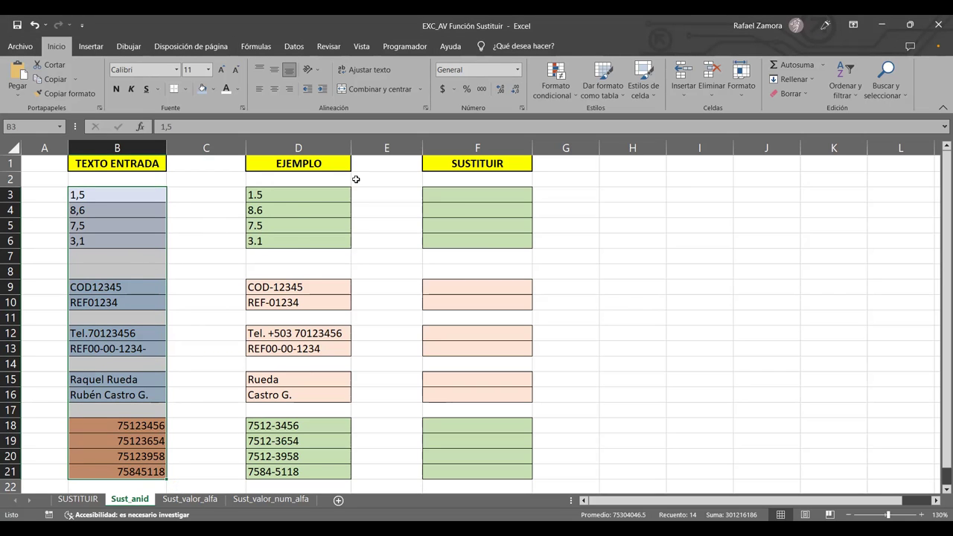
click(294, 195)
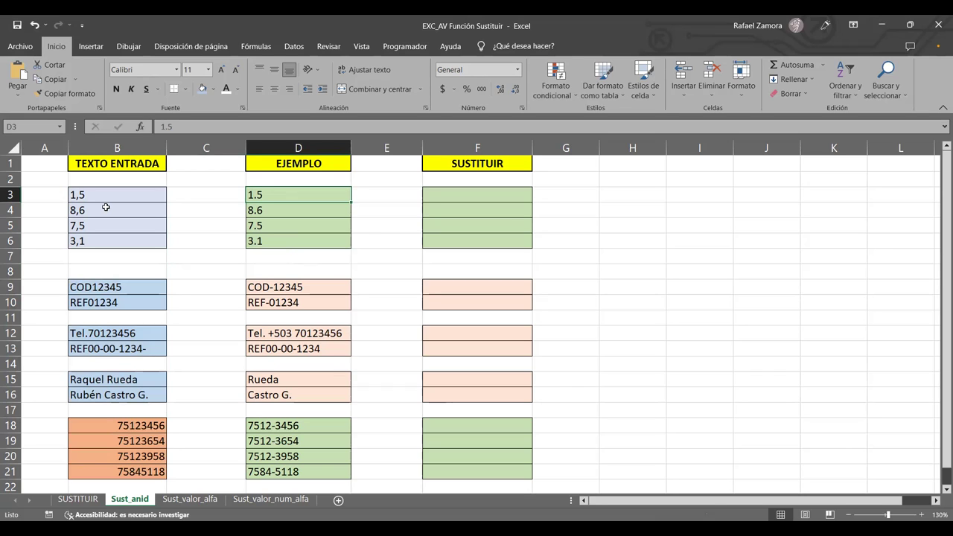
click(109, 195)
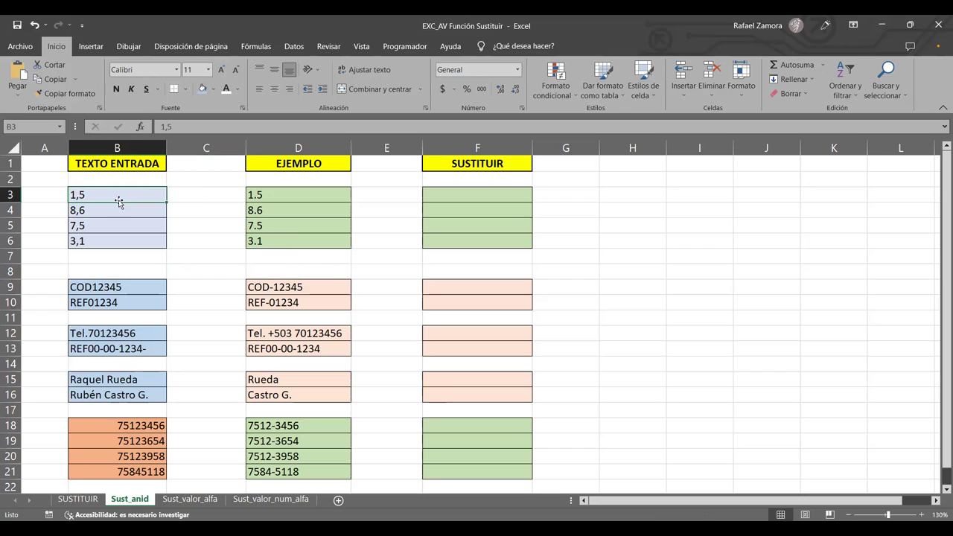
click(277, 197)
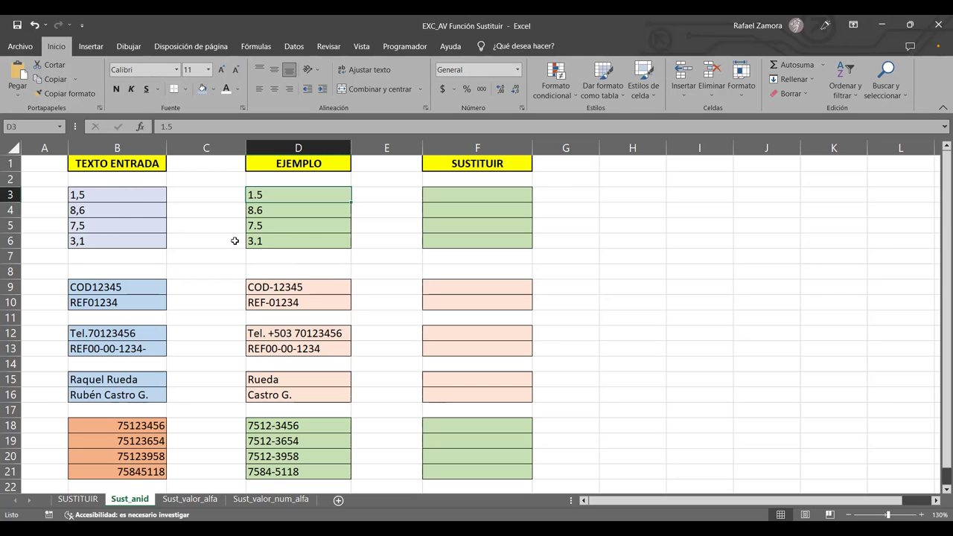
click(474, 200)
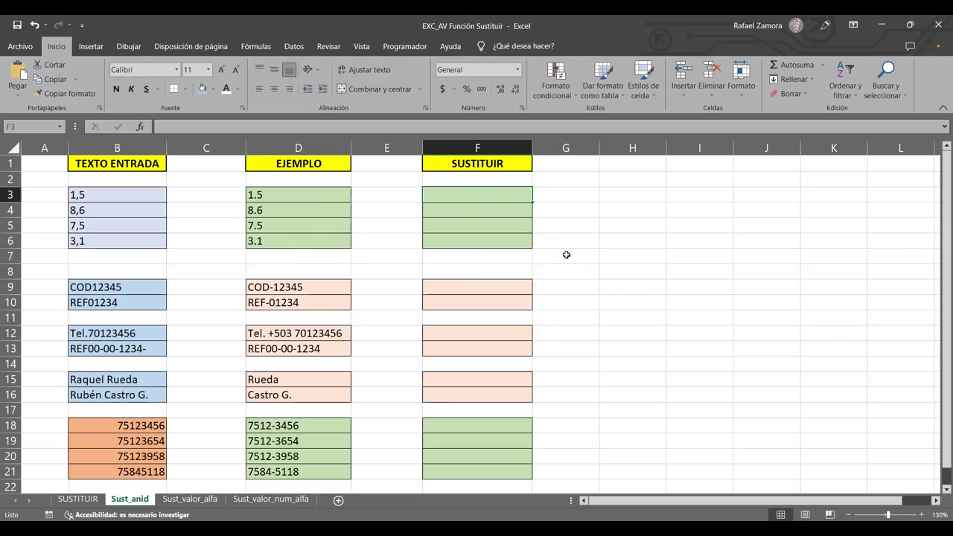
- Restart F3's formula and pick SUSTITUIR from autocomplete, giving =SUSTITUIR(
text(=)
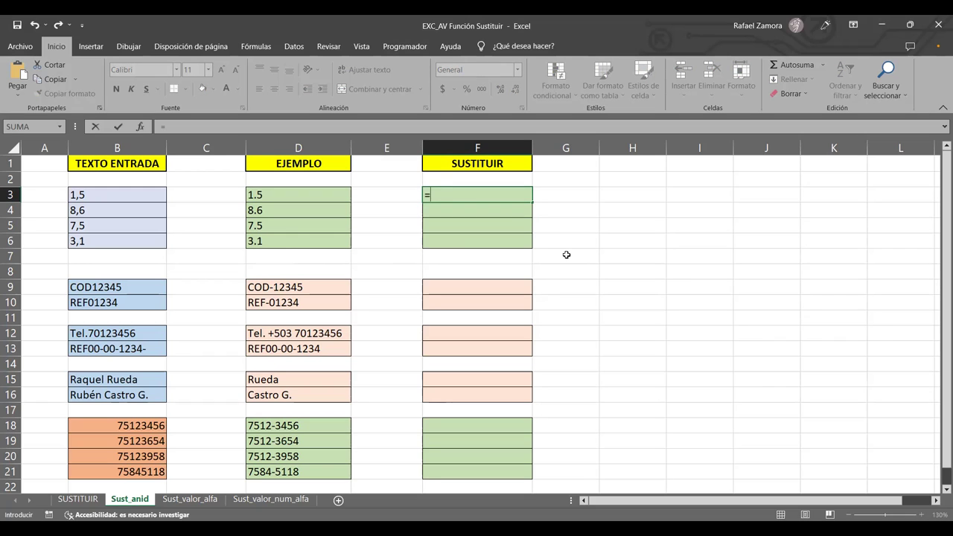
key(Return)
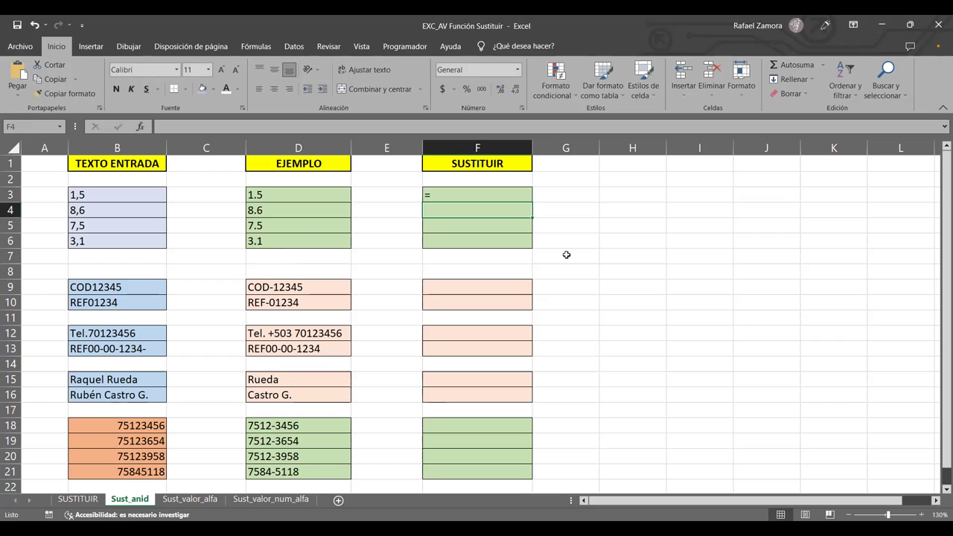
key(Up)
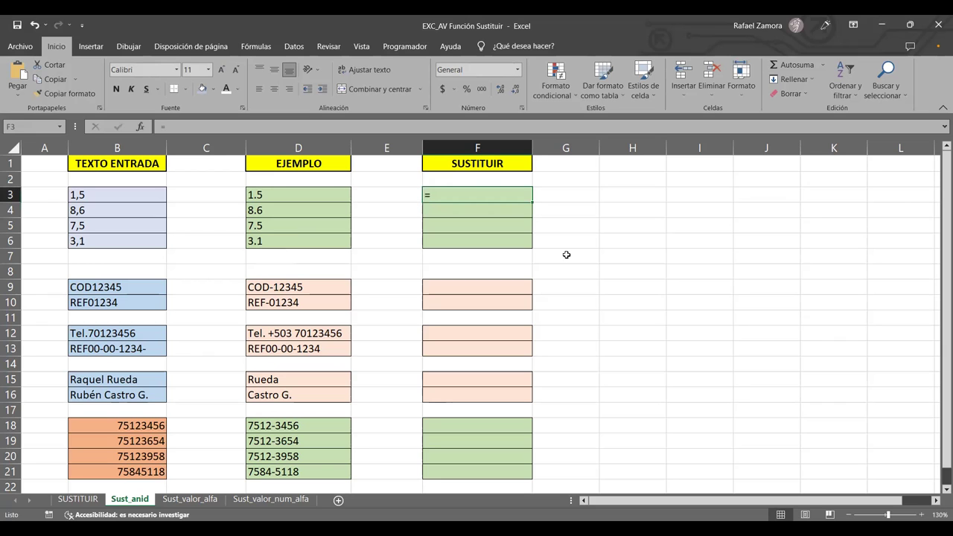
key(F2)
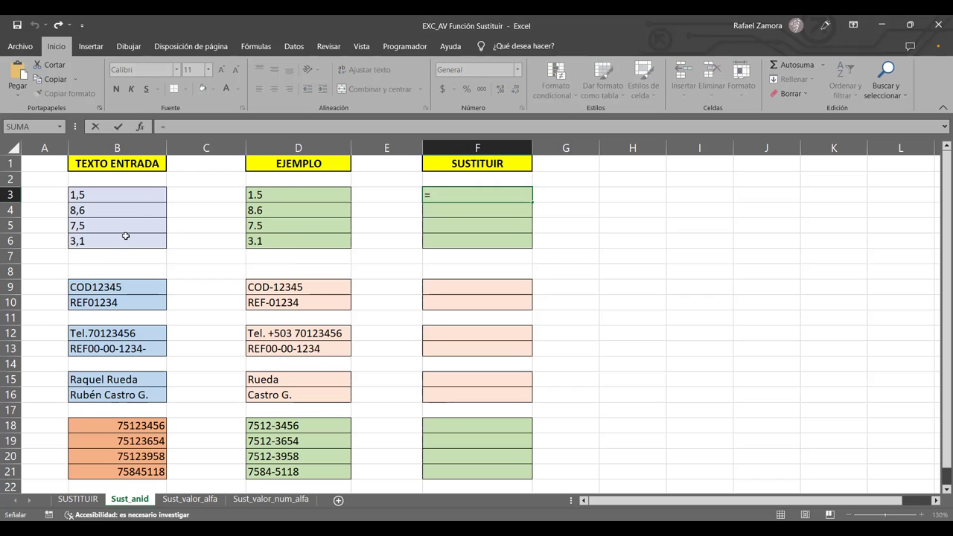
drag(139, 194, 127, 241)
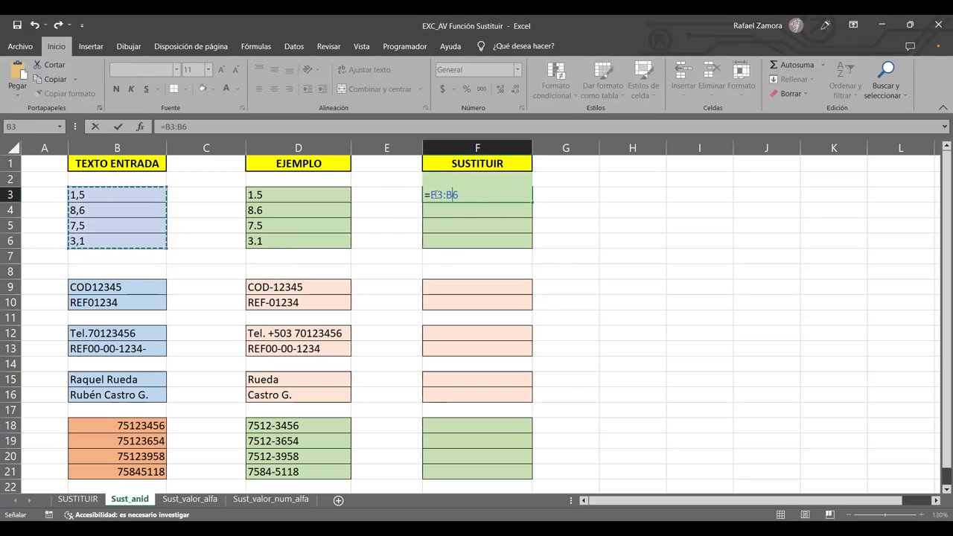
key(BackSpace)
key(BackSpace)
key(BackSpace)
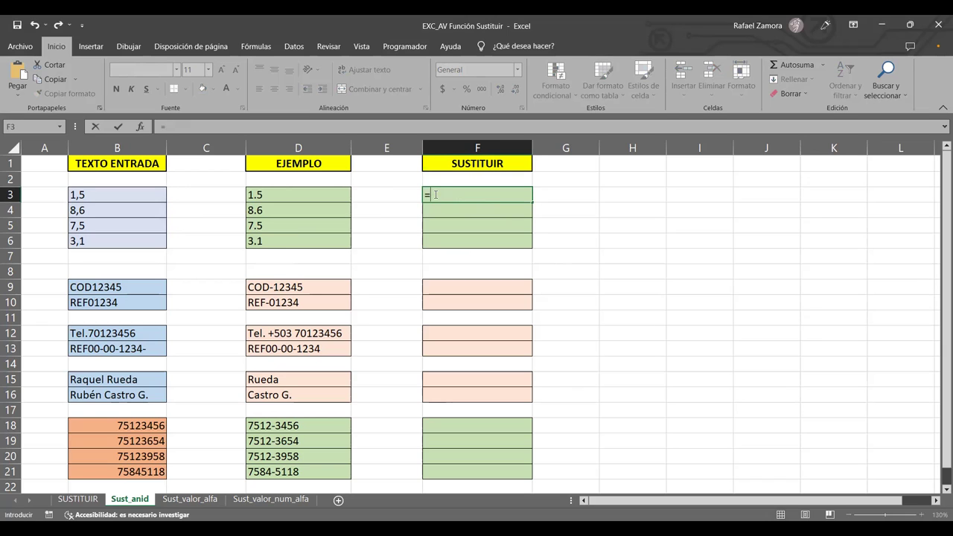
text(su)
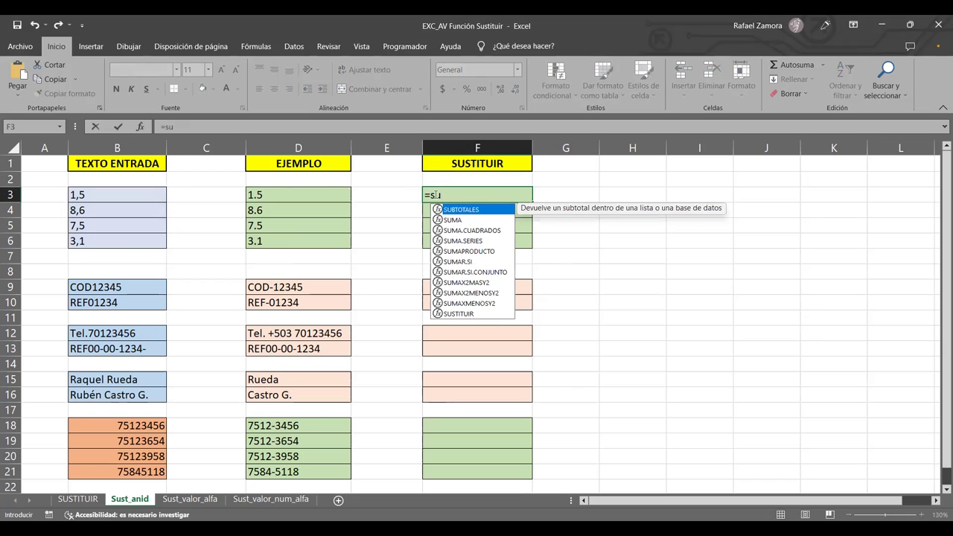
text(s)
key(Tab)
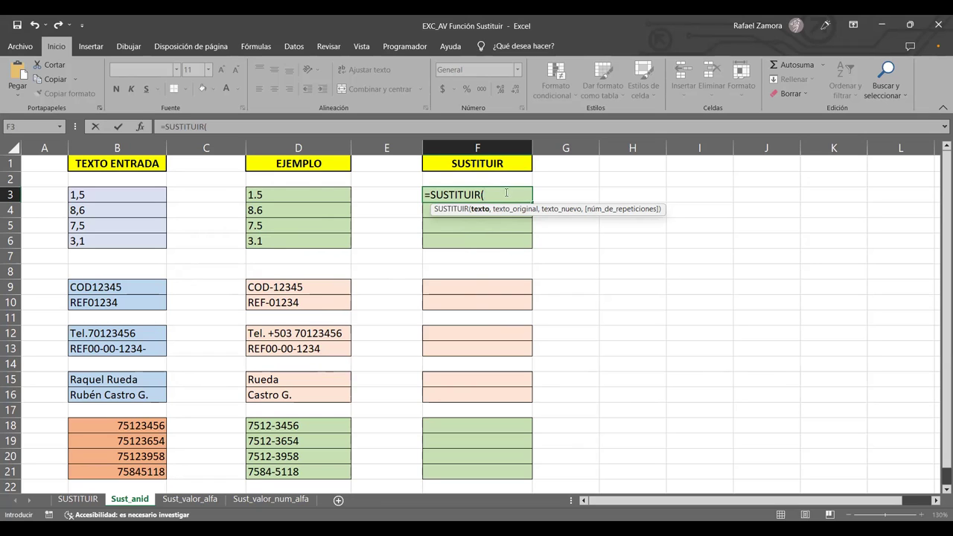
- Finish F3 as =SUSTITUIR(B3,",",".") so it shows 1.5
click(74, 194)
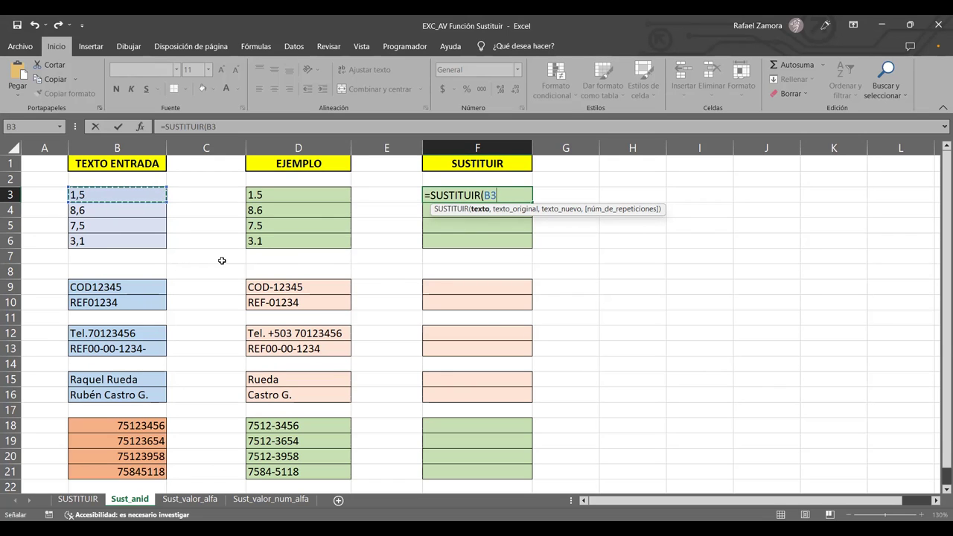
text(,)
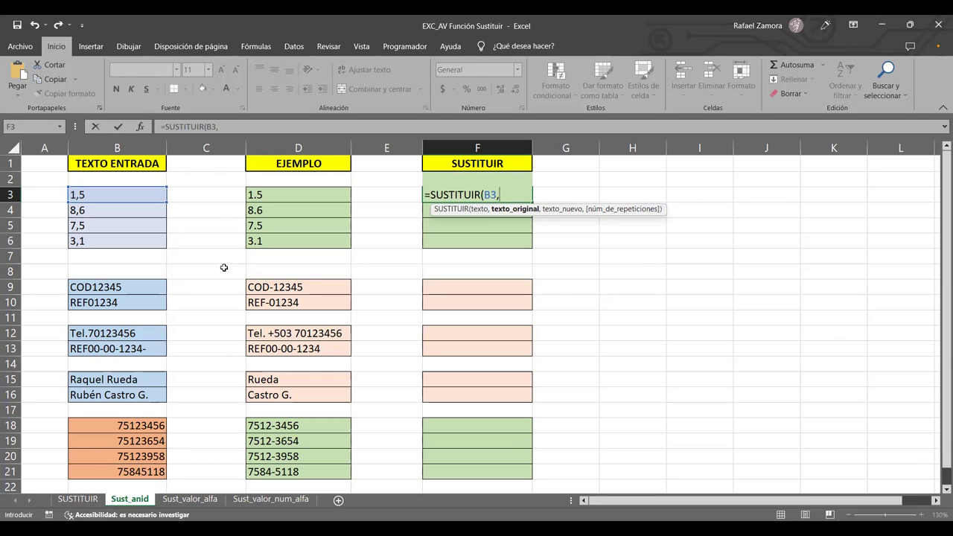
text(")
text(,",)
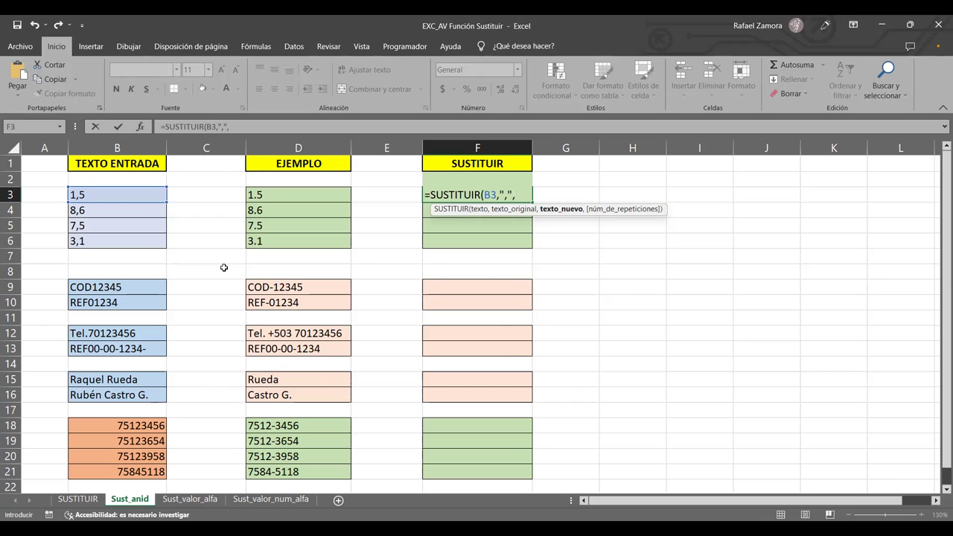
text(".")
click(506, 195)
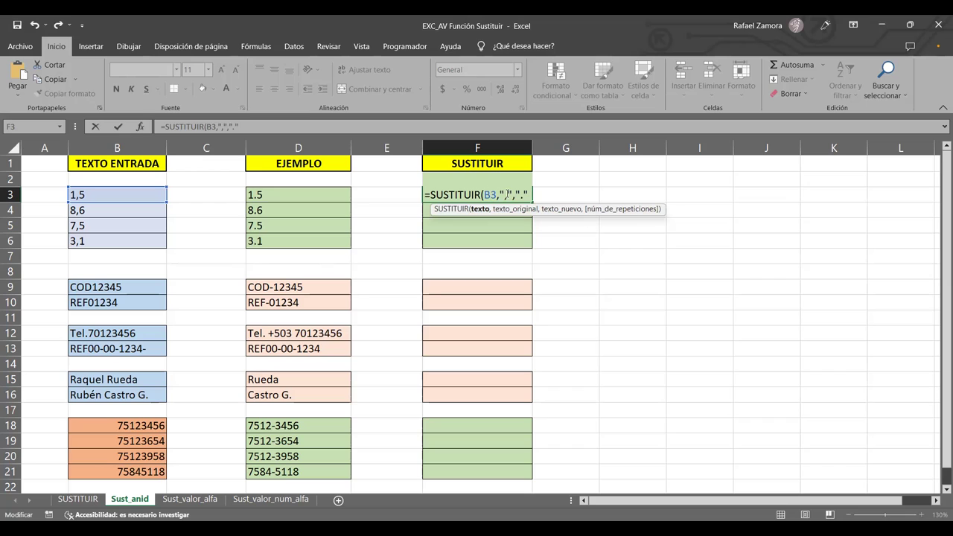
click(506, 195)
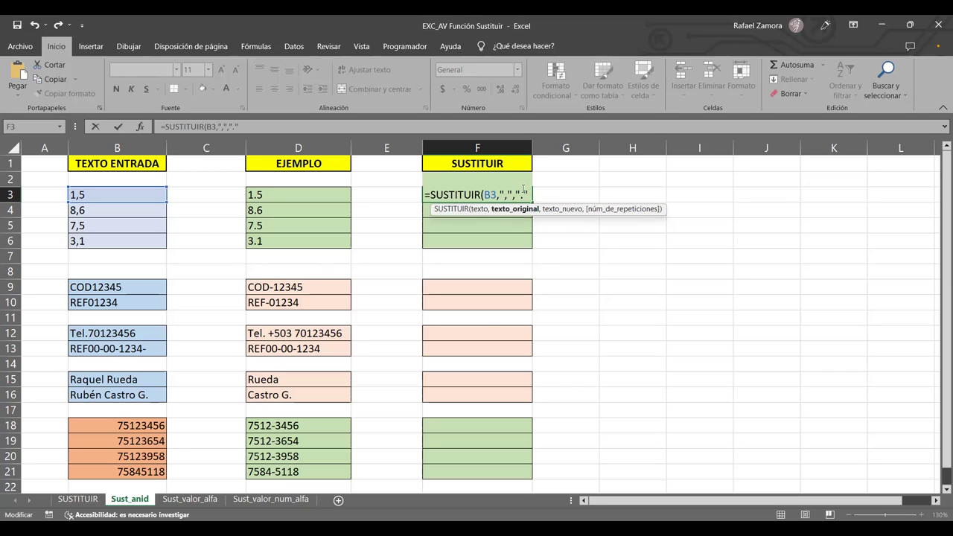
click(531, 194)
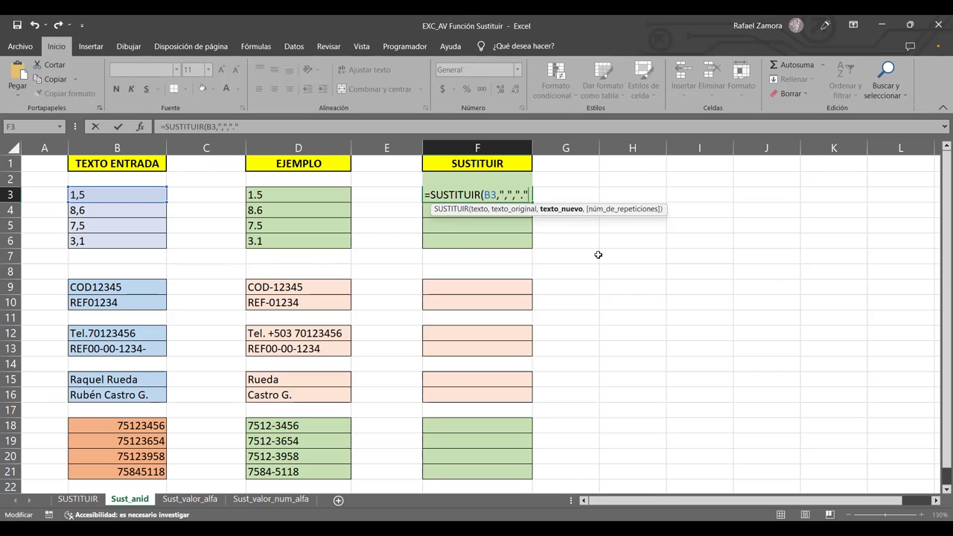
text())
key(Return)
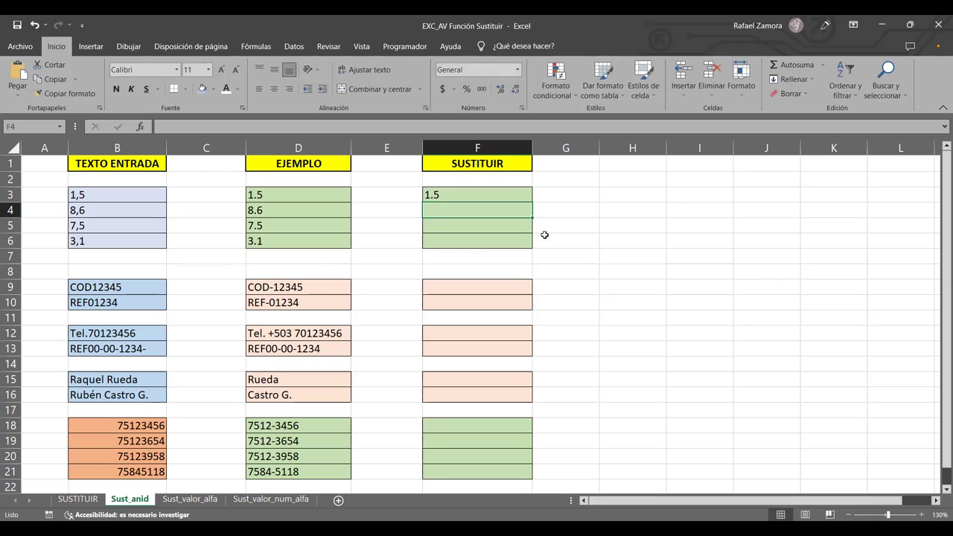
- Enter the comma-to-period SUSTITUIR formula for B4 in cell F4
click(497, 196)
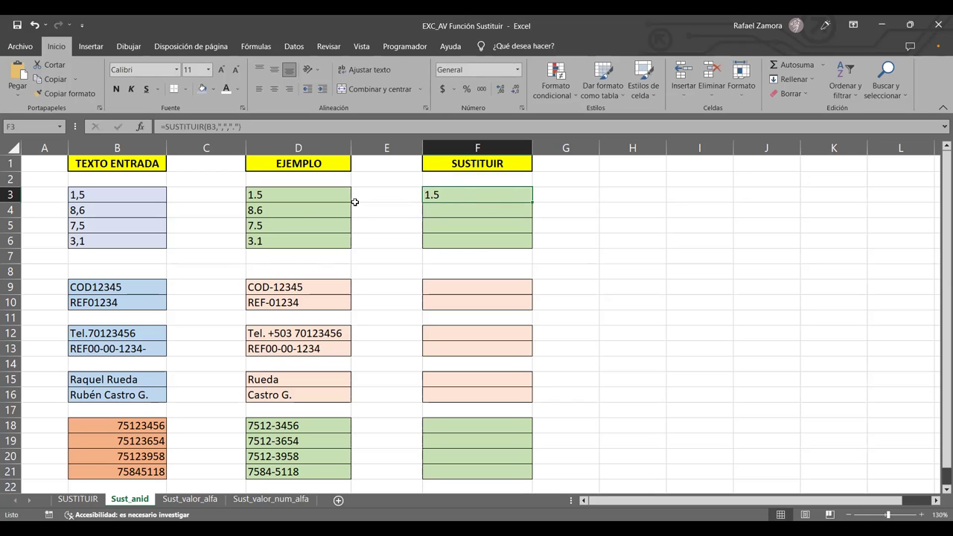
drag(290, 194, 290, 241)
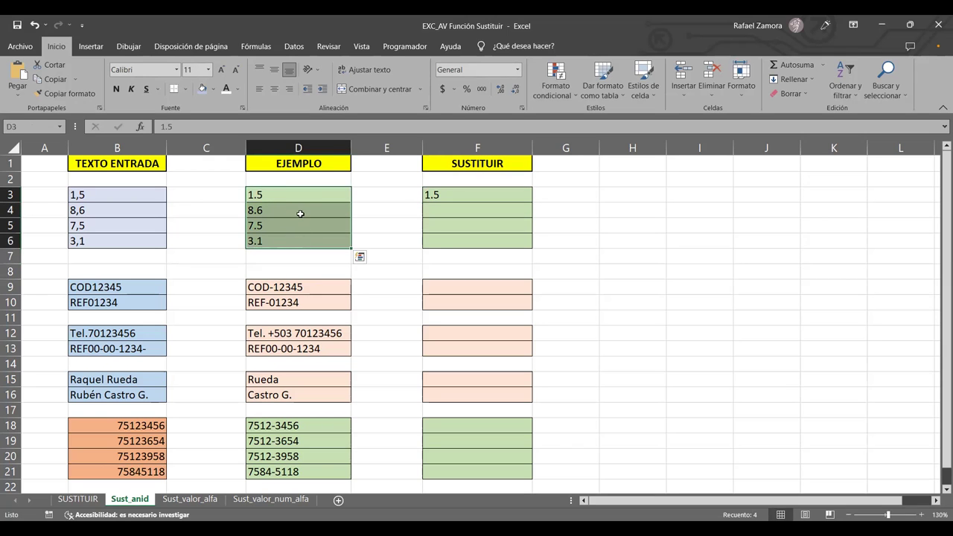
click(505, 213)
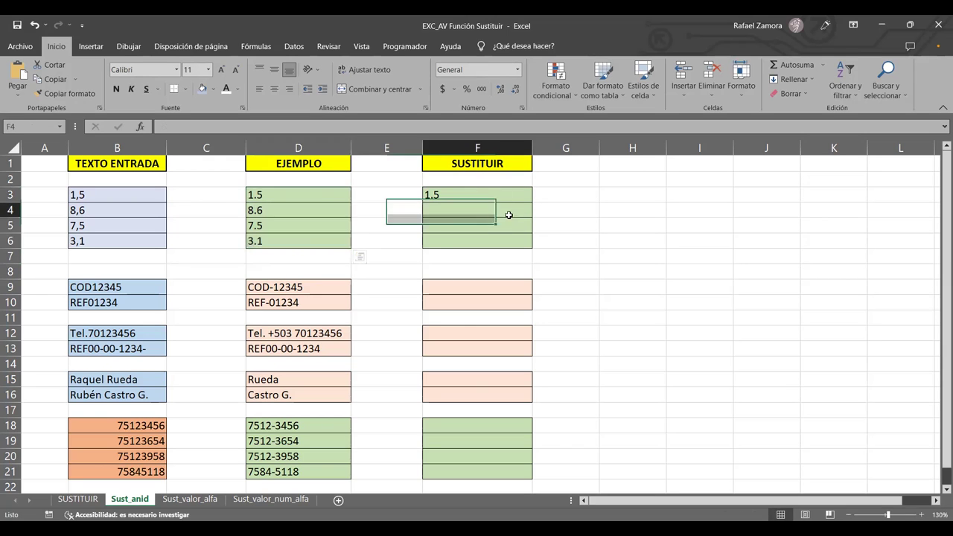
text(=)
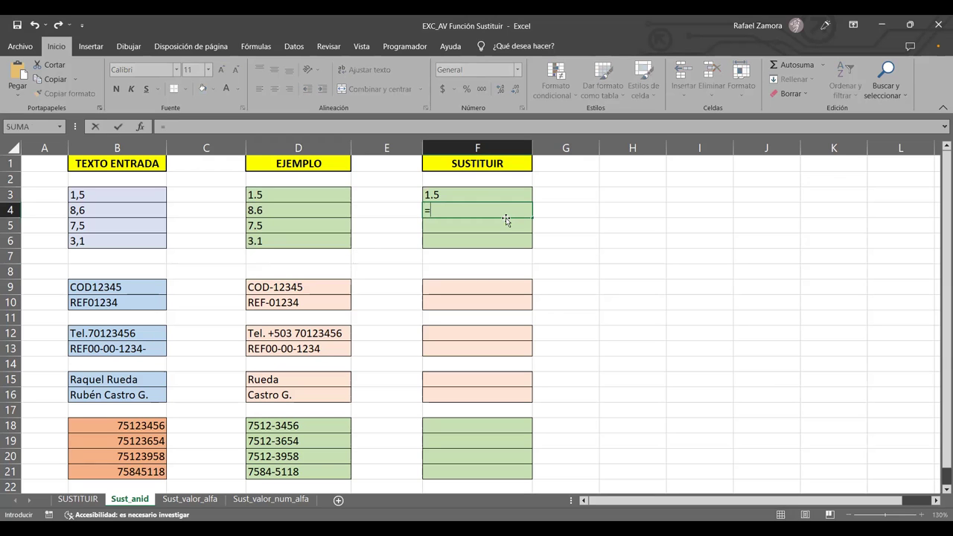
text(su)
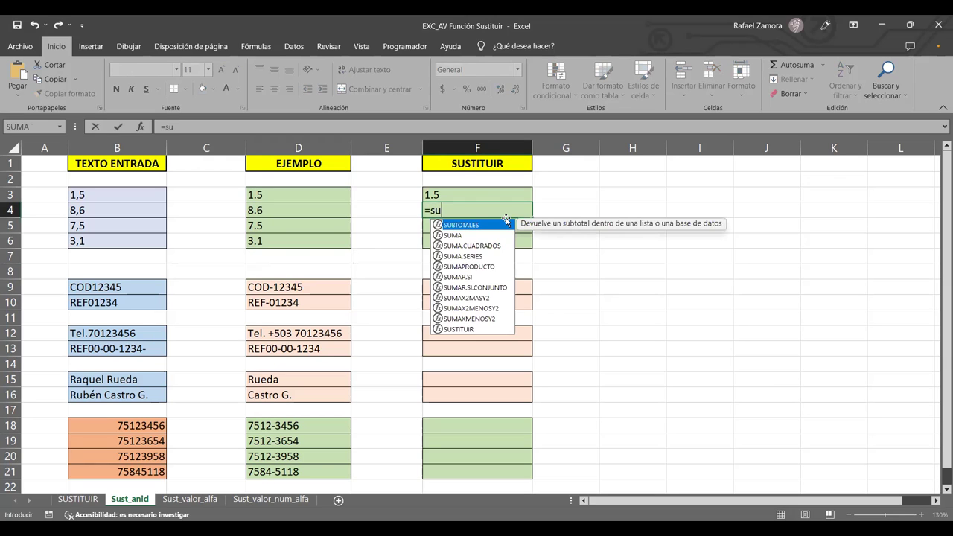
text(s)
key(Tab)
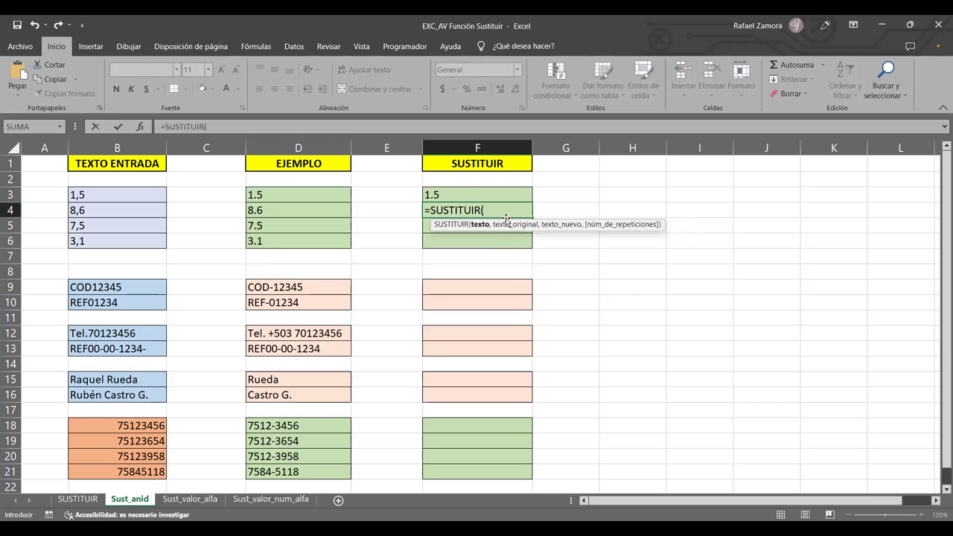
click(147, 213)
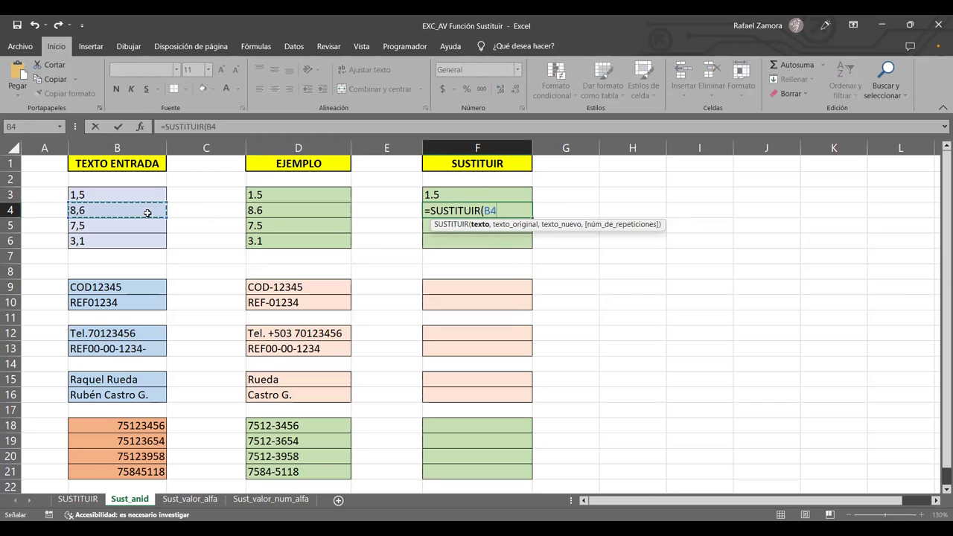
text(,)
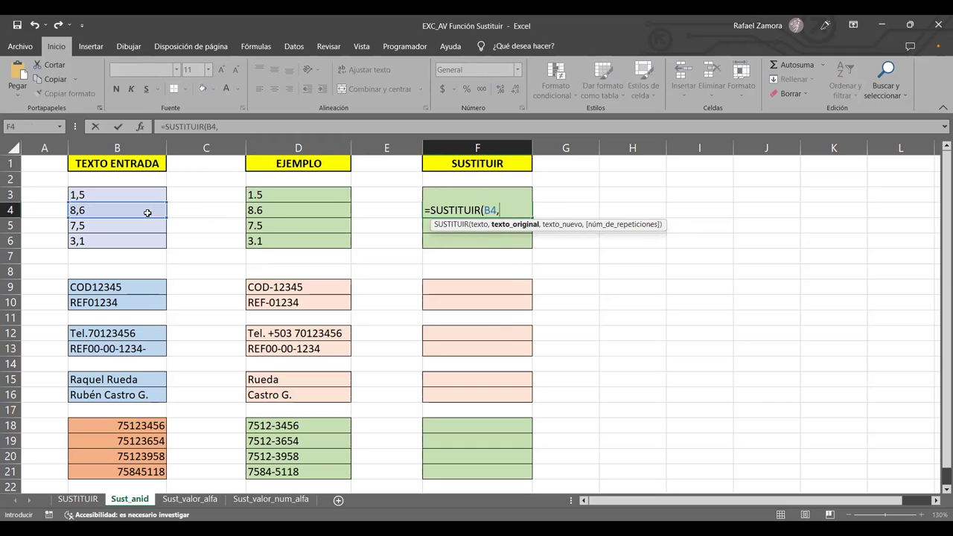
text(",")
text(,".)
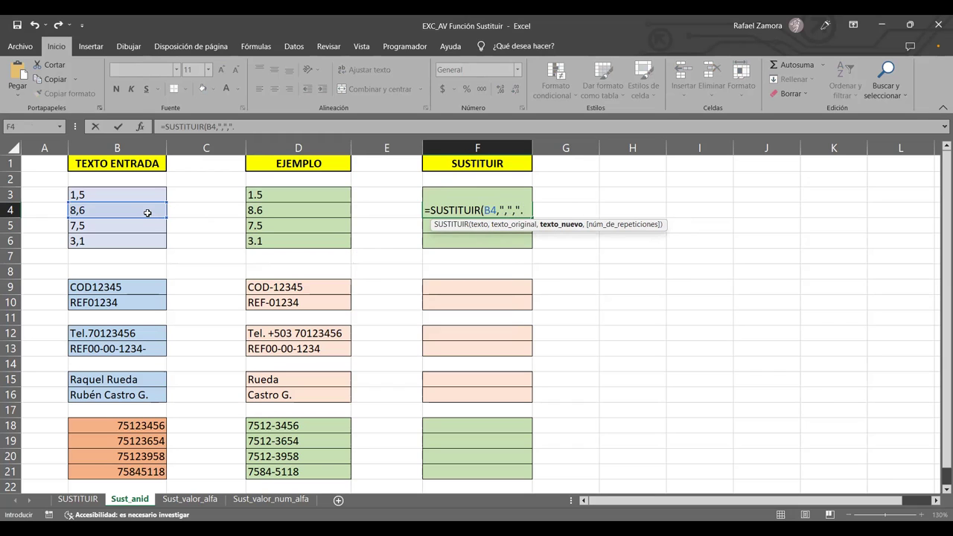
text("))
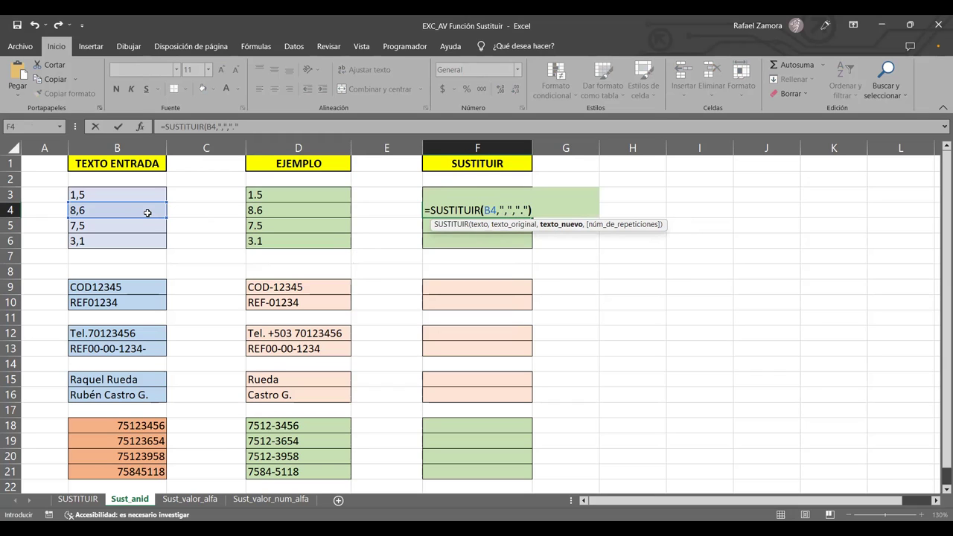
key(Return)
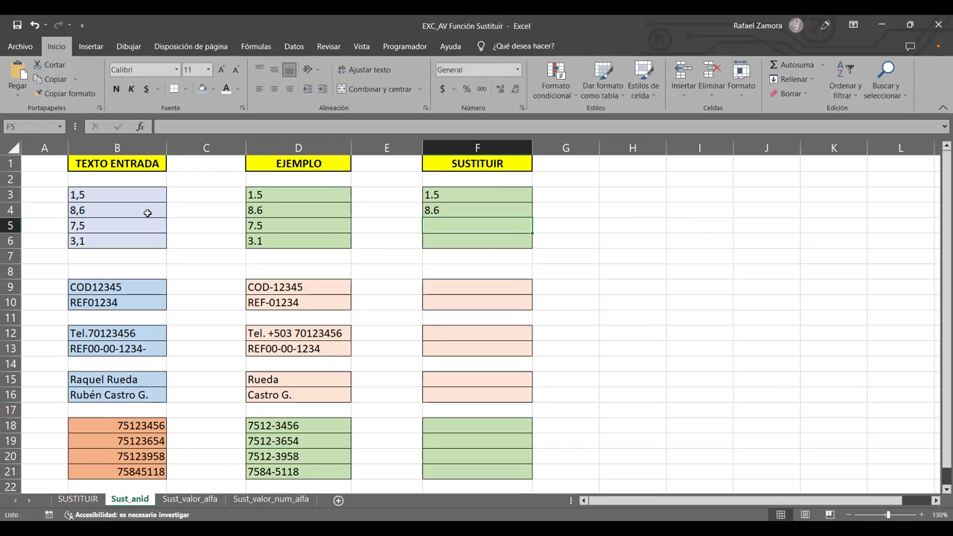
- Fill the F4 formula down to F6, giving 8.6, 7.5 and 3.1
click(523, 212)
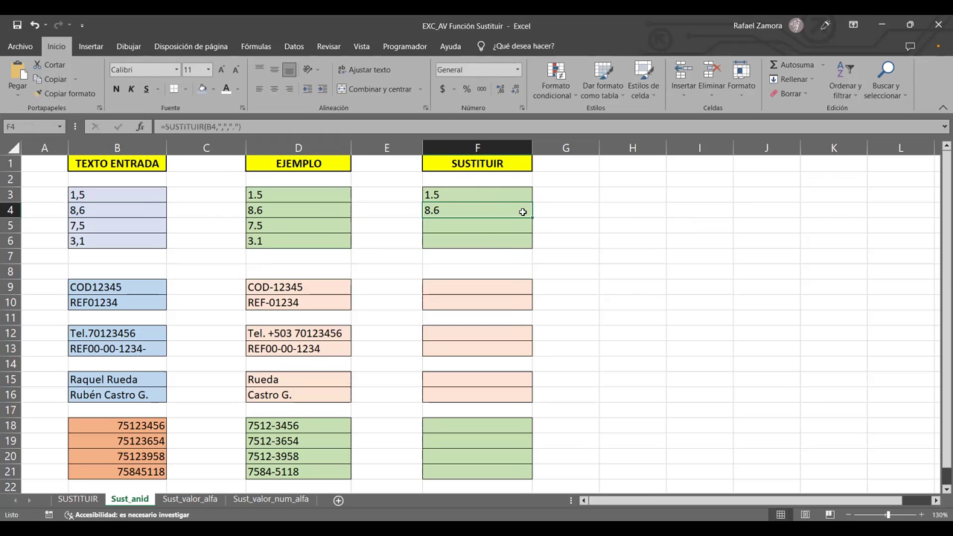
drag(531, 218, 525, 240)
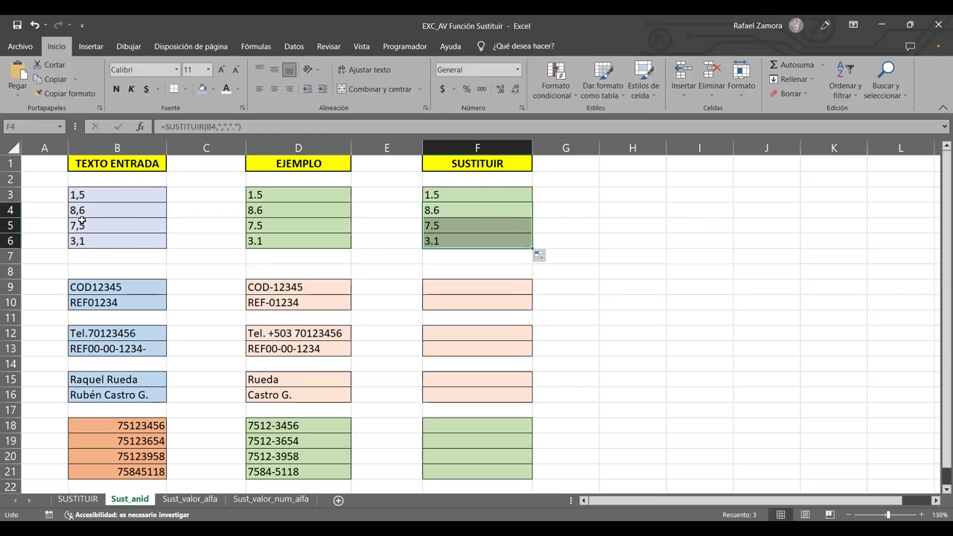
click(668, 222)
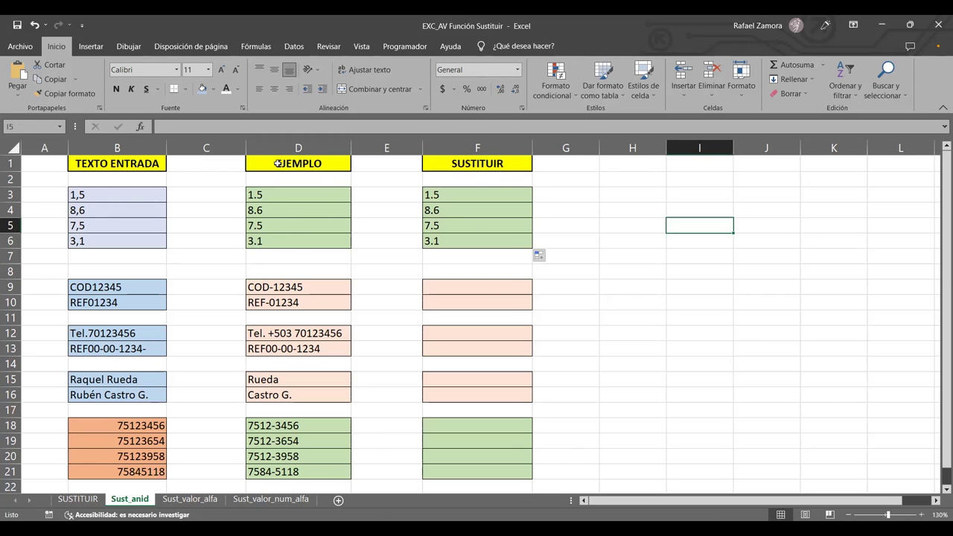
- Enter =FORMULATEXTO(F3) in H3 and fill it down through H6
click(636, 196)
text(=)
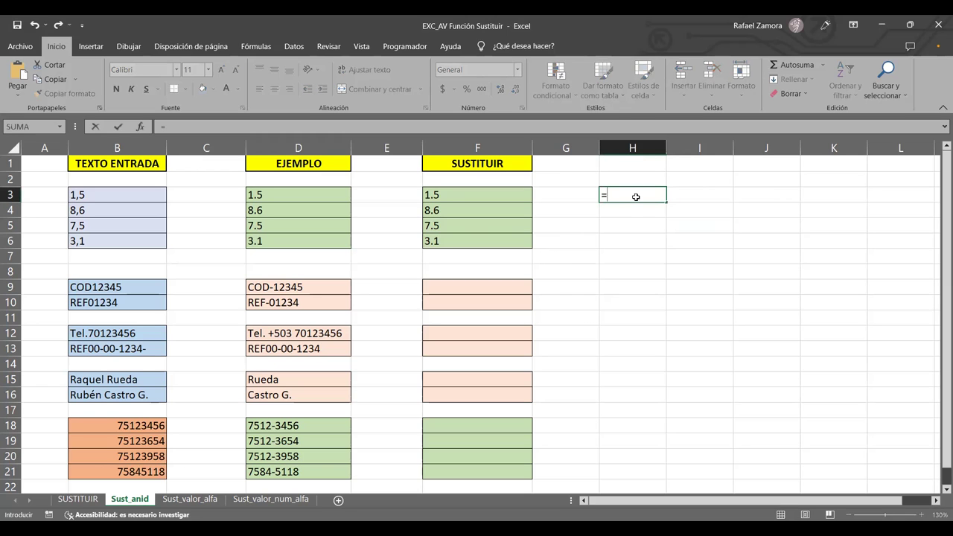
text(FORMULATEXTO(F3))
key(ctrl+Return)
drag(666, 203, 654, 249)
click(653, 285)
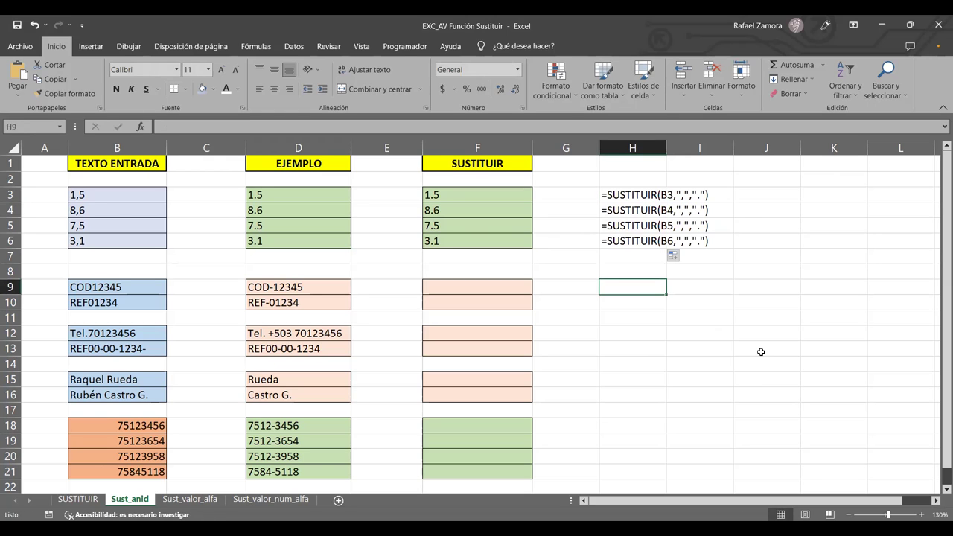
click(793, 283)
key(Left)
key(Left)
key(Left)
key(Down)
key(Down)
key(Down)
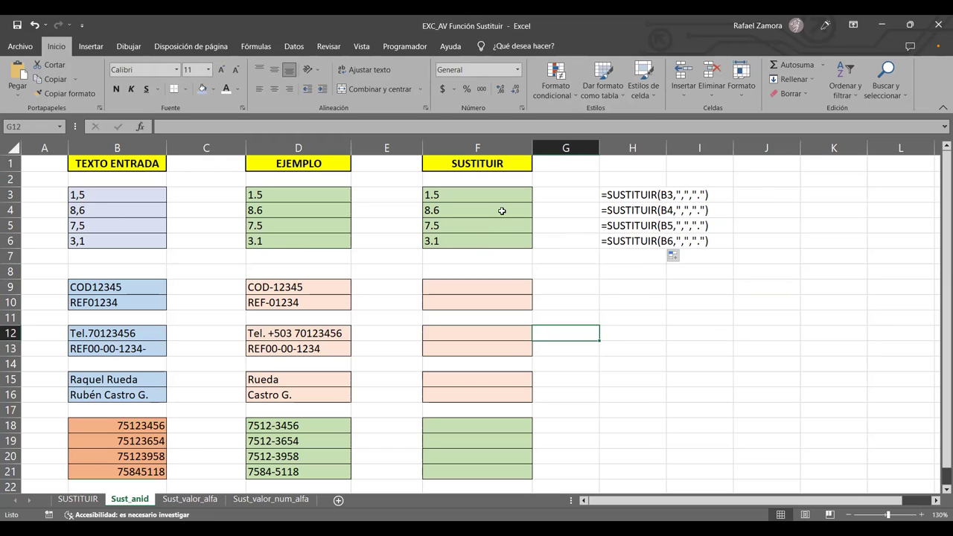
- Select F9 beside the COD-12345 example and type =sust to begin a formula
click(447, 291)
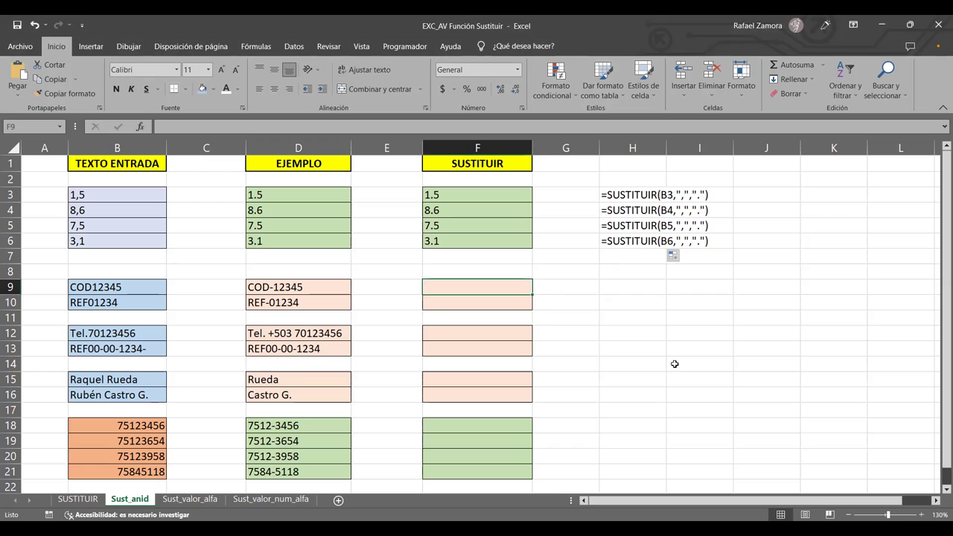
click(629, 320)
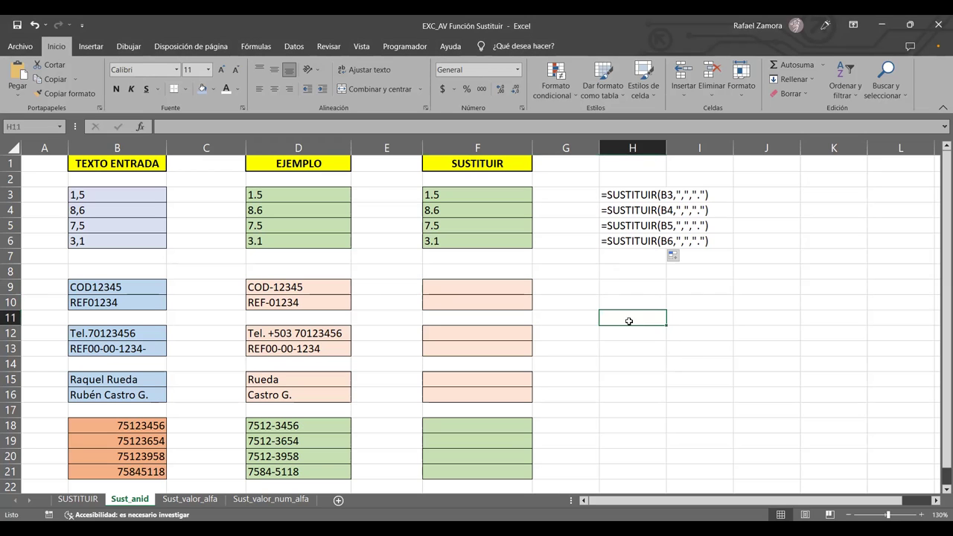
click(603, 274)
click(619, 292)
click(510, 288)
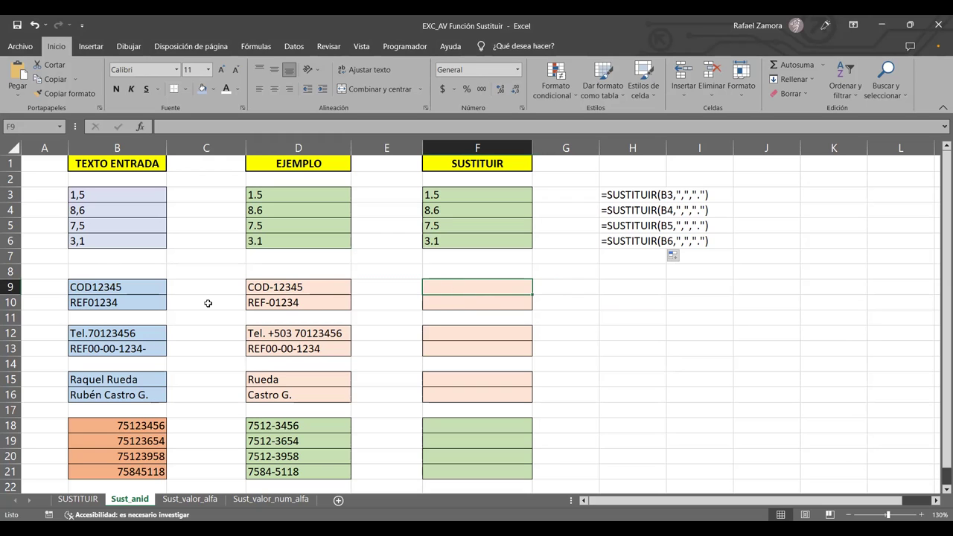
text(=)
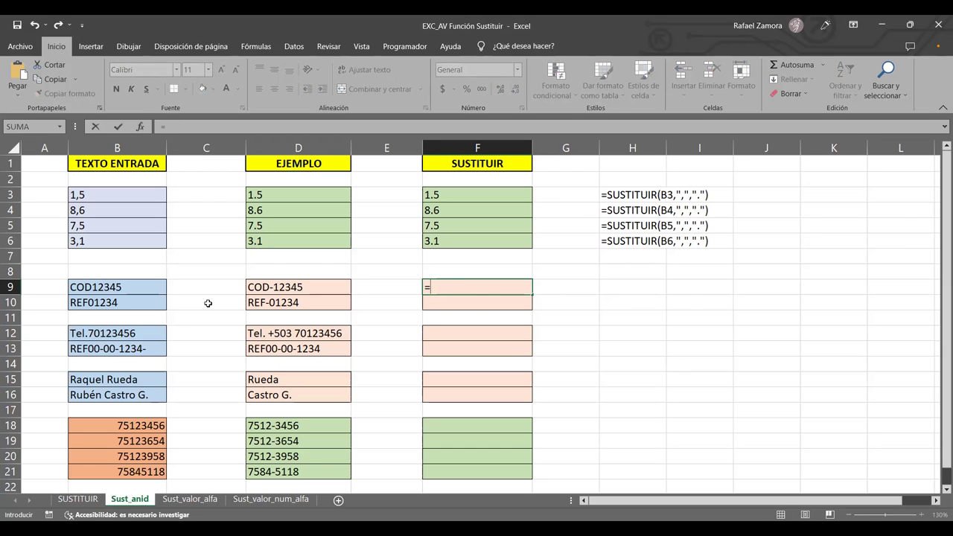
text(sust)
- Build =SUSTITUIR(B9,"COD","-") in F9, which returns -12345
key(Tab)
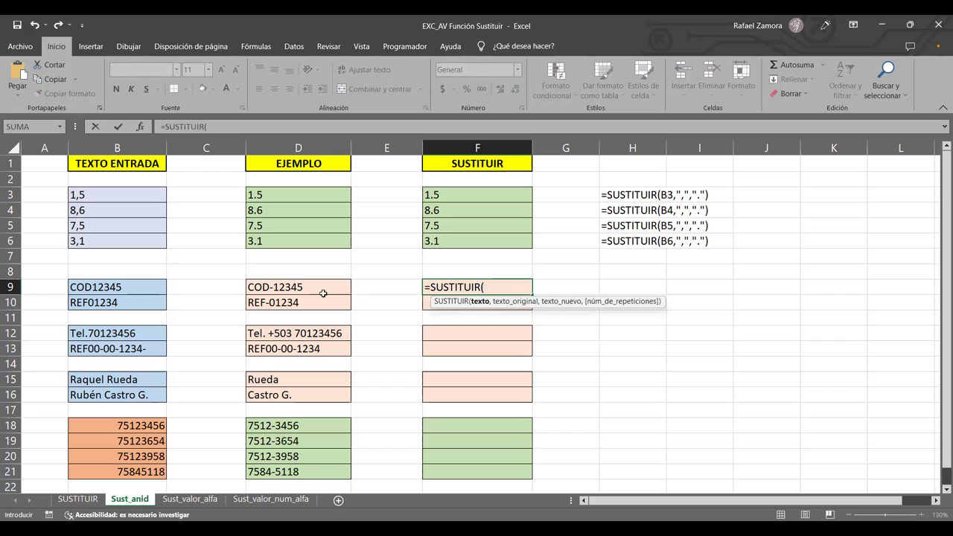
click(138, 287)
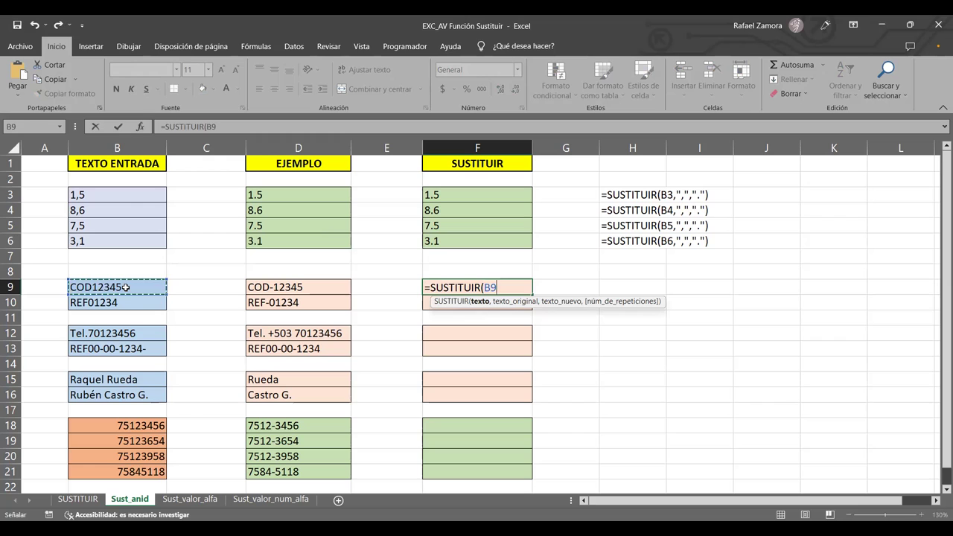
text(,)
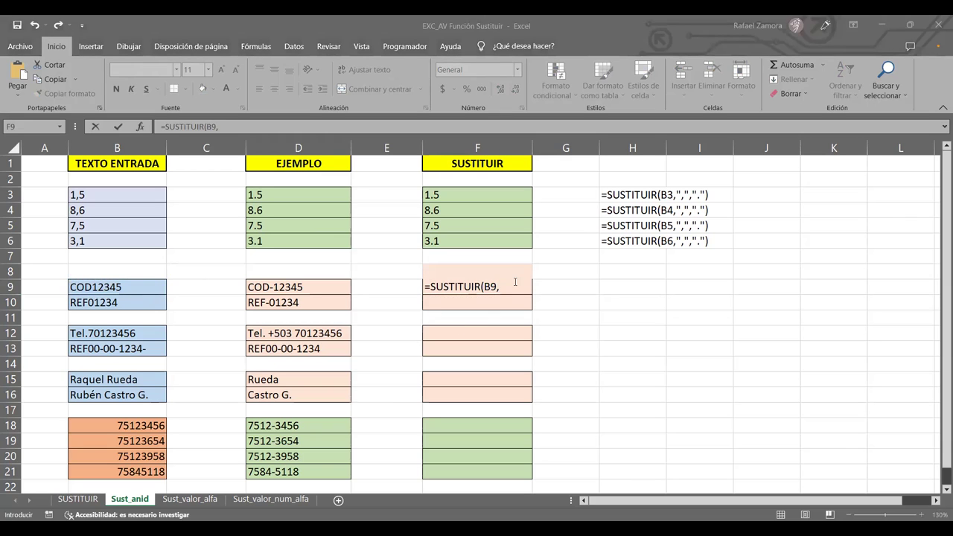
click(513, 284)
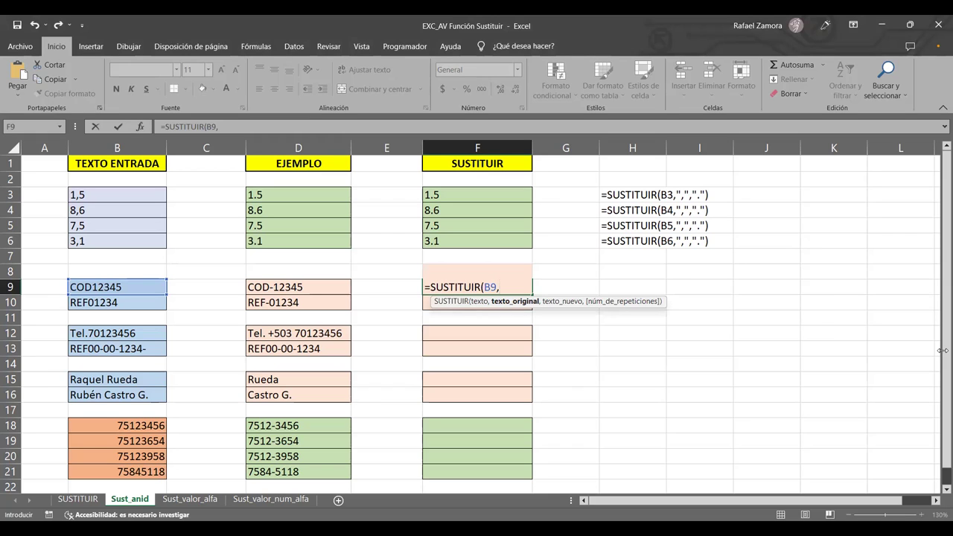
text(")
text(COD")
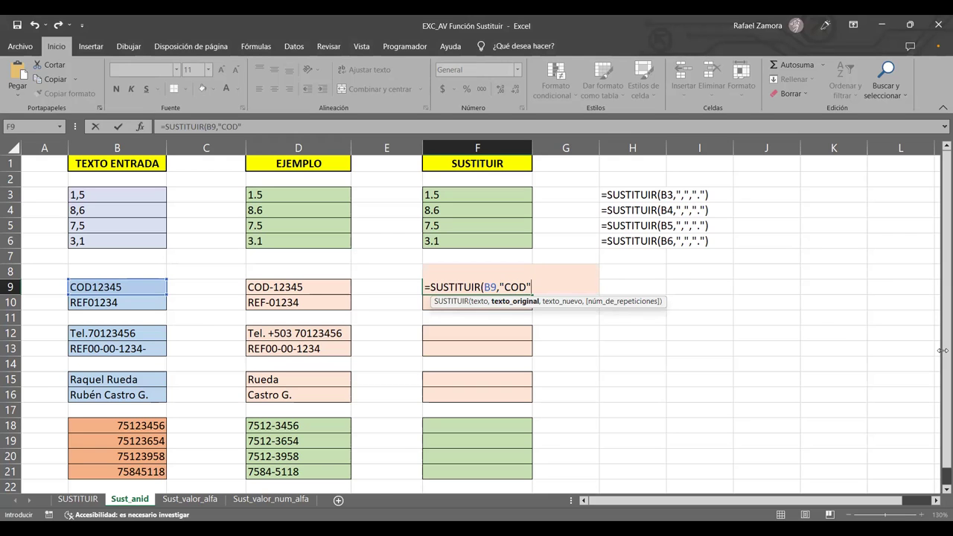
text(,)
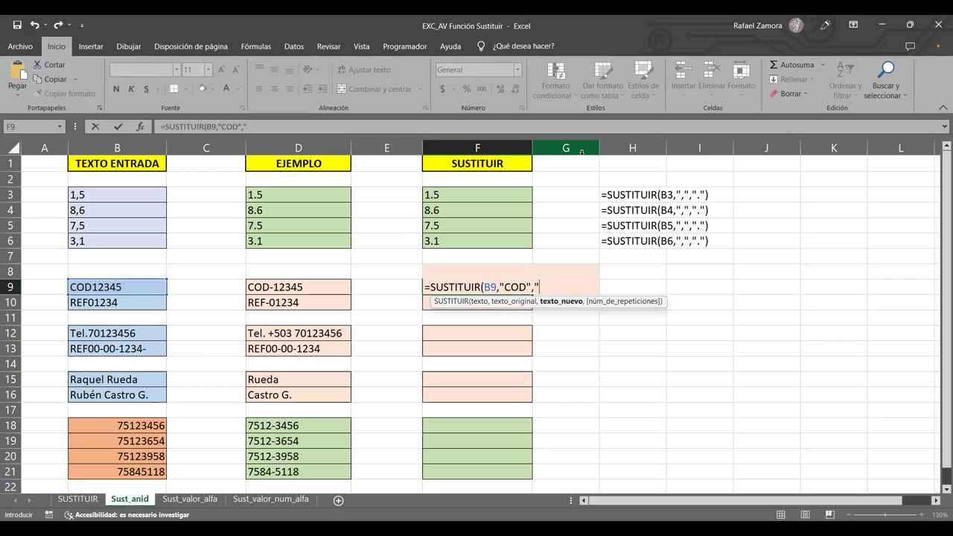
text(-")
text())
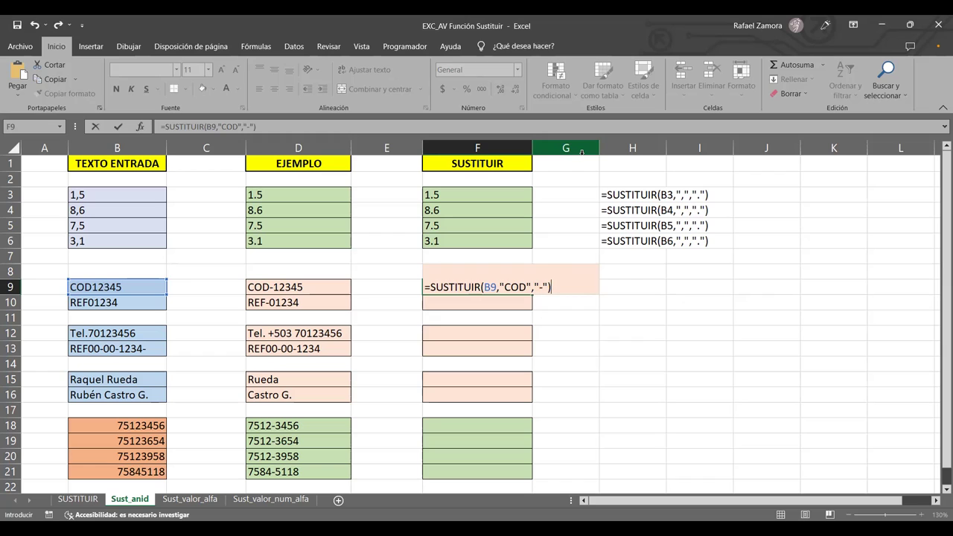
key(Return)
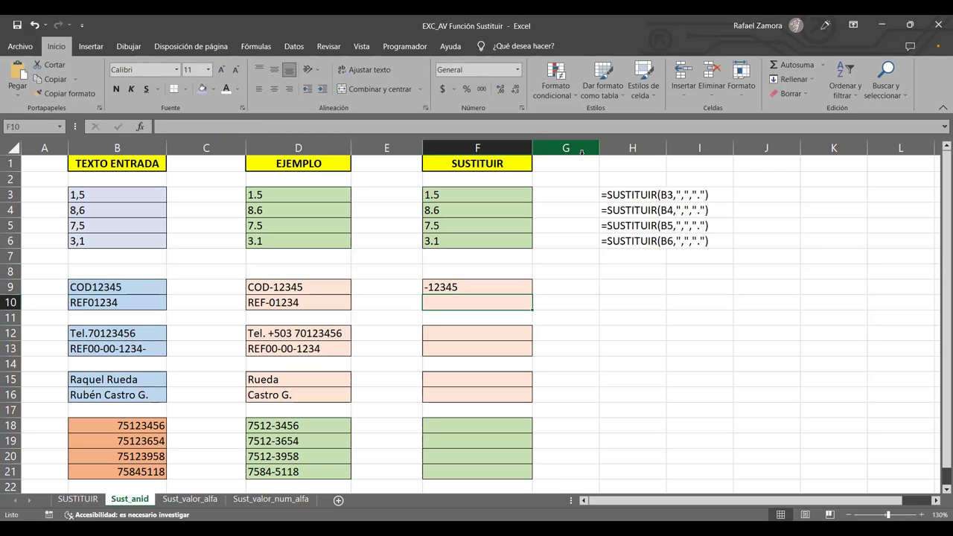
key(Up)
key(F2)
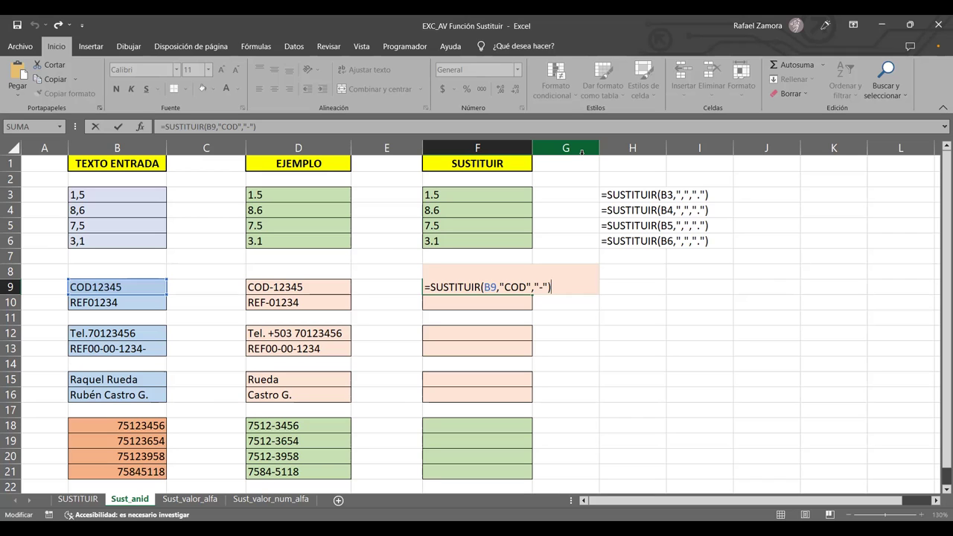
key(Return)
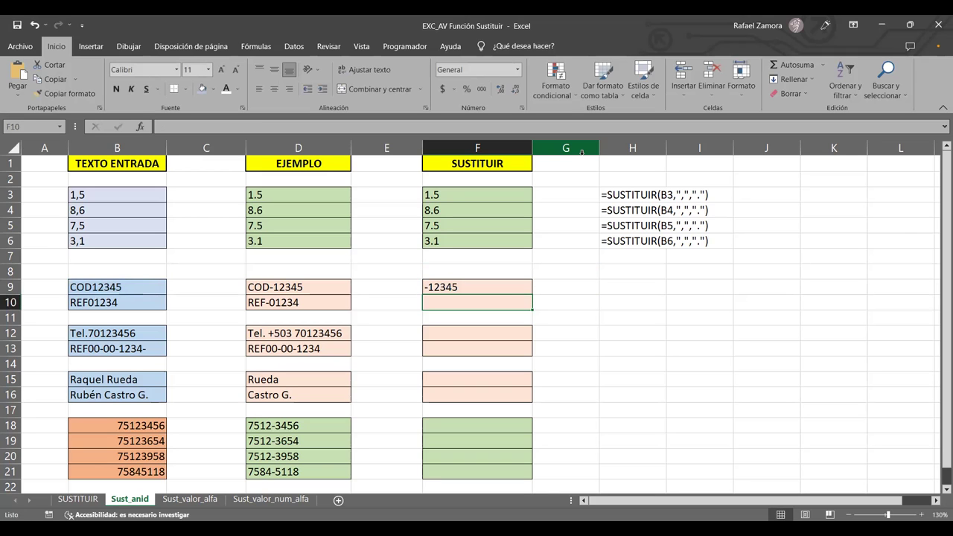
key(Up)
key(F2)
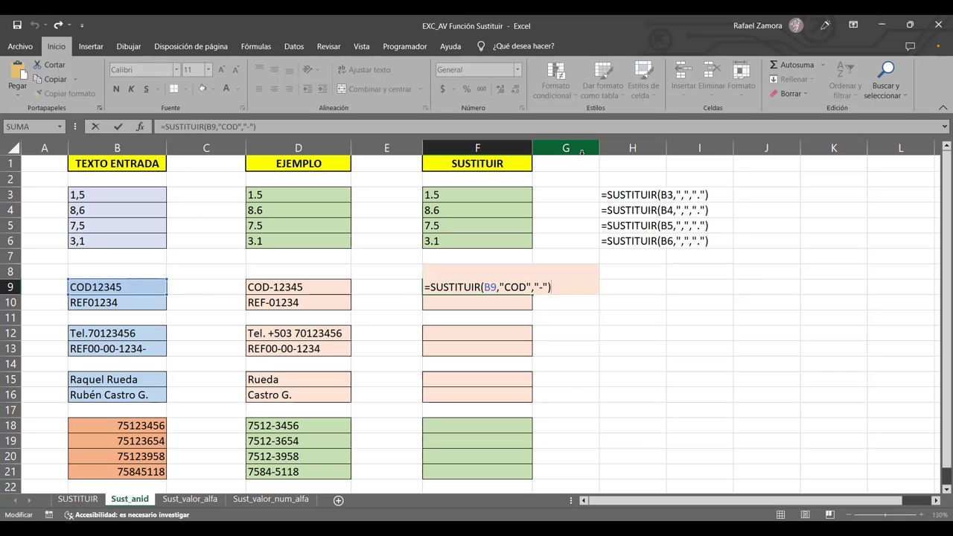
key(Left)
key(Left)
key(Left)
text(COS)
key(Left)
key(Delete)
text(D)
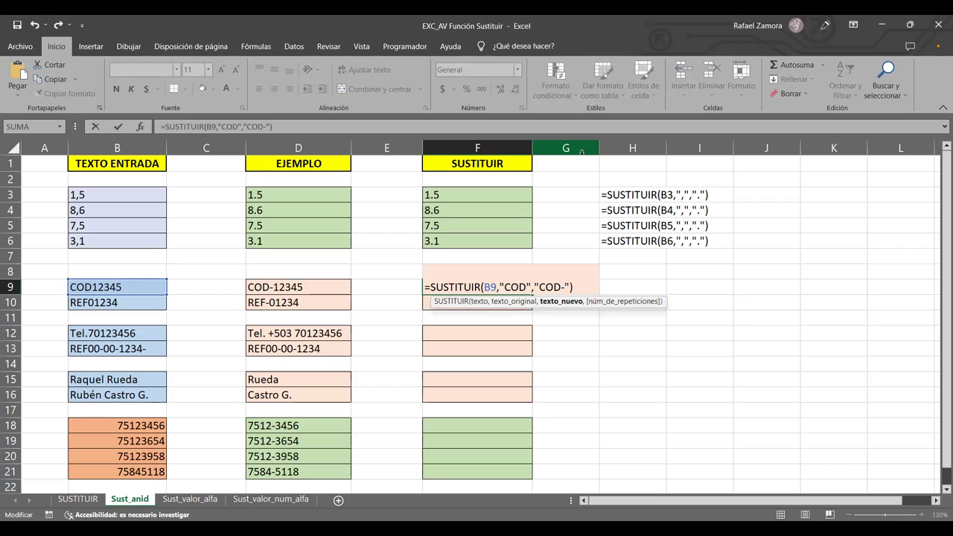
key(Return)
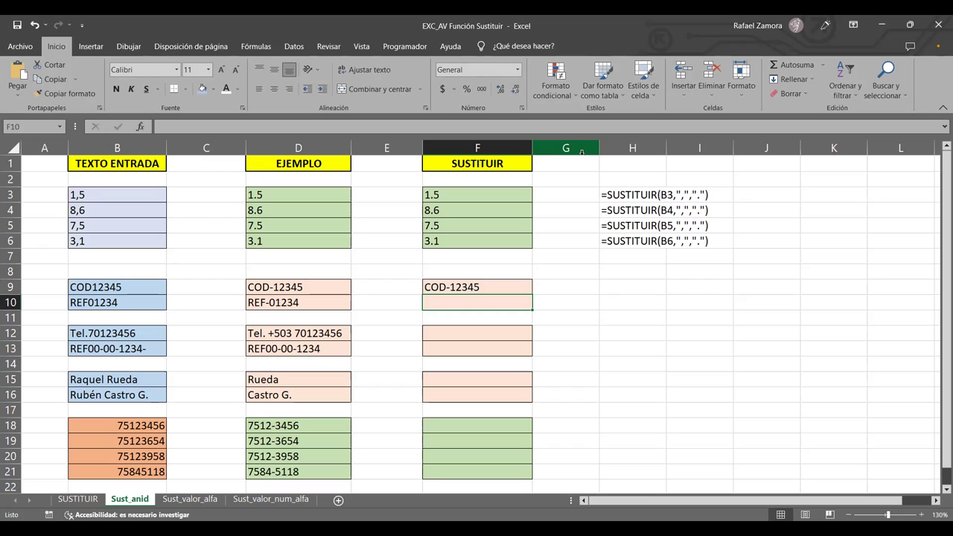
- Copy F9's formula to F10 and change it to =SUSTITUIR(B10,"REF","REF-"), showing REF-01234
click(504, 287)
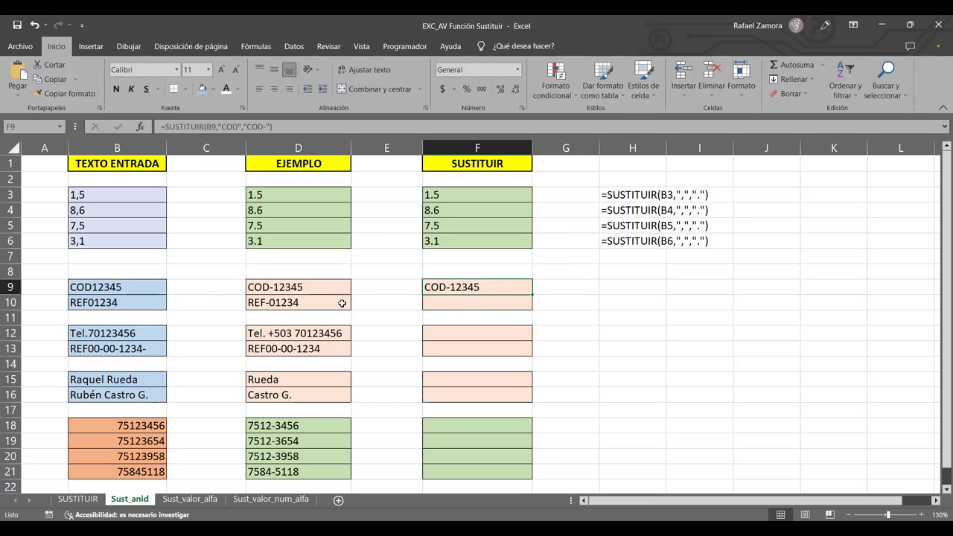
drag(530, 295, 537, 313)
click(503, 301)
double_click(503, 301)
drag(512, 301, 532, 303)
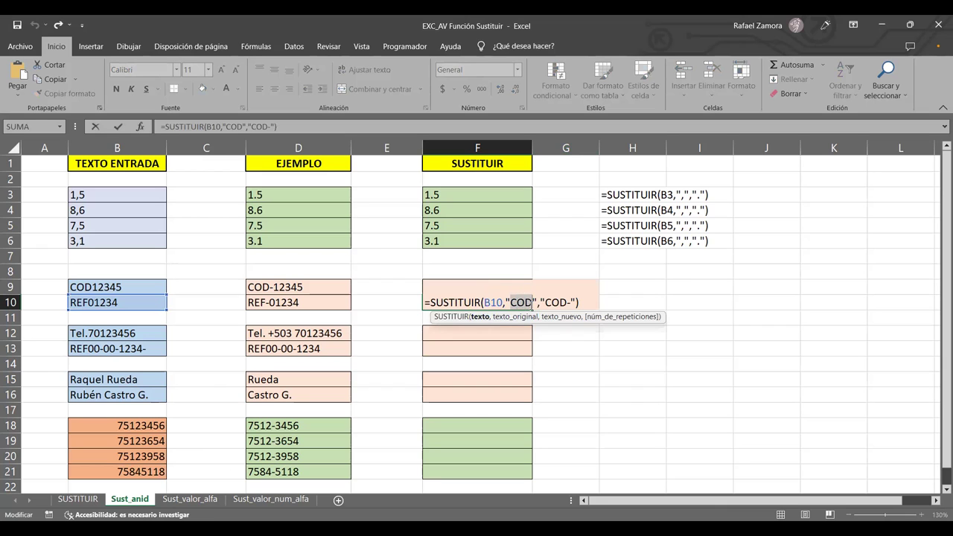
text(REF)
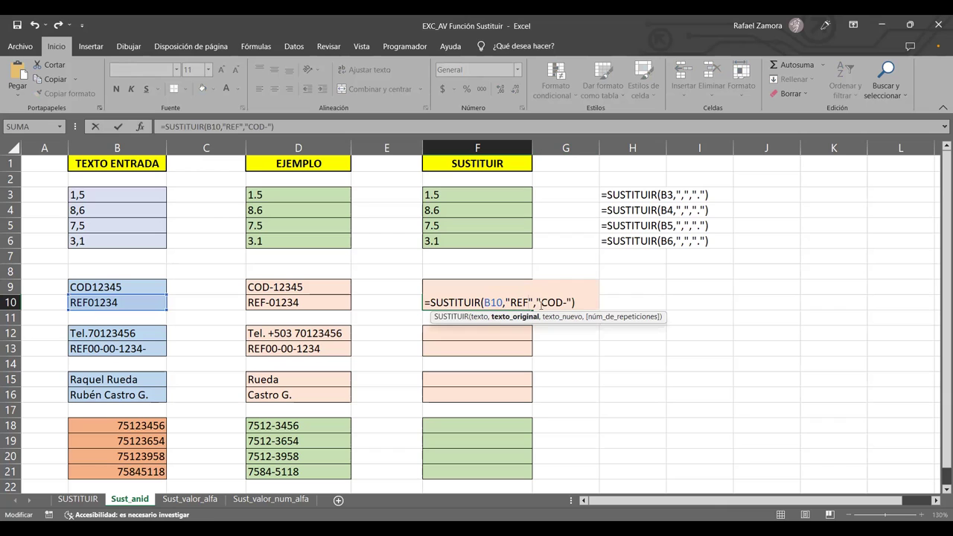
drag(541, 302, 564, 305)
text(REF)
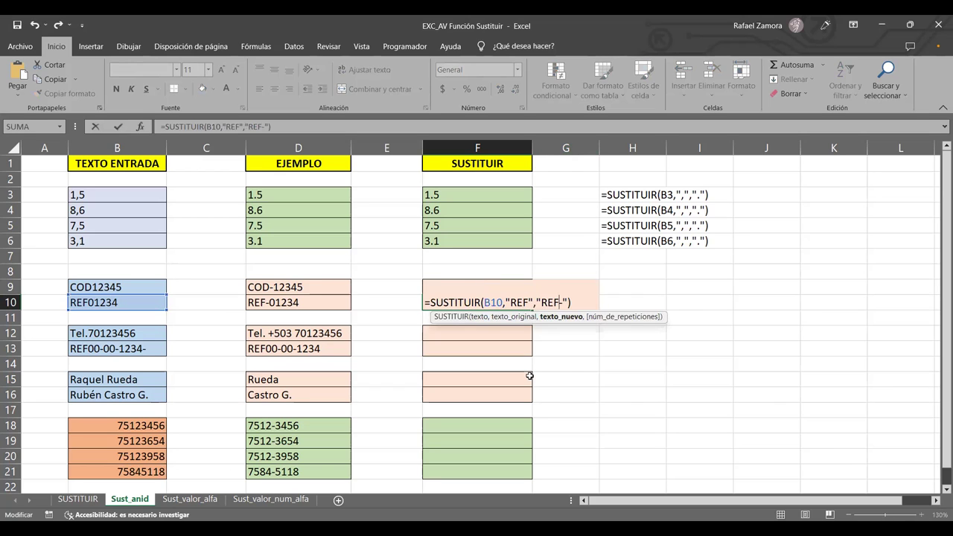
key(Return)
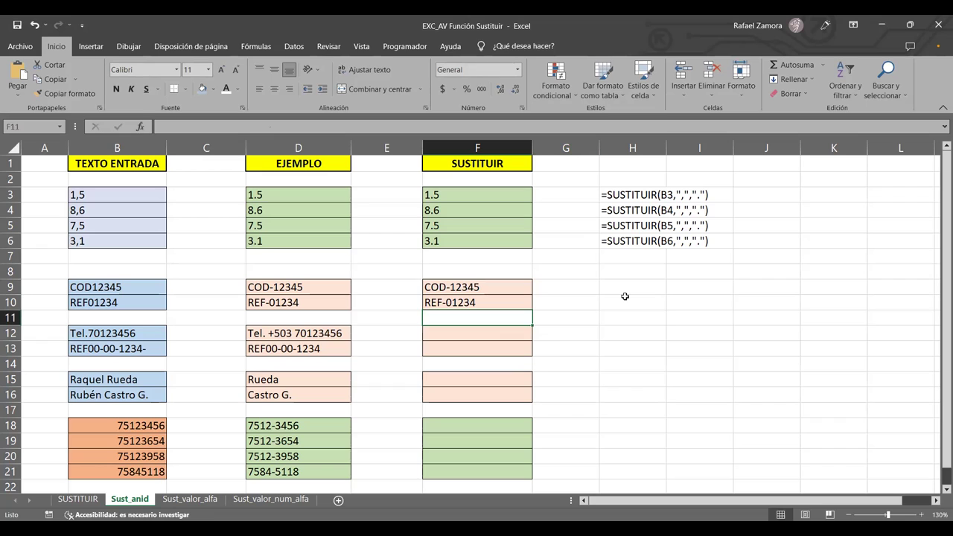
click(495, 305)
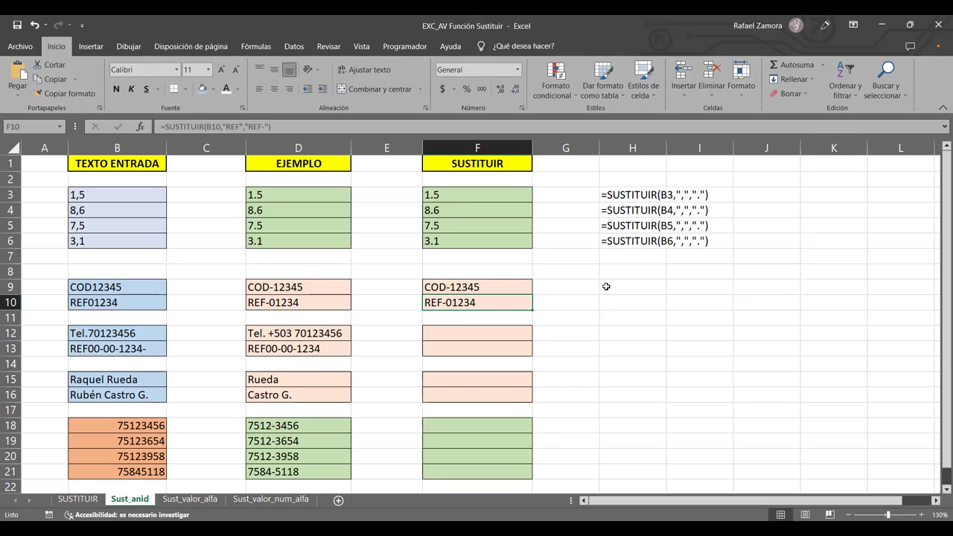
click(583, 284)
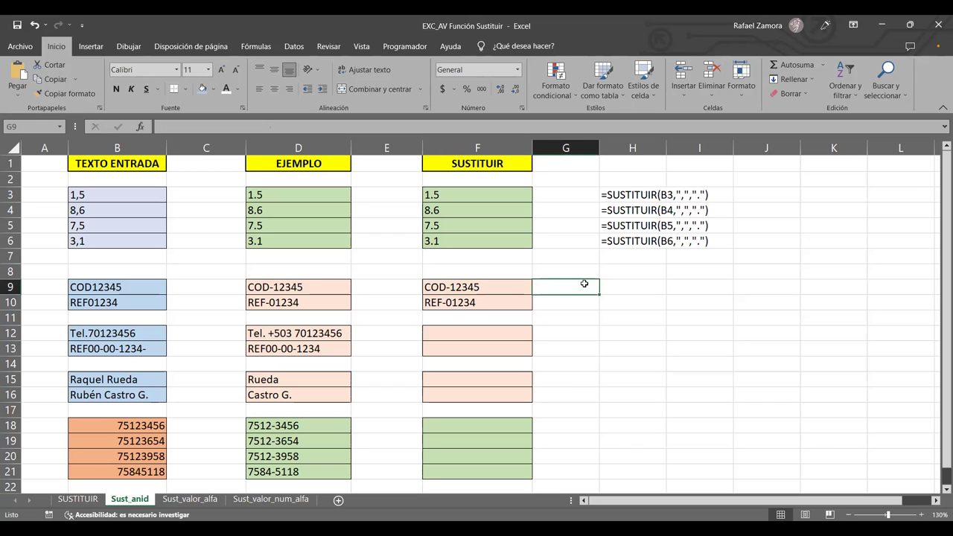
text(=)
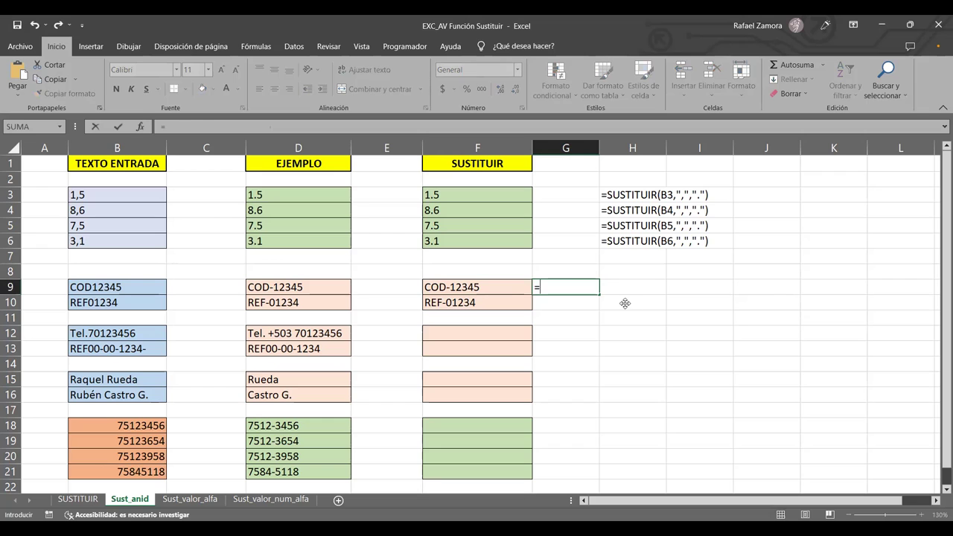
text(SUSTITUIR()
click(127, 282)
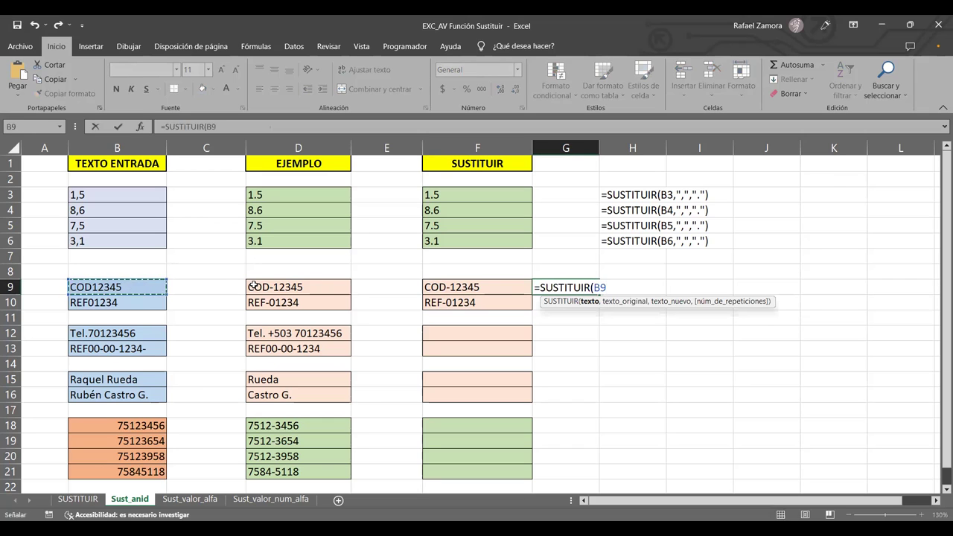
text(,)
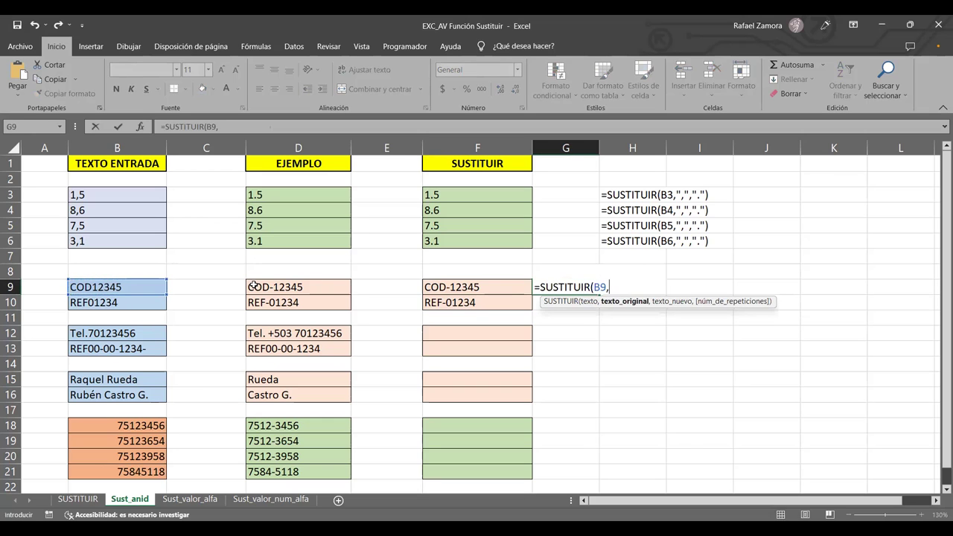
text(")
text(12345)
text(","-12345")
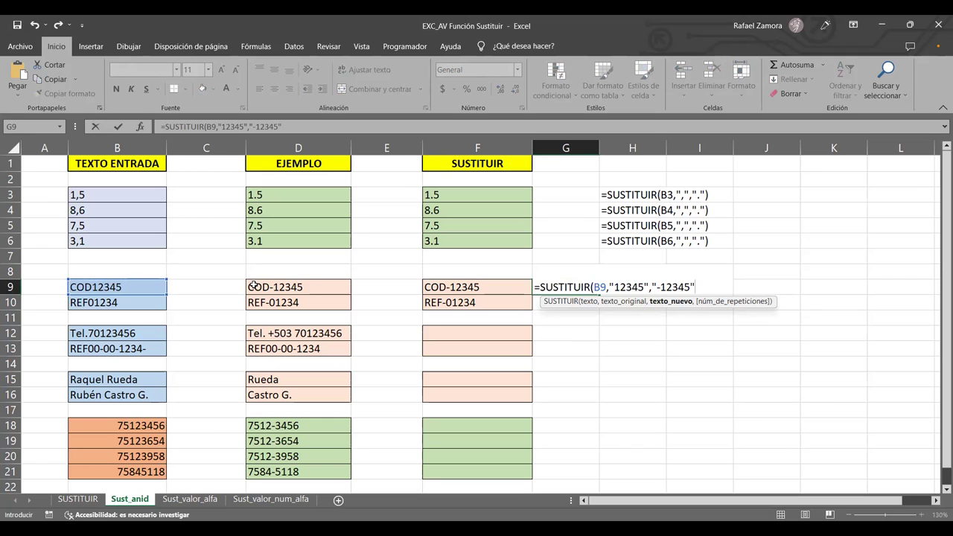
key(Return)
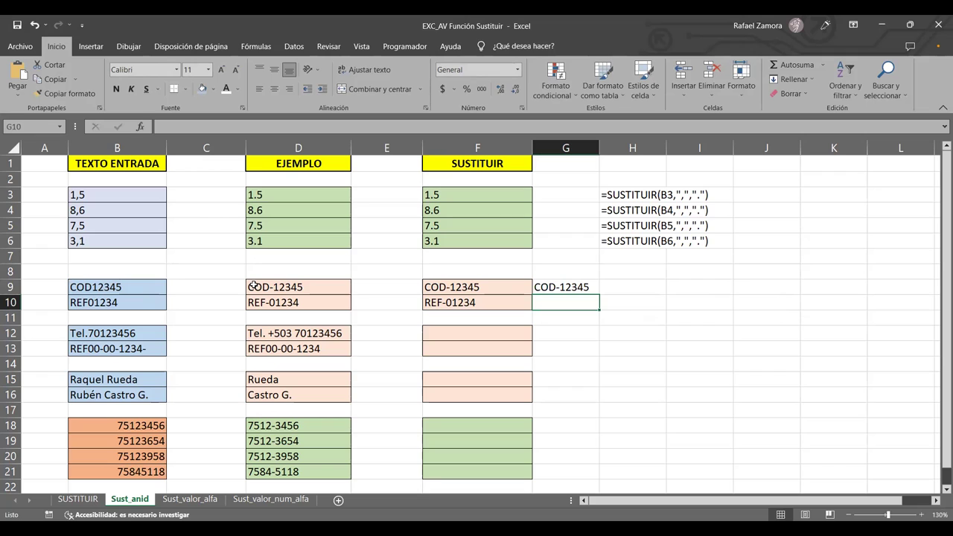
key(Up)
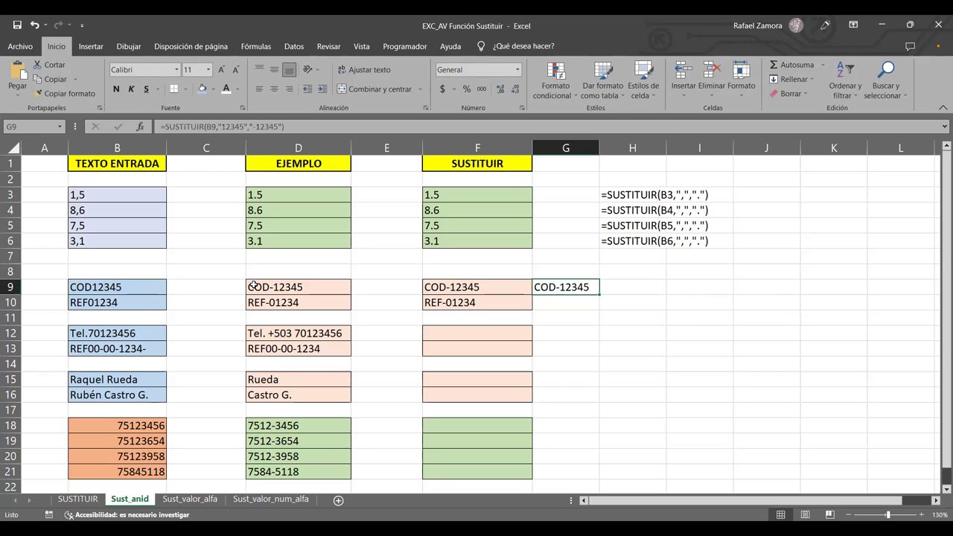
key(Delete)
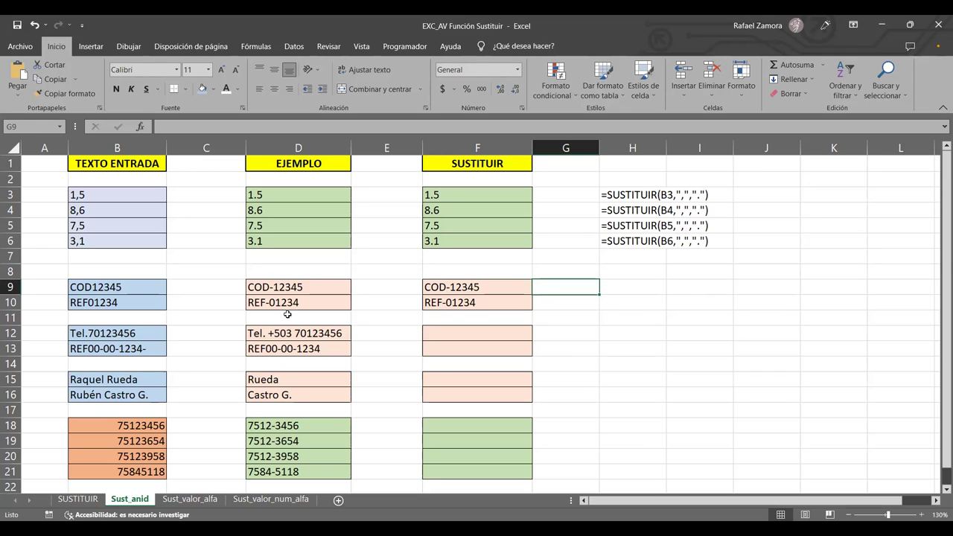
- Review the telephone source texts in B12:B13 and the empty results in F12:F13
click(510, 343)
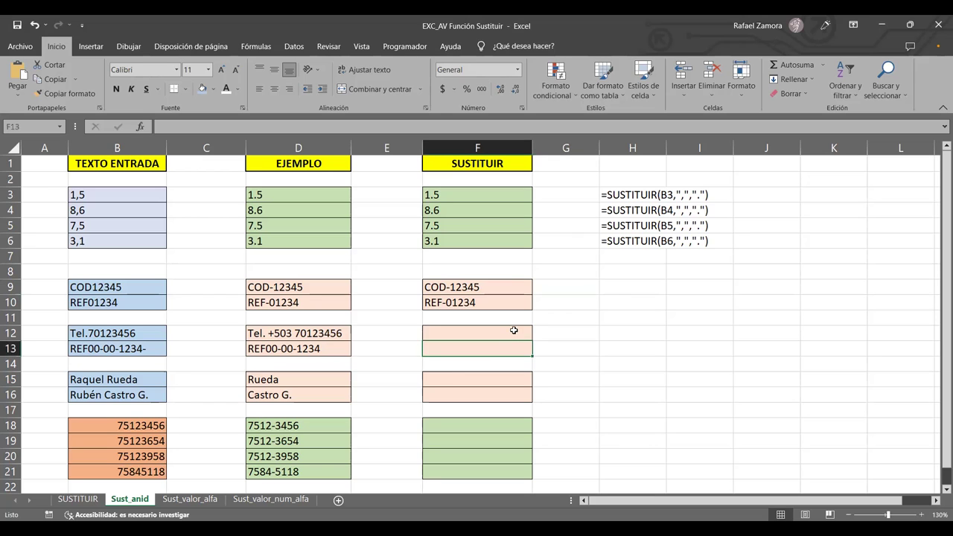
click(514, 330)
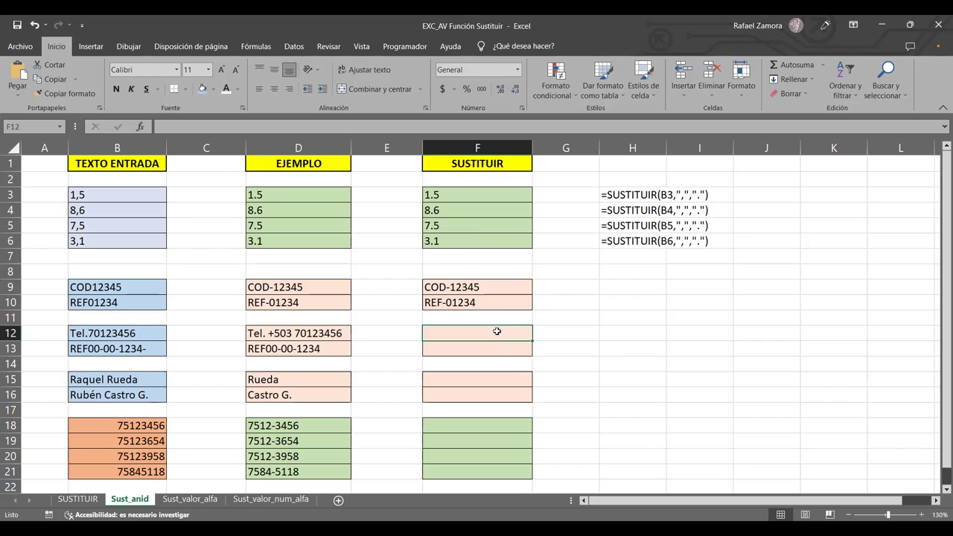
scroll(495, 329, down, 1)
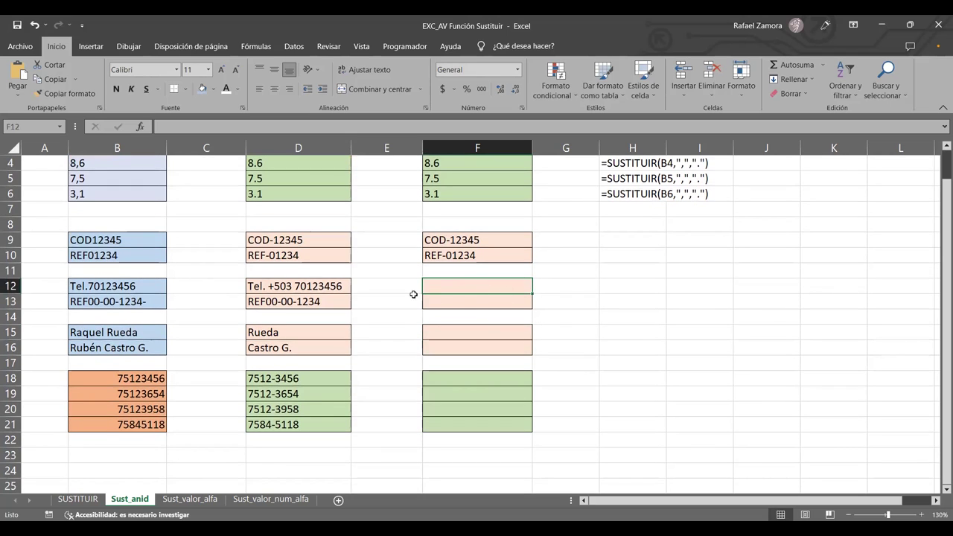
drag(102, 285, 104, 302)
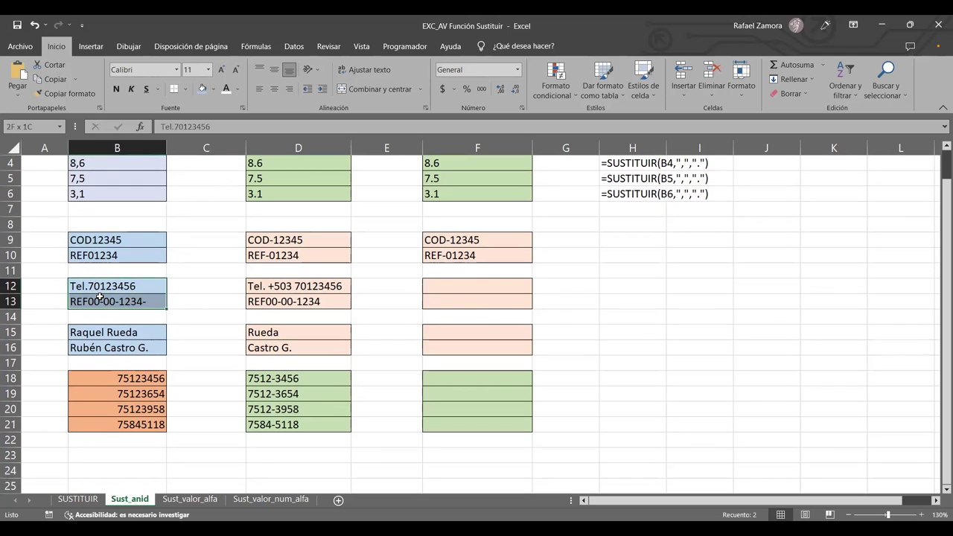
click(469, 285)
drag(464, 303, 470, 283)
click(470, 282)
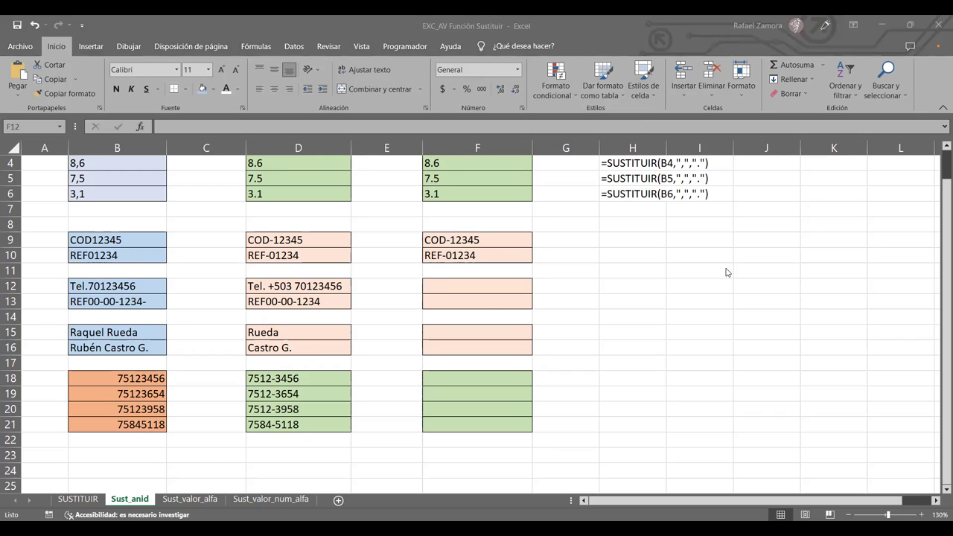
- Return to Excel, select empty cell H10 and look at the Sust_valor_alfa sheet
click(611, 29)
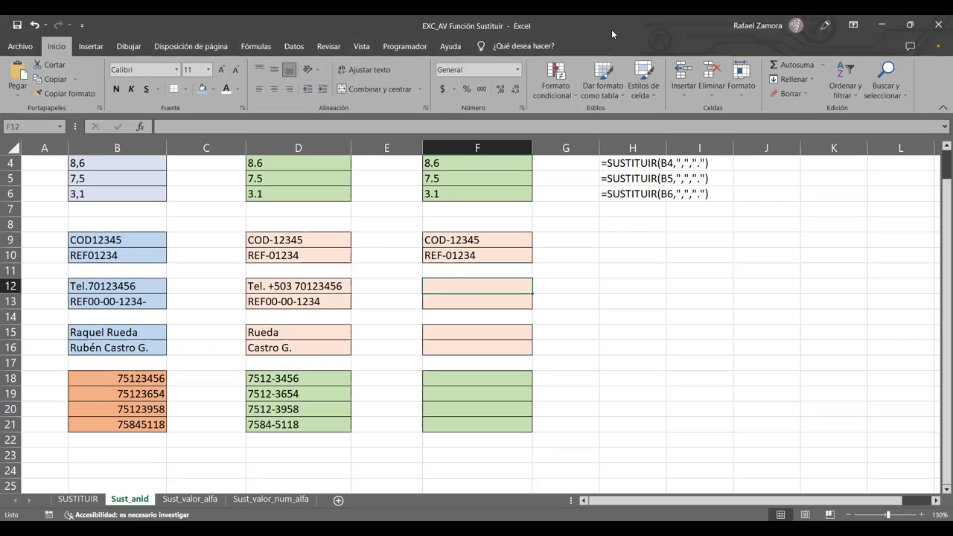
click(614, 255)
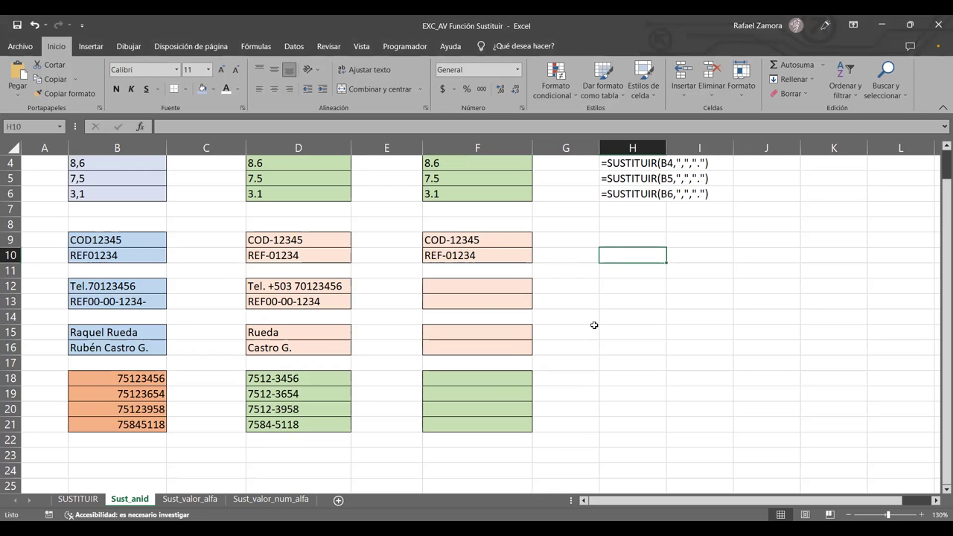
click(190, 499)
- Back on Sust_anid, copy H6's formula-text formula into H9 and fill it down to H10
click(146, 498)
click(256, 499)
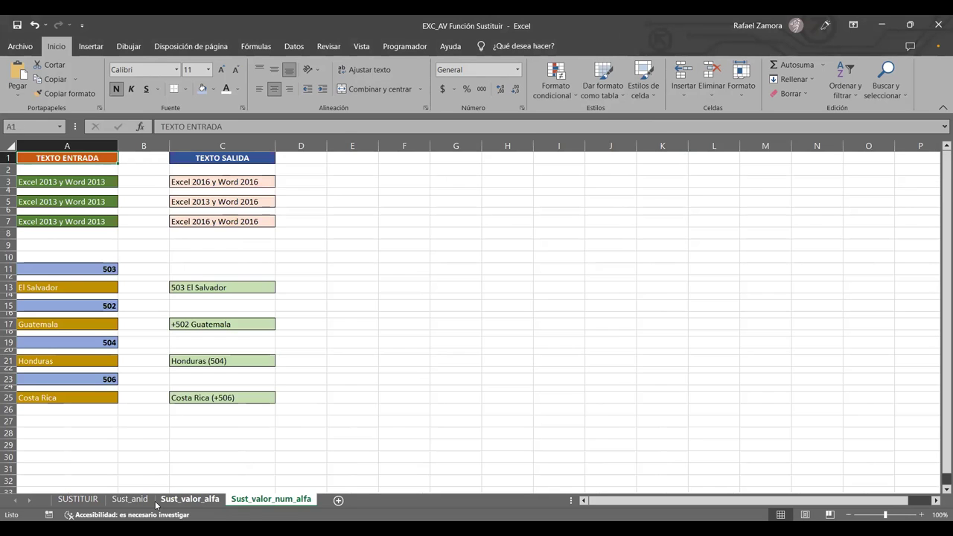
click(157, 501)
click(142, 501)
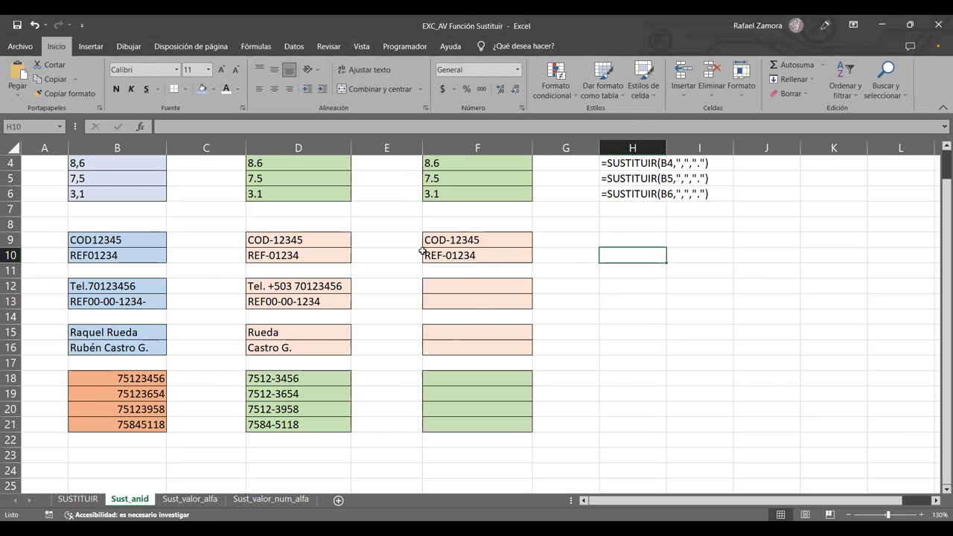
click(628, 193)
key(ctrl+c)
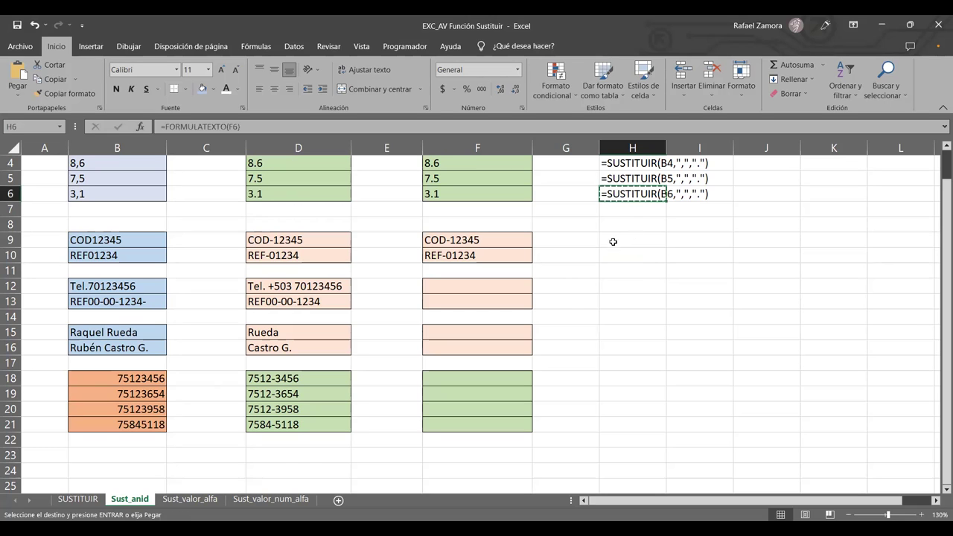
click(612, 240)
key(ctrl+v)
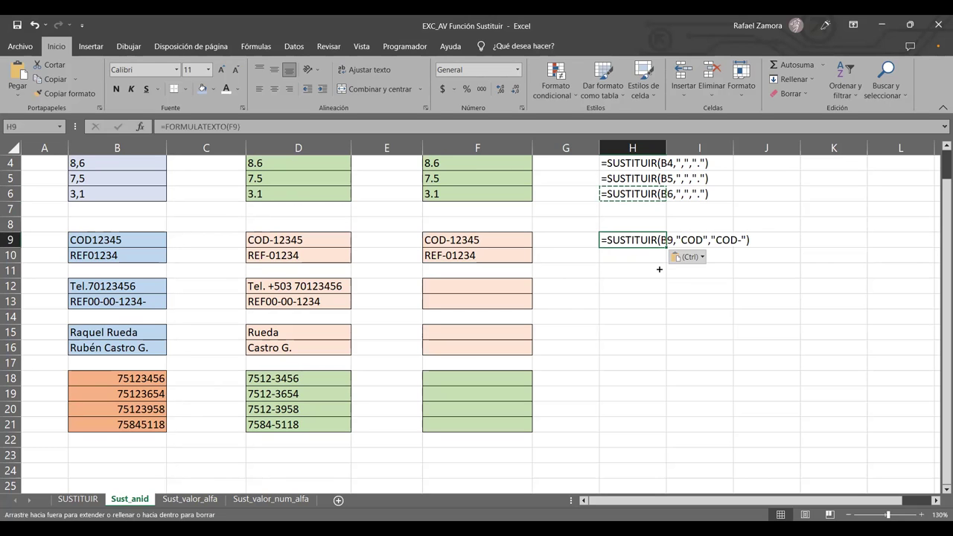
drag(659, 269, 659, 259)
- Check the still-empty cells H11 to H21 below the filled formulas
click(633, 318)
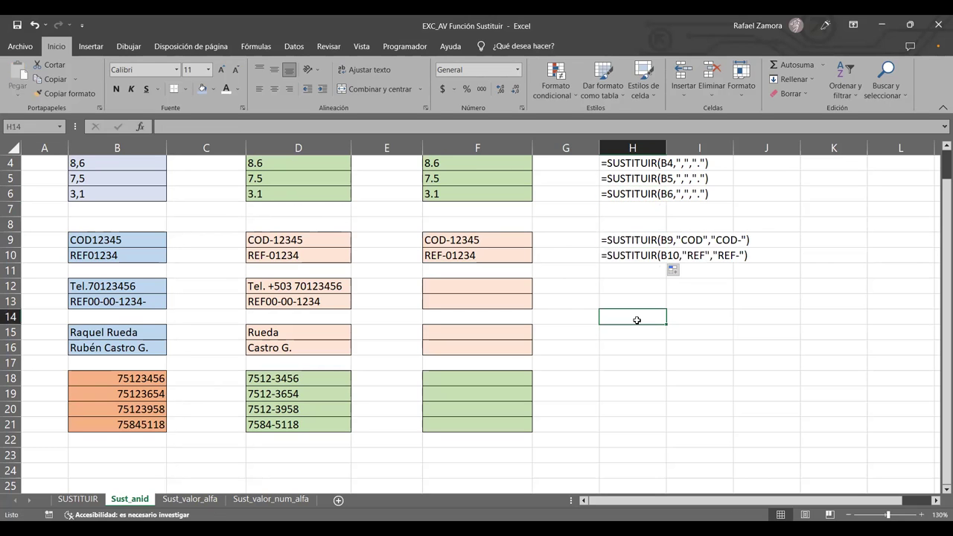
click(622, 382)
drag(633, 270, 643, 396)
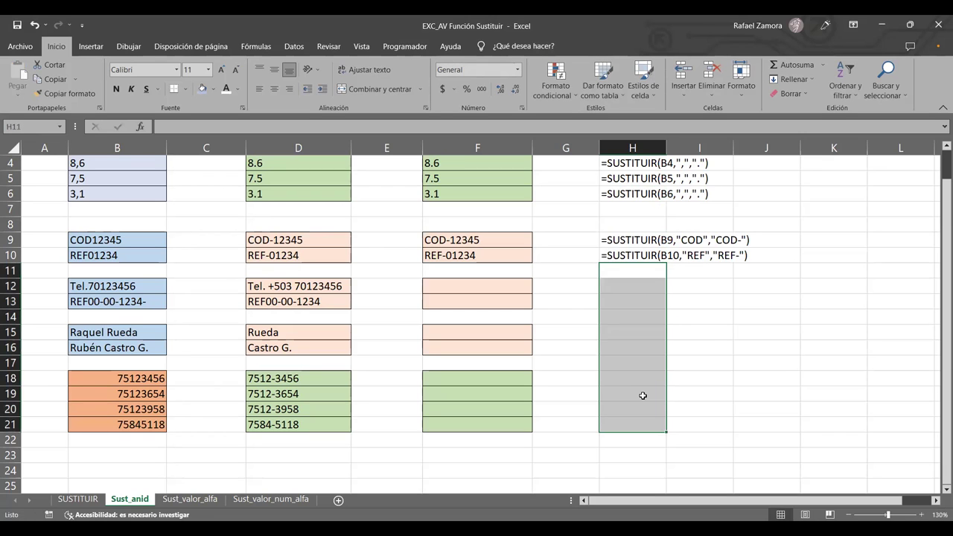
click(643, 392)
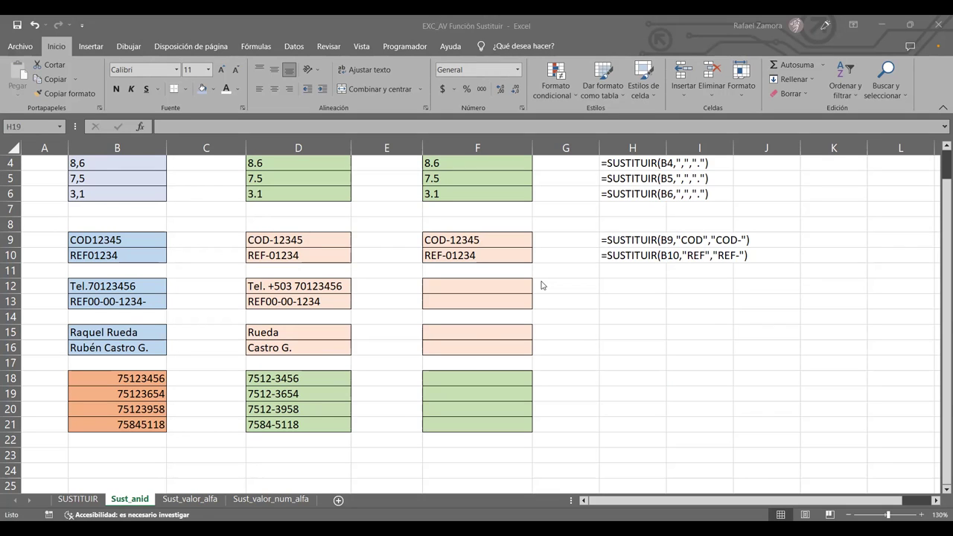
click(601, 308)
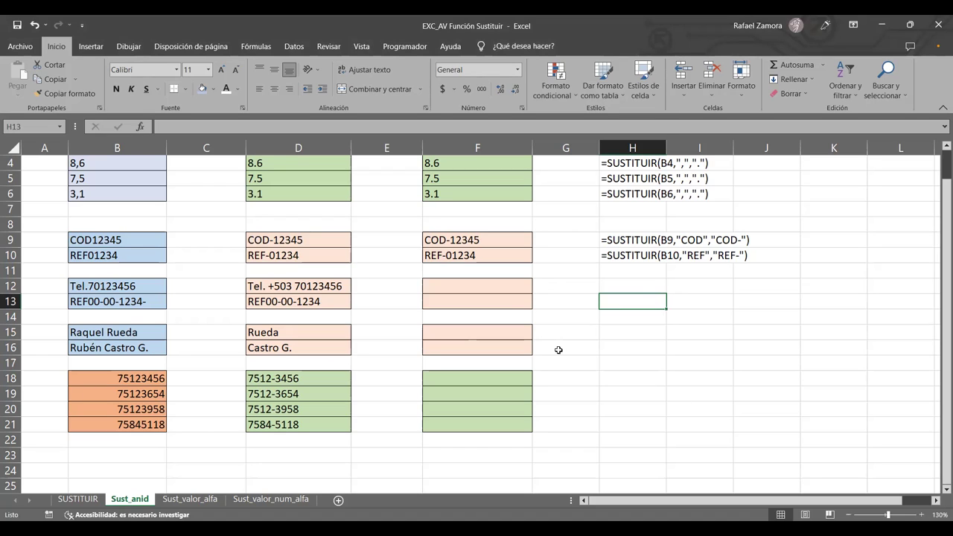
click(512, 291)
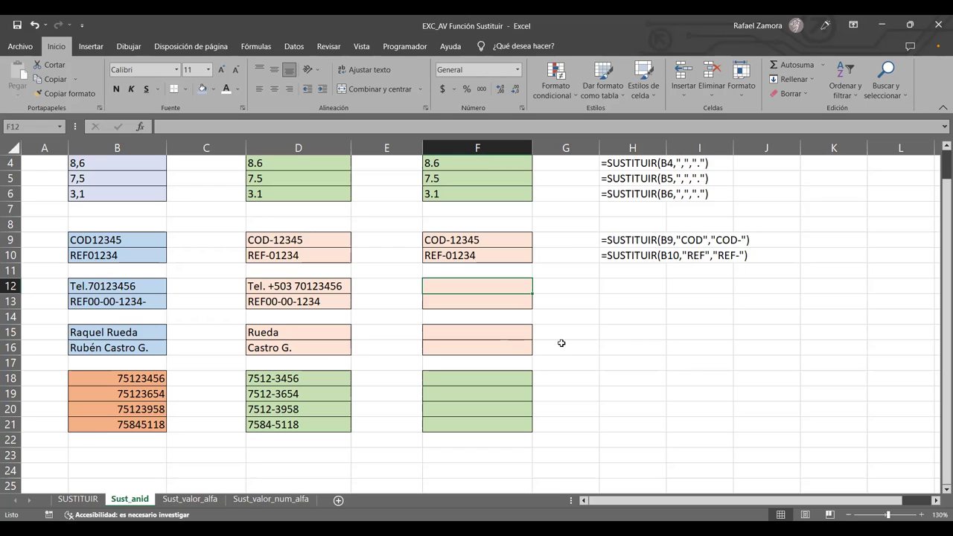
- Start F12's formula as =SUSTITUIR(B12, using the telephone text in B12
text(=)
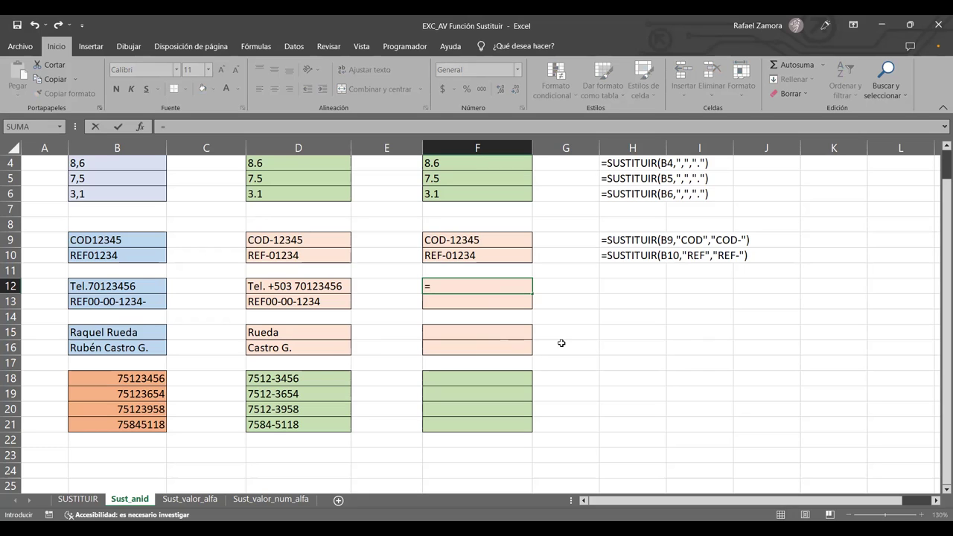
text(SUSTITUIR()
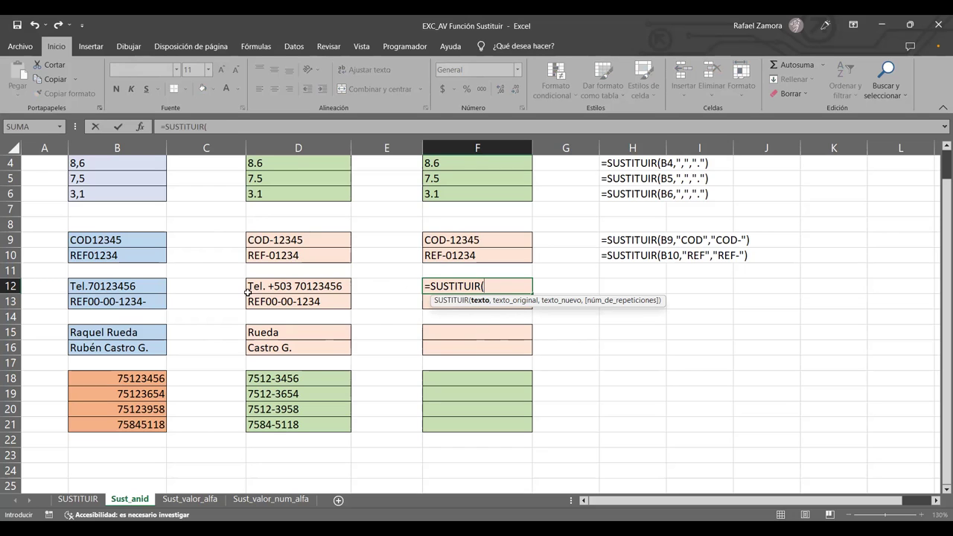
click(110, 284)
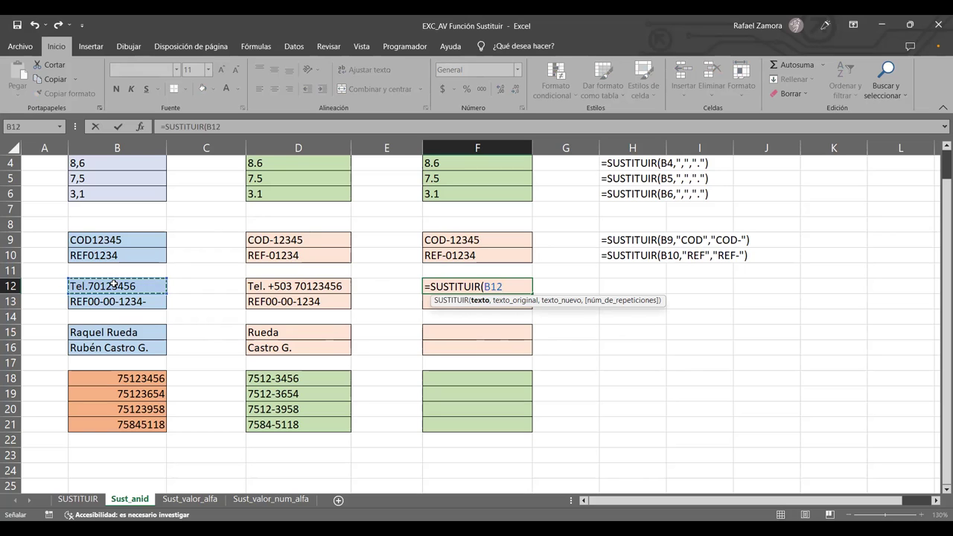
text(,)
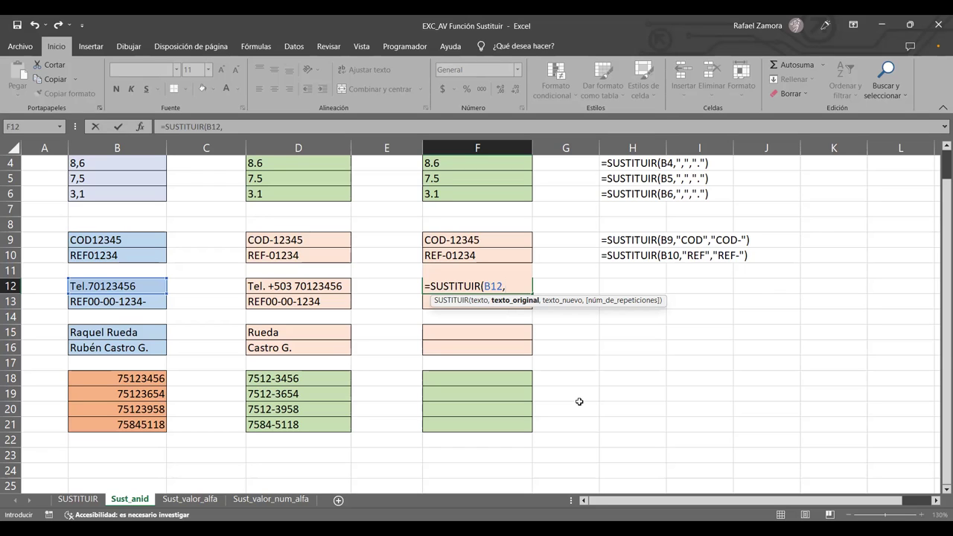
text(")
text(Tel.)
text(")
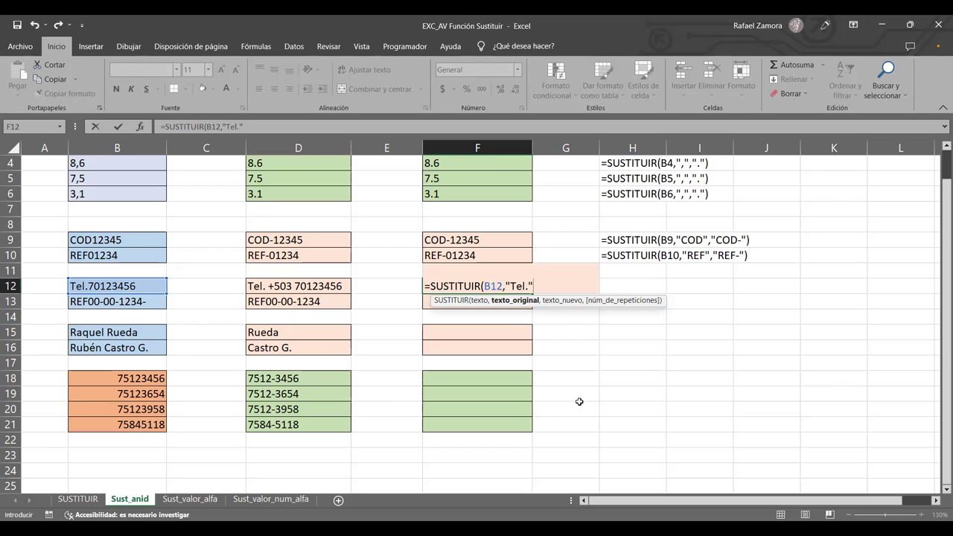
text(,)
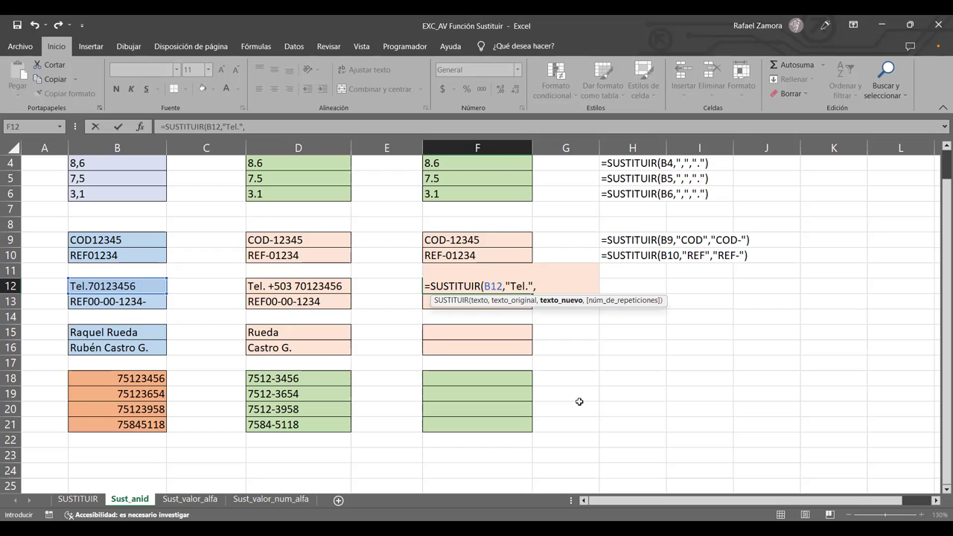
text(")
text(Tw)
key(BackSpace)
text(el.)
text( +503)
text( ")
text())
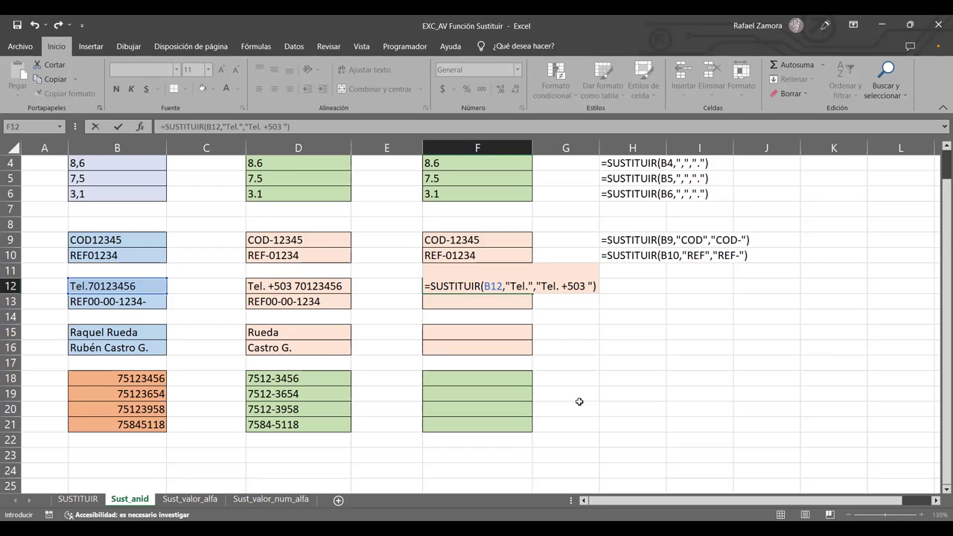
key(Return)
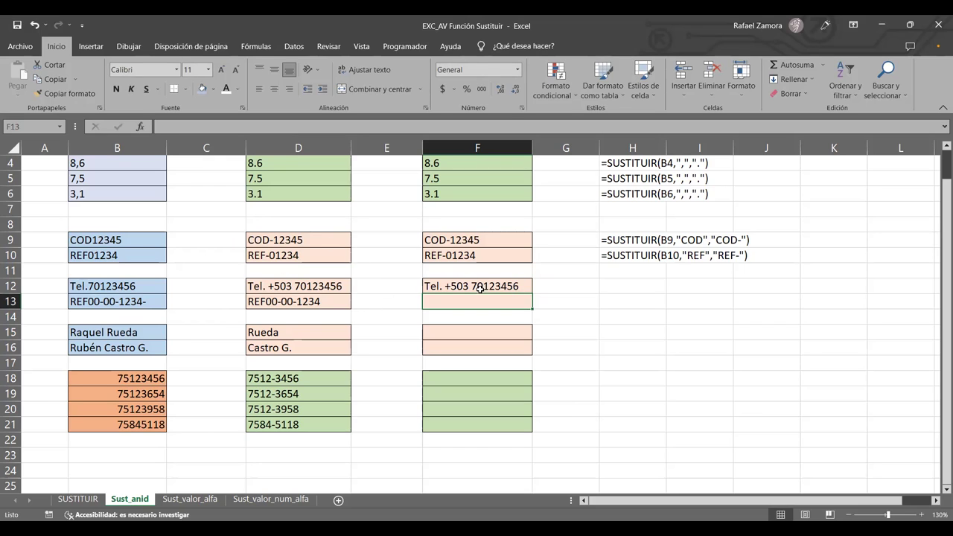
click(331, 288)
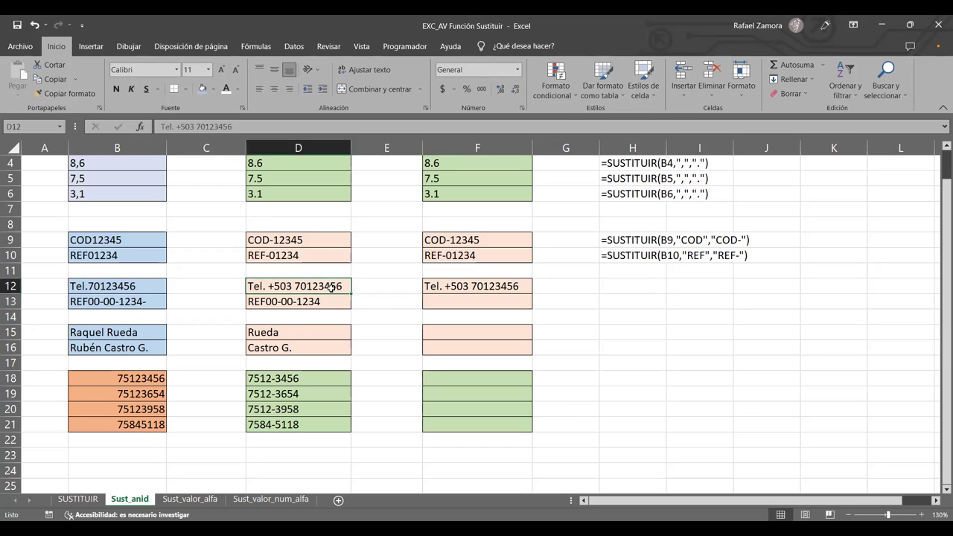
click(516, 287)
double_click(516, 287)
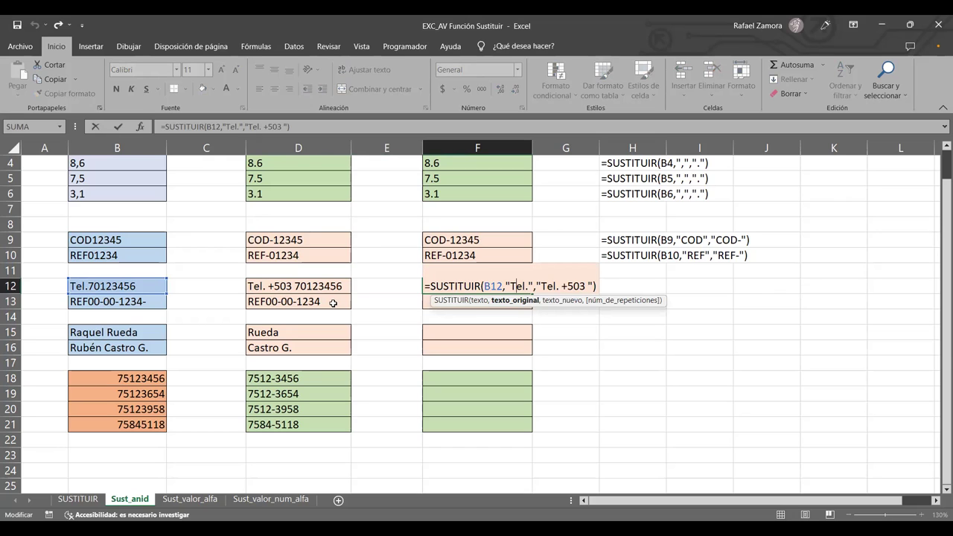
key(Return)
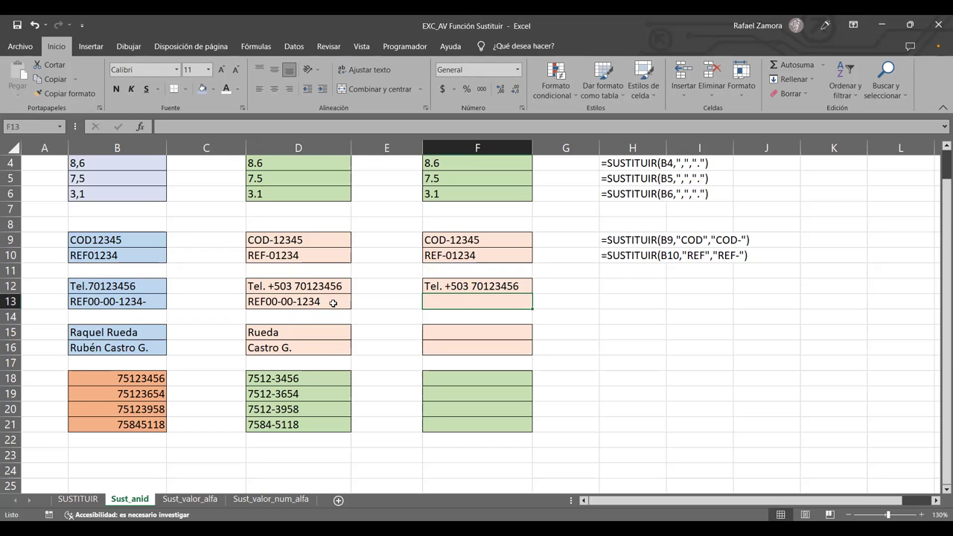
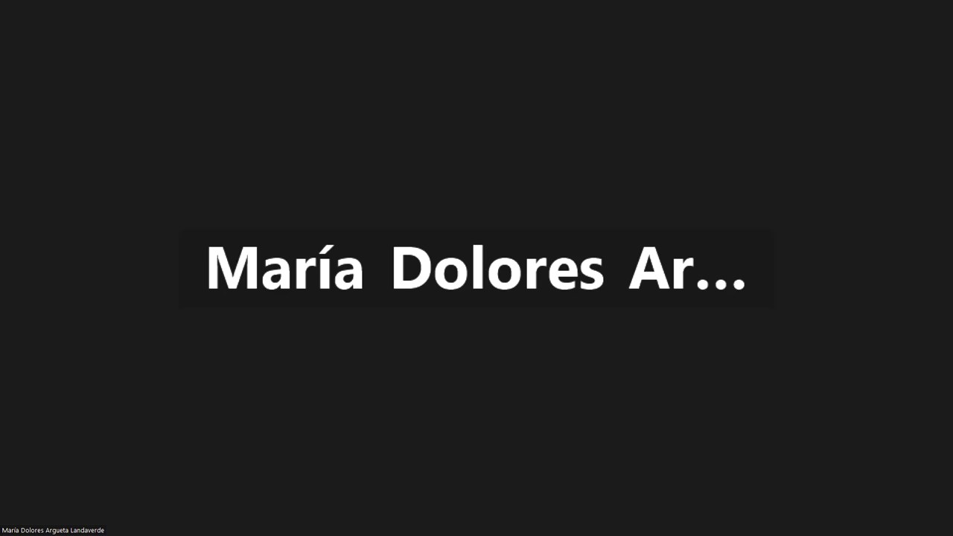
- Review the Sust_anid sheet, then switch to the Sust_valor_alfa sheet
key(alt+F2)
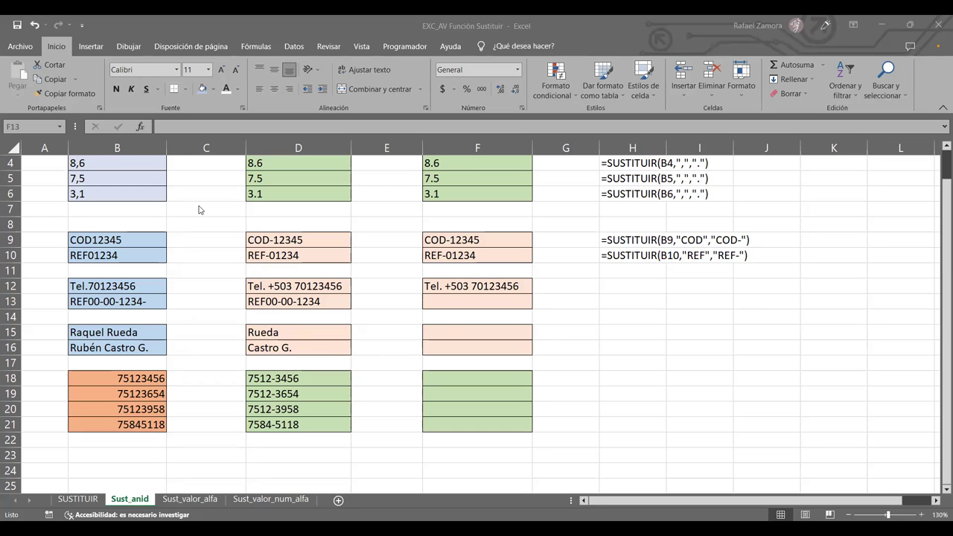
scroll(479, 377, up, 1)
scroll(432, 349, down, 1)
scroll(387, 330, up, 1)
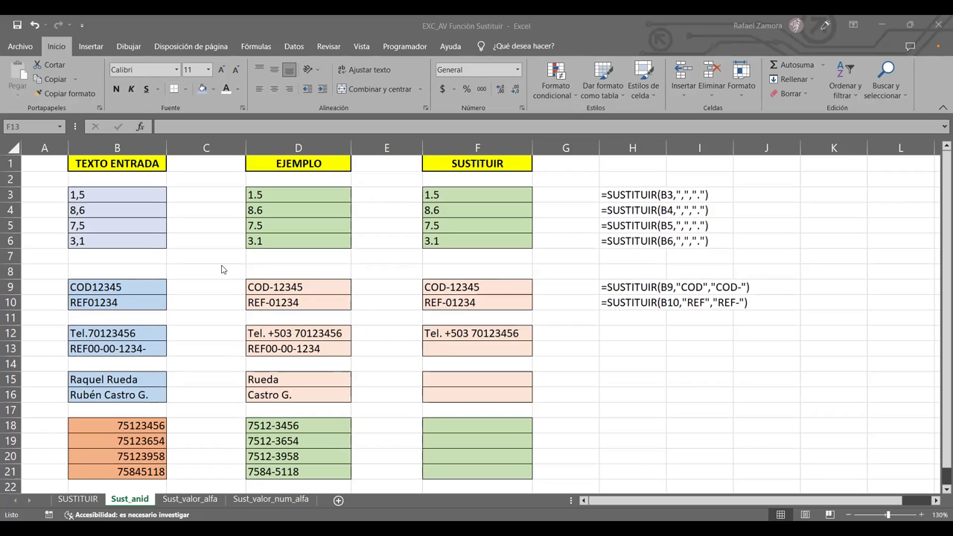
scroll(298, 454, down, 1)
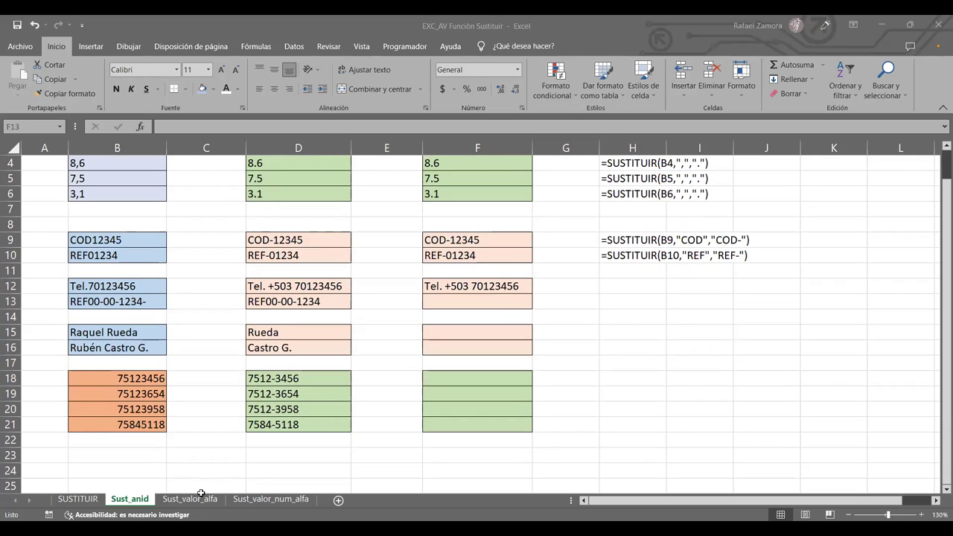
click(195, 499)
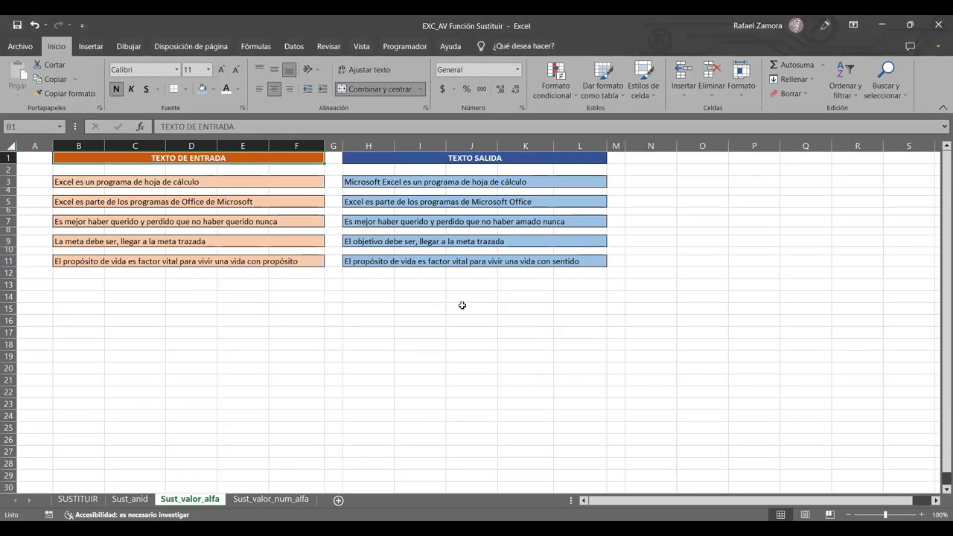
scroll(573, 285, up, 1)
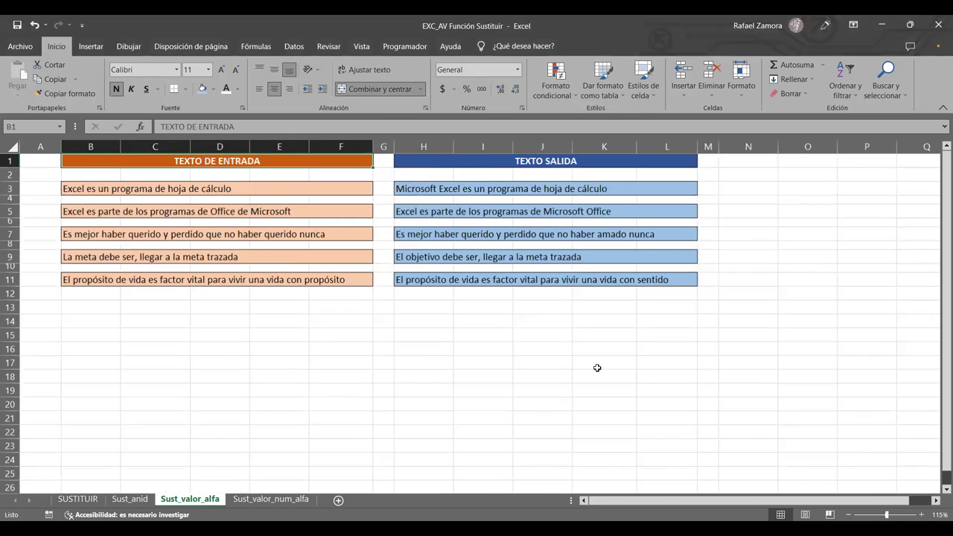
scroll(625, 343, up, 1)
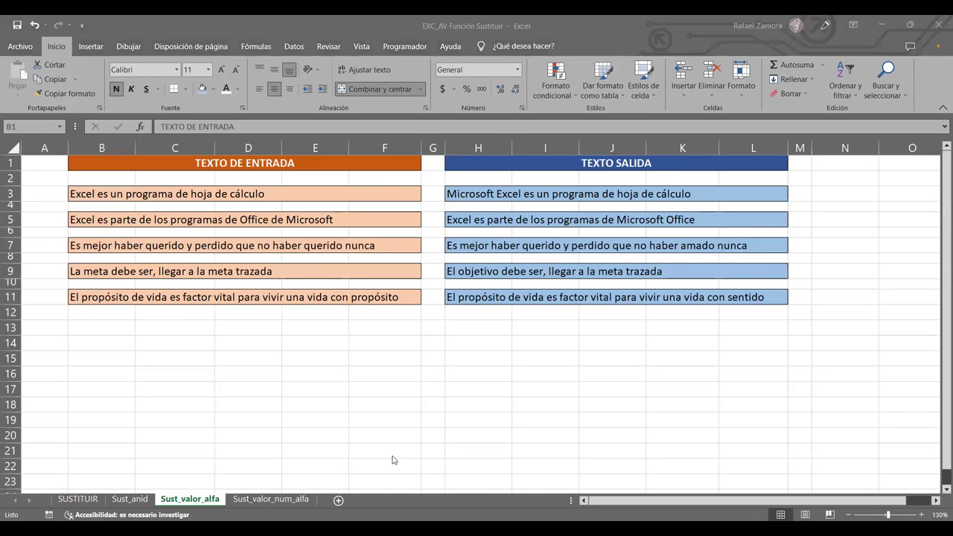
scroll(774, 459, down, 1)
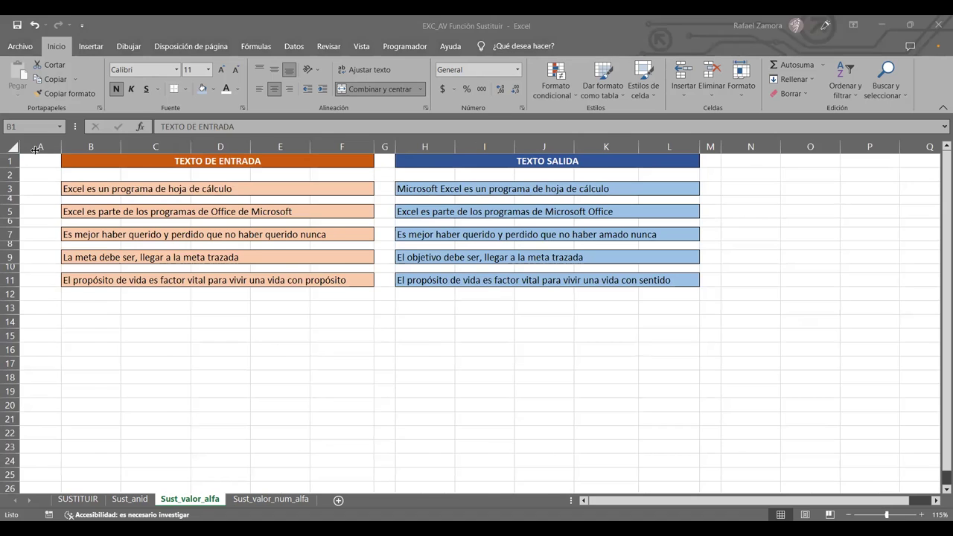
click(718, 191)
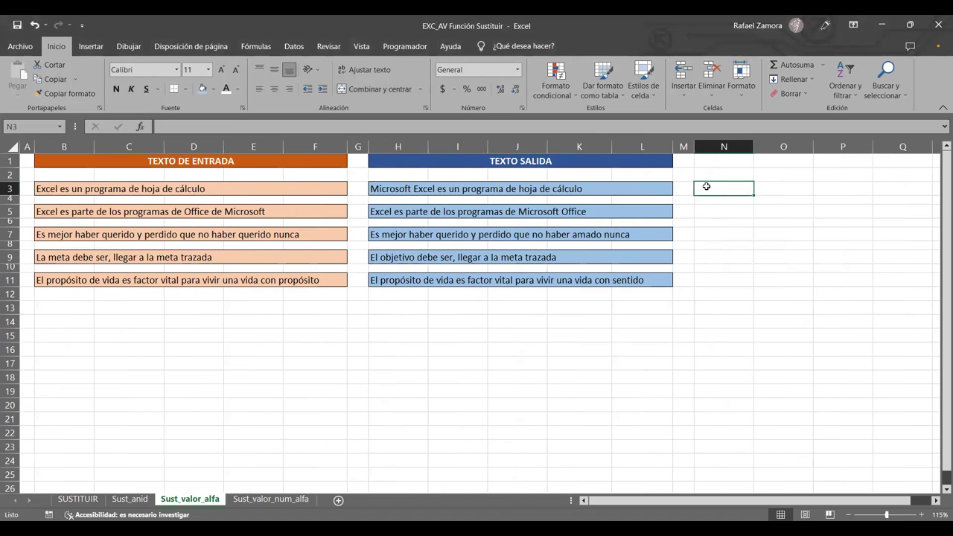
drag(213, 180, 334, 298)
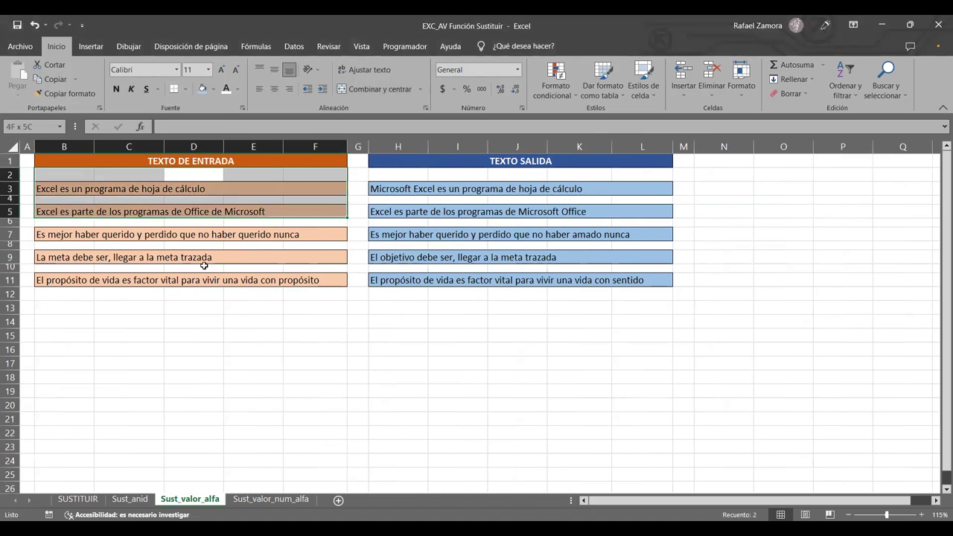
click(453, 190)
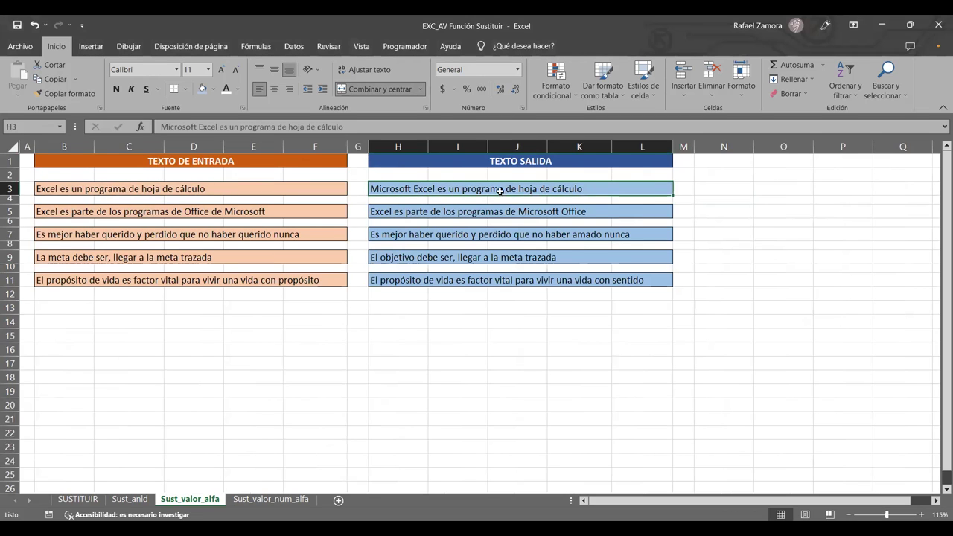
drag(495, 188, 506, 297)
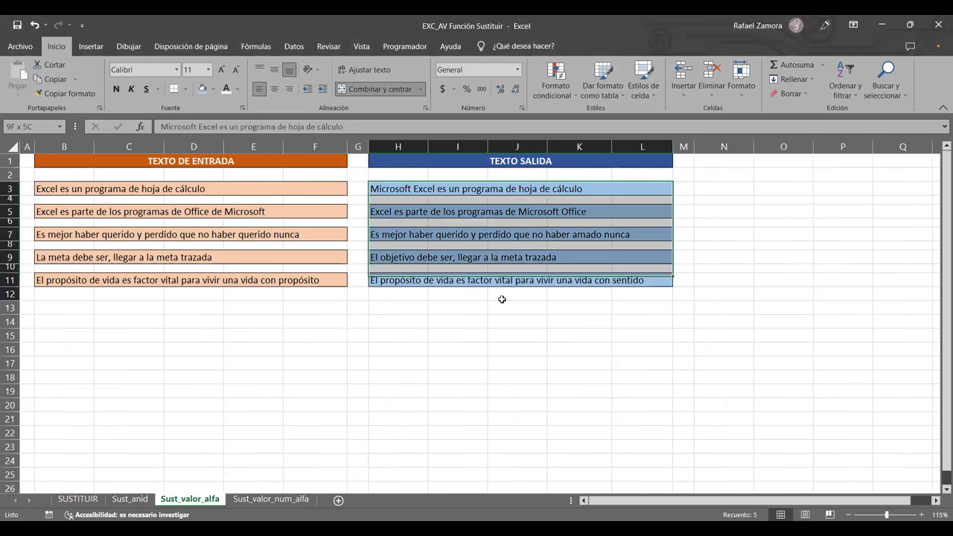
click(727, 195)
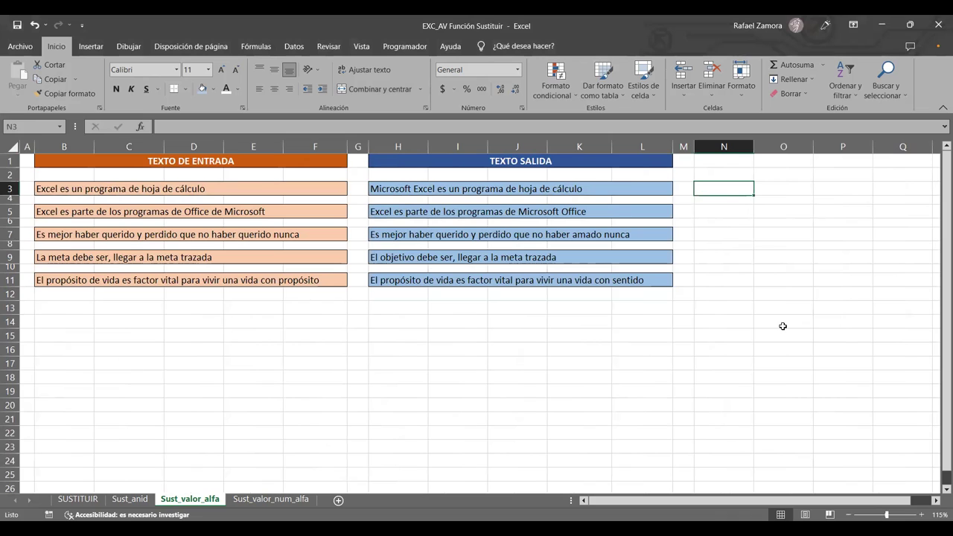
- Enter =SUSTITUIR(B3,"Excel","Microsoft Excel") in N3
text(=)
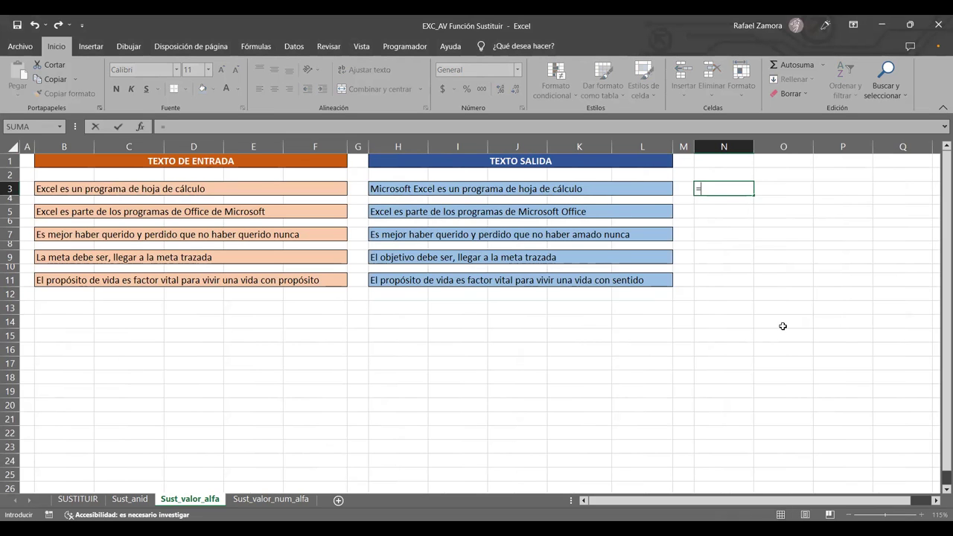
text(SUSTITUIR()
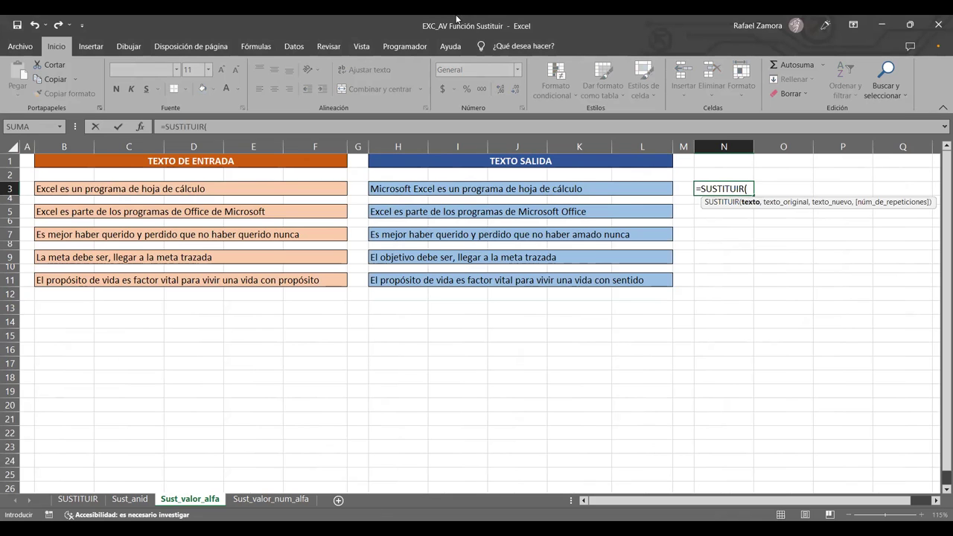
click(165, 191)
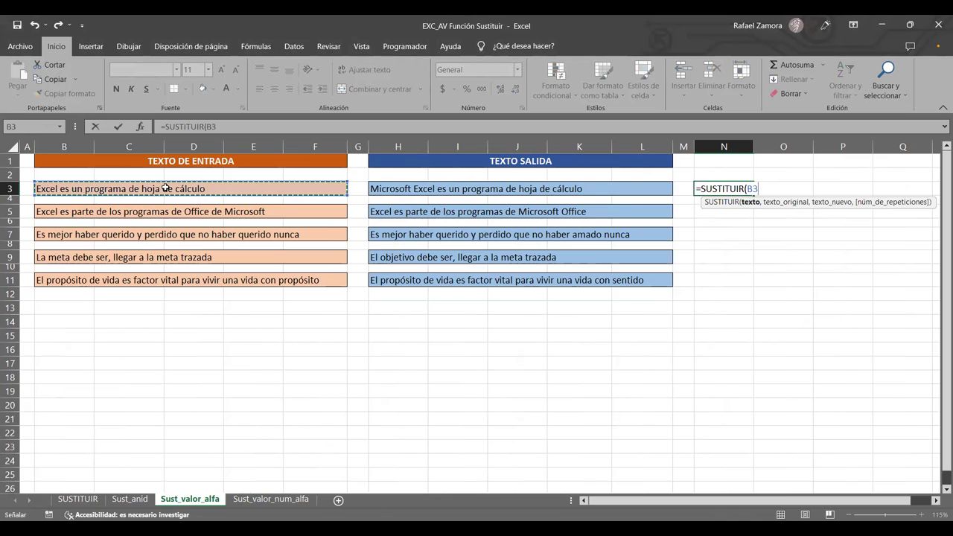
text(,)
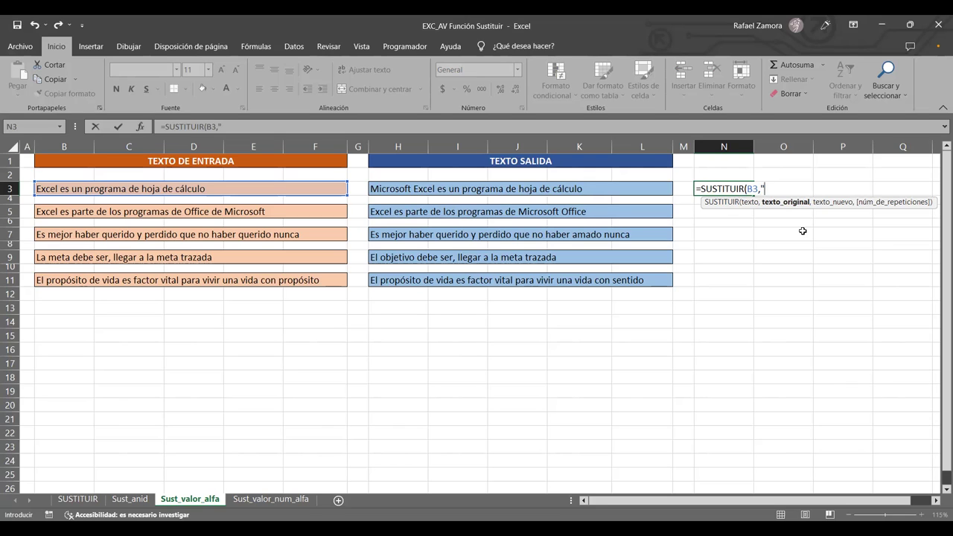
text(Excel)
text(")
text(,)
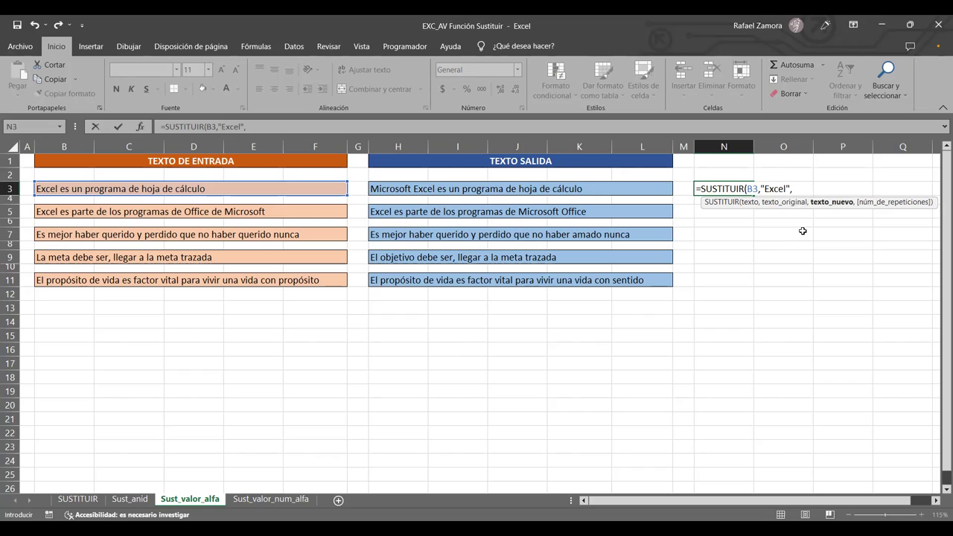
text(")
text(Microsoft)
text( Excel")
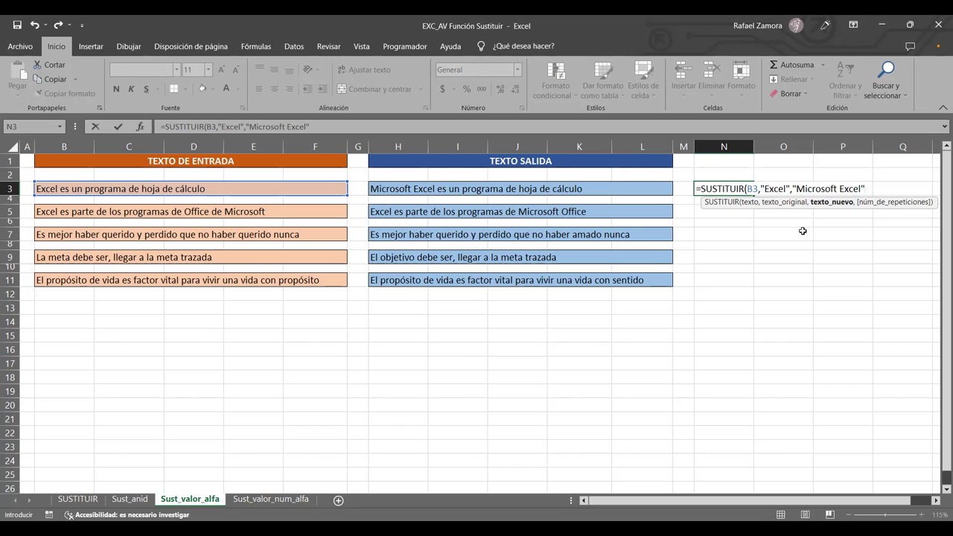
text())
key(Return)
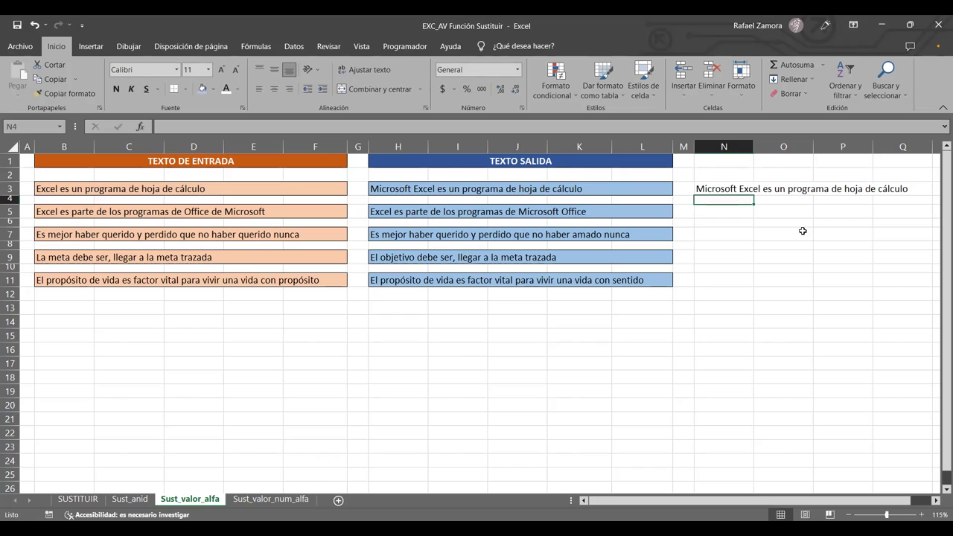
- Compare N3 with H3 and B3, then make N3 bold and italic
click(718, 186)
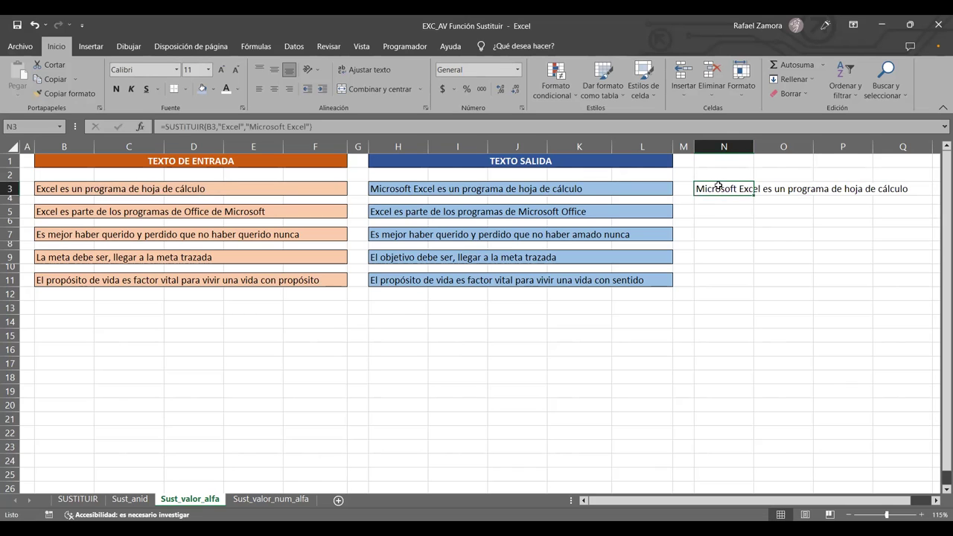
click(394, 187)
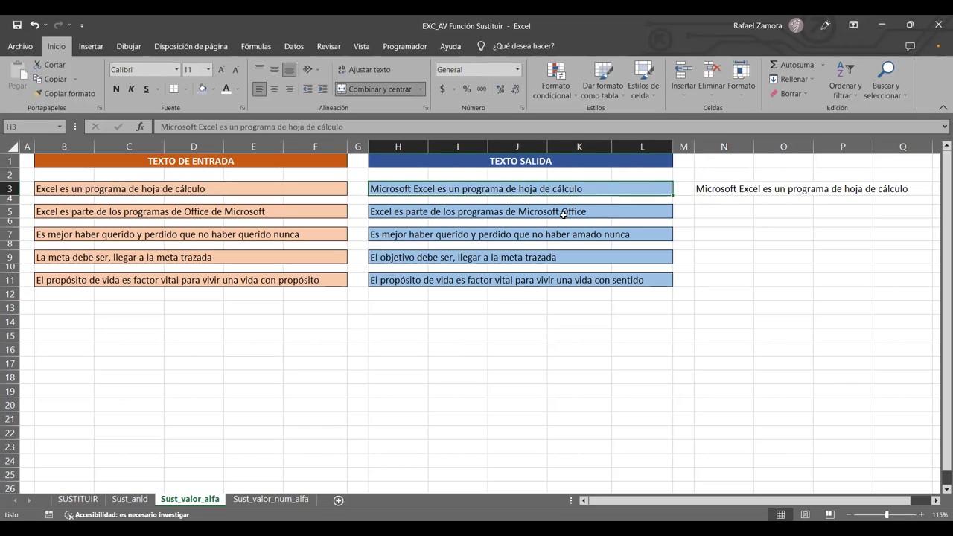
click(60, 192)
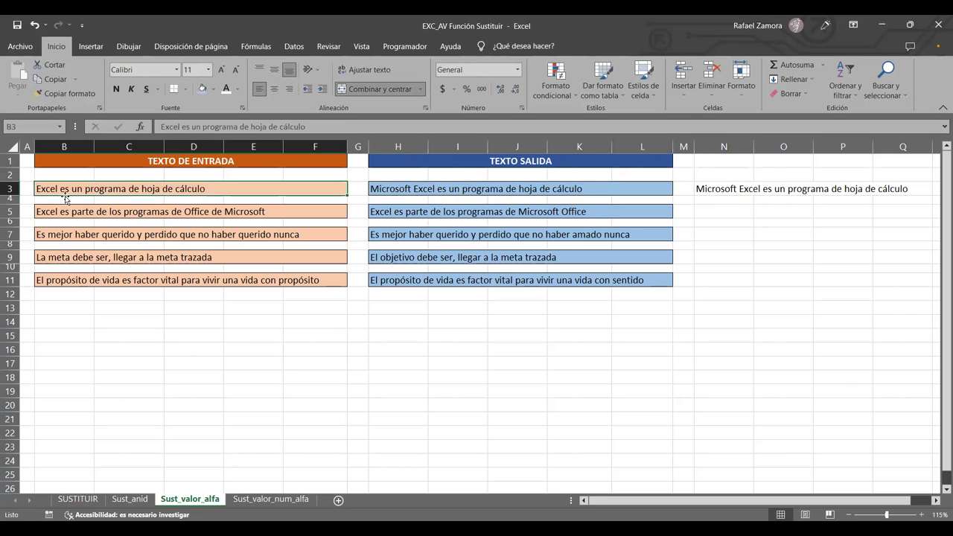
click(726, 190)
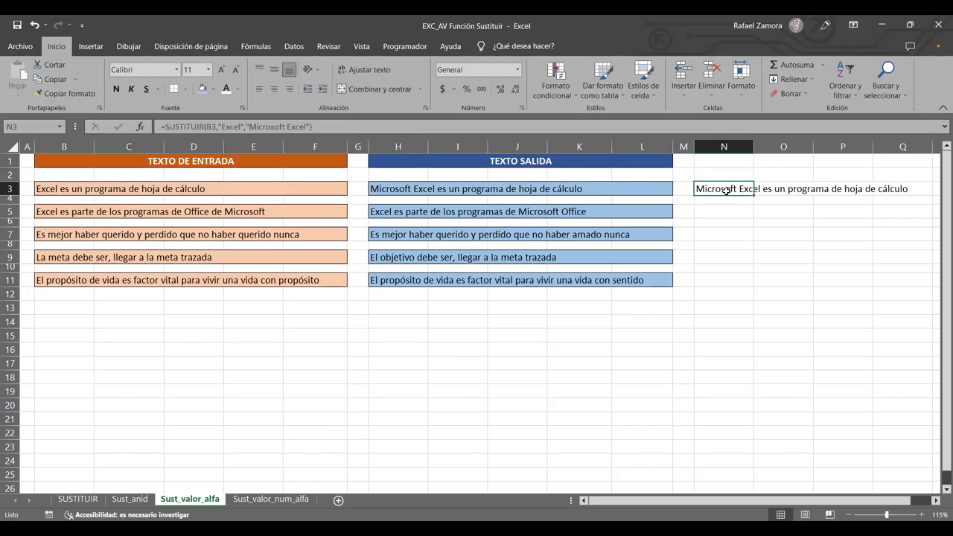
key(ctrl+n)
key(ctrl+k)
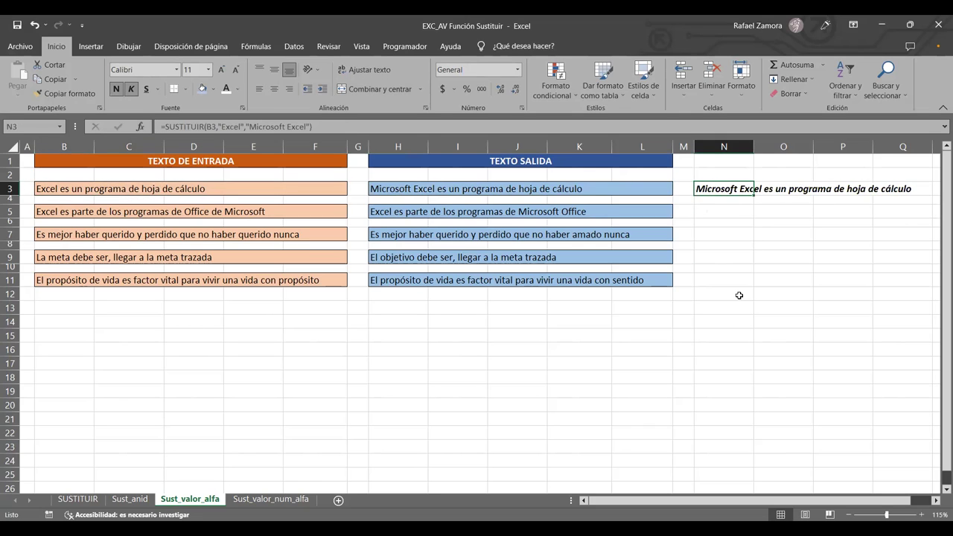
click(739, 295)
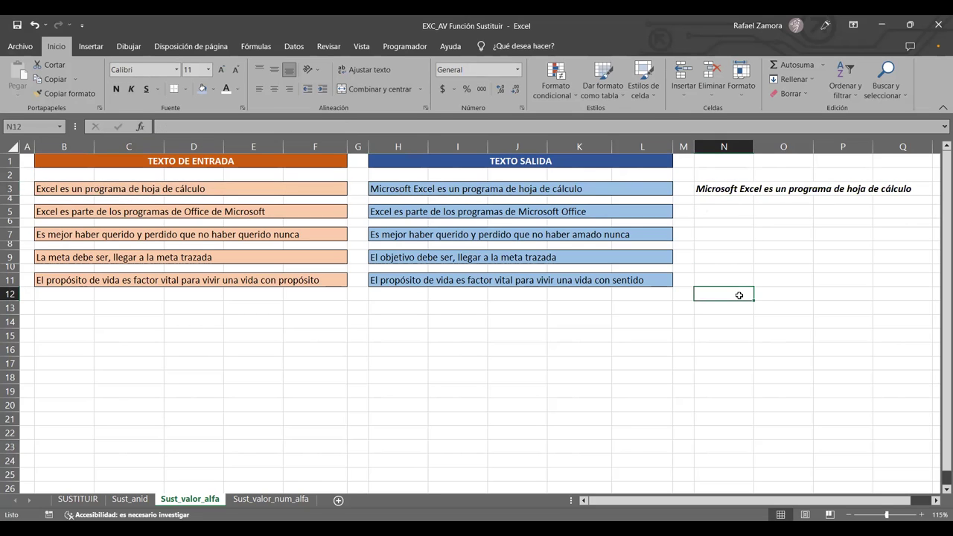
- Review N3's SUSTITUIR formula and confirm it unchanged
double_click(735, 187)
click(772, 186)
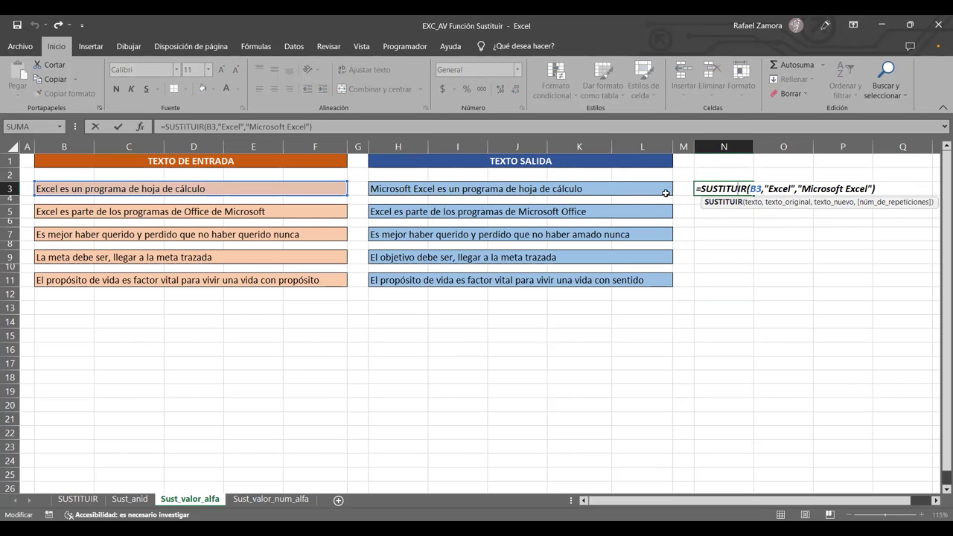
key(Return)
click(725, 210)
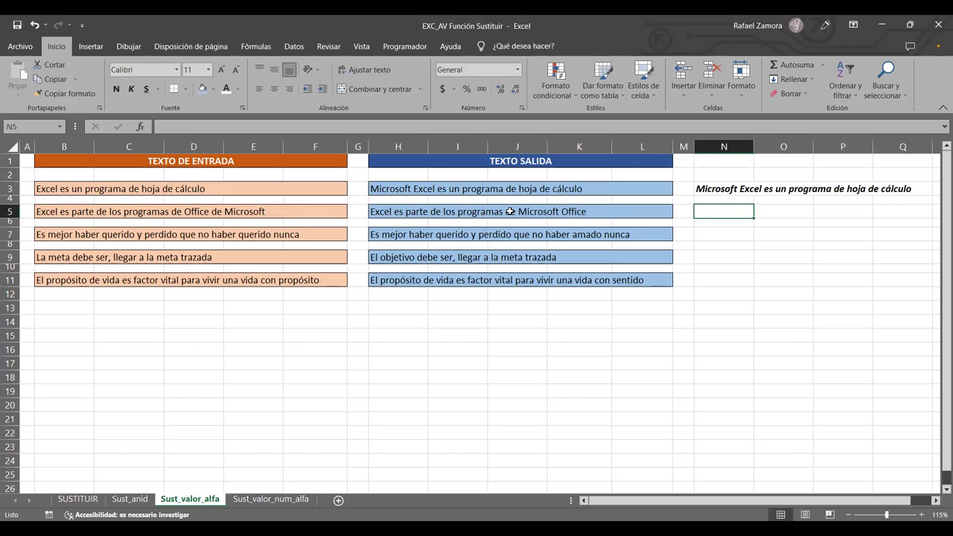
- Enter =SUSTITUIR(B5,"Office de Microsoft","Microsoft Office") in N5
text(=)
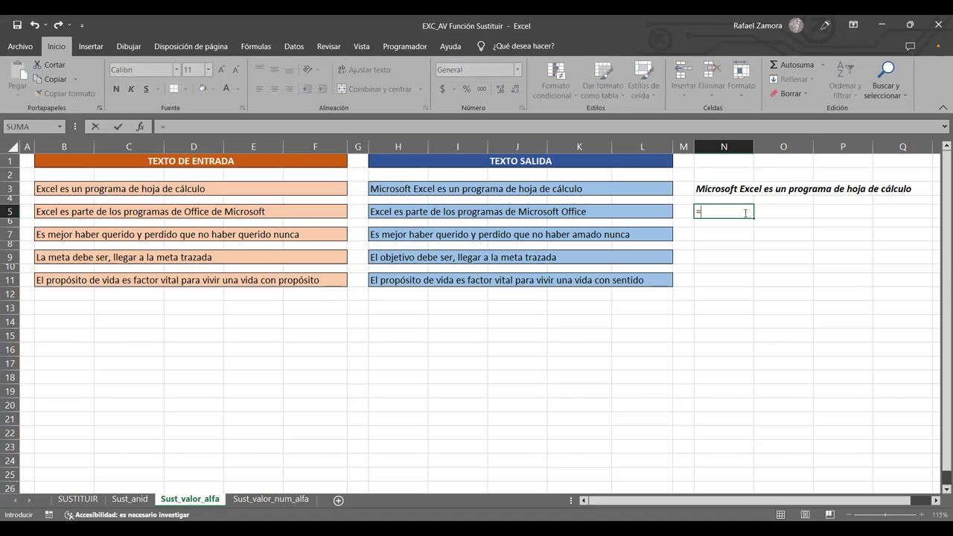
text(sust)
key(Tab)
click(236, 209)
text(,)
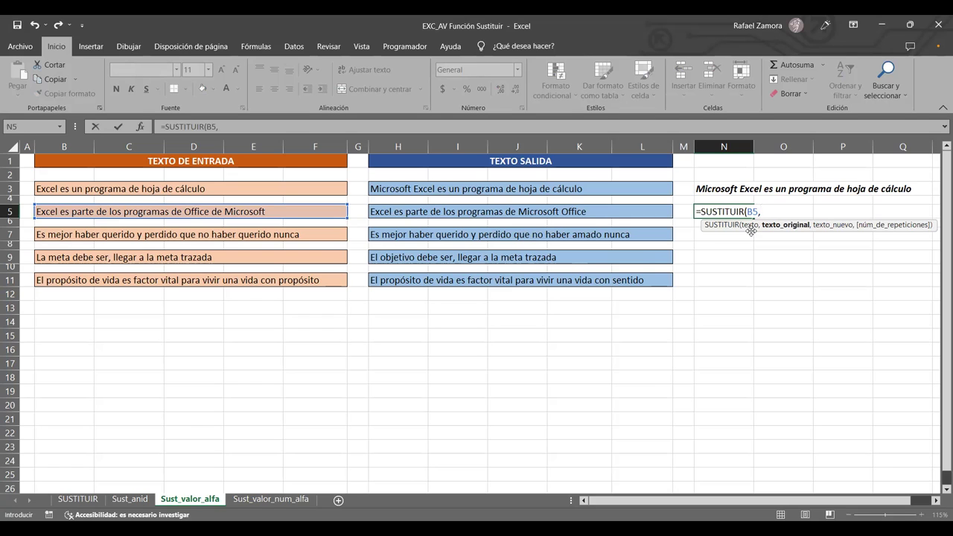
text(")
text(Office de )
text(Mi)
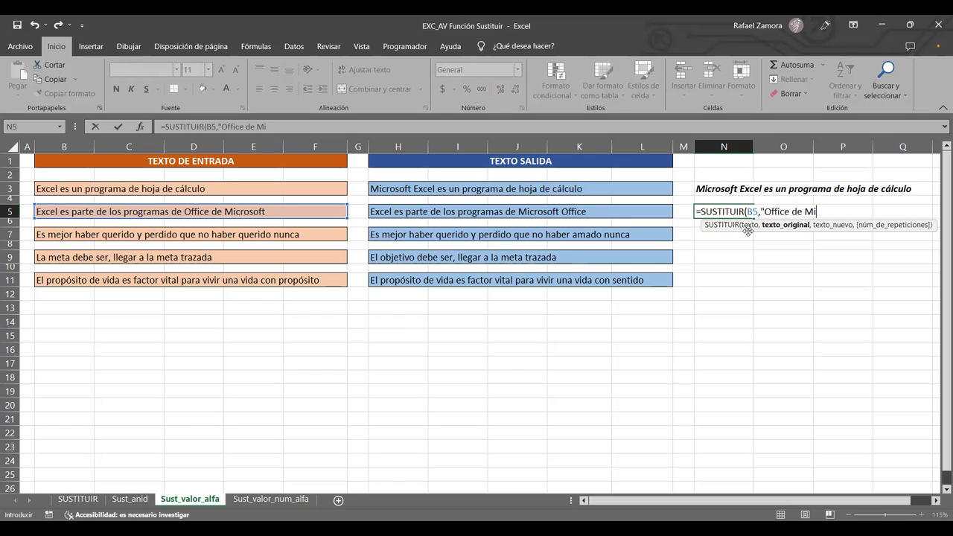
text(crosoft)
text(")
text(,)
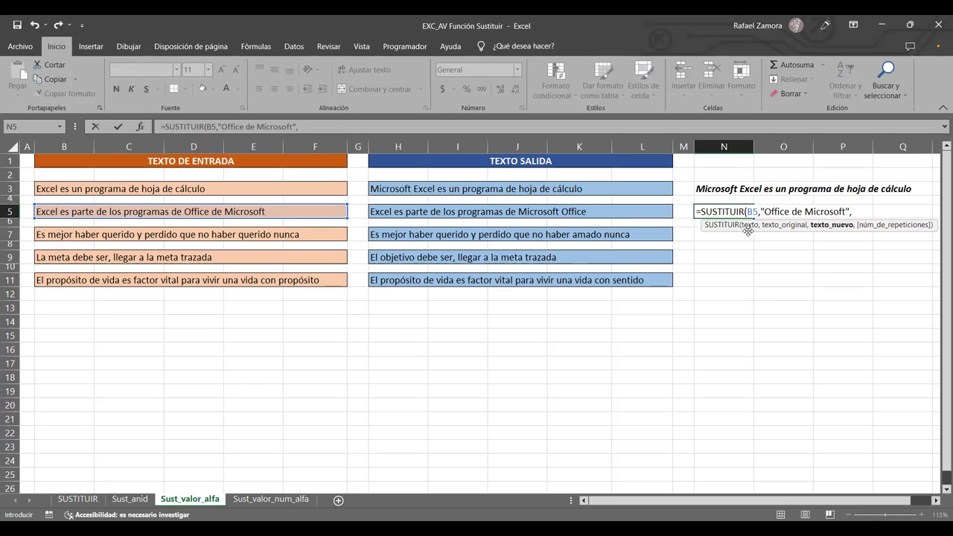
text(Microsoft Office")
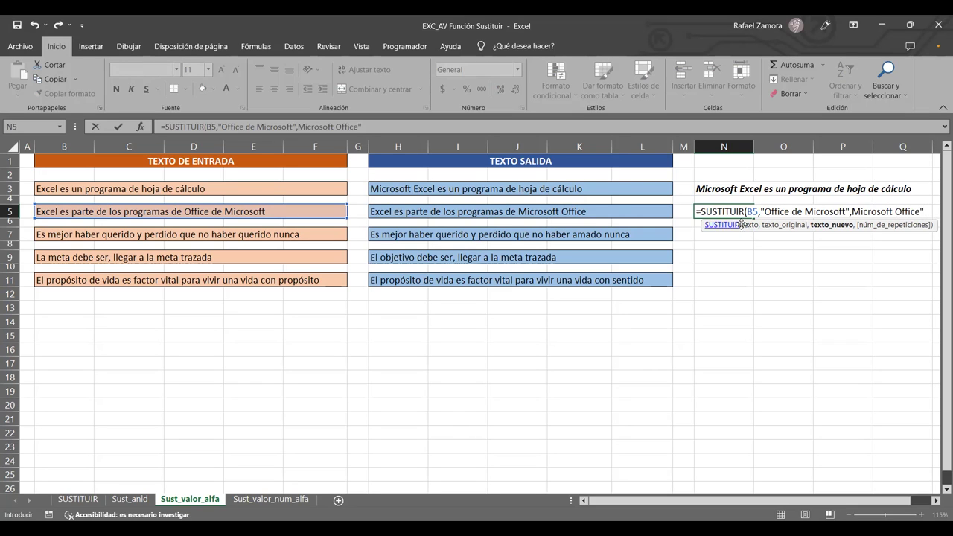
click(852, 211)
text(")
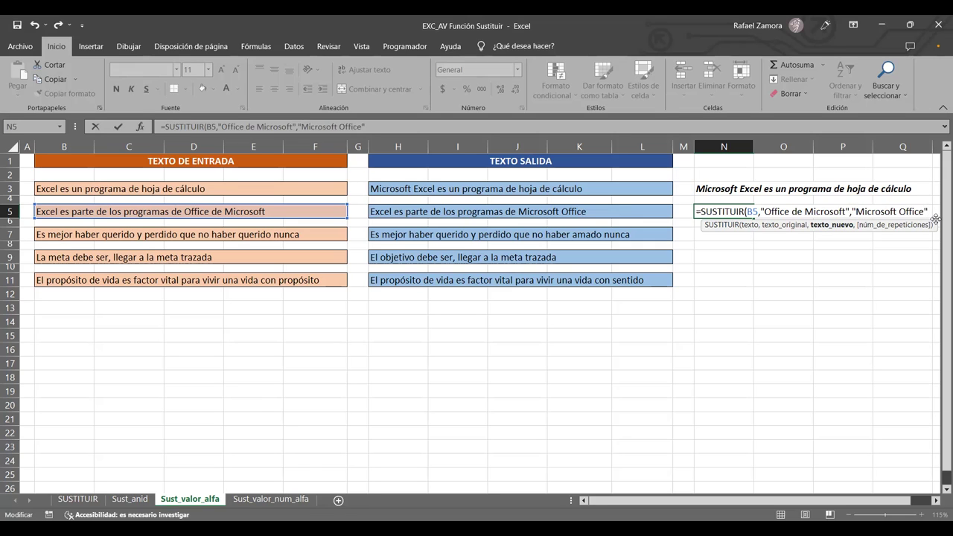
text())
key(Return)
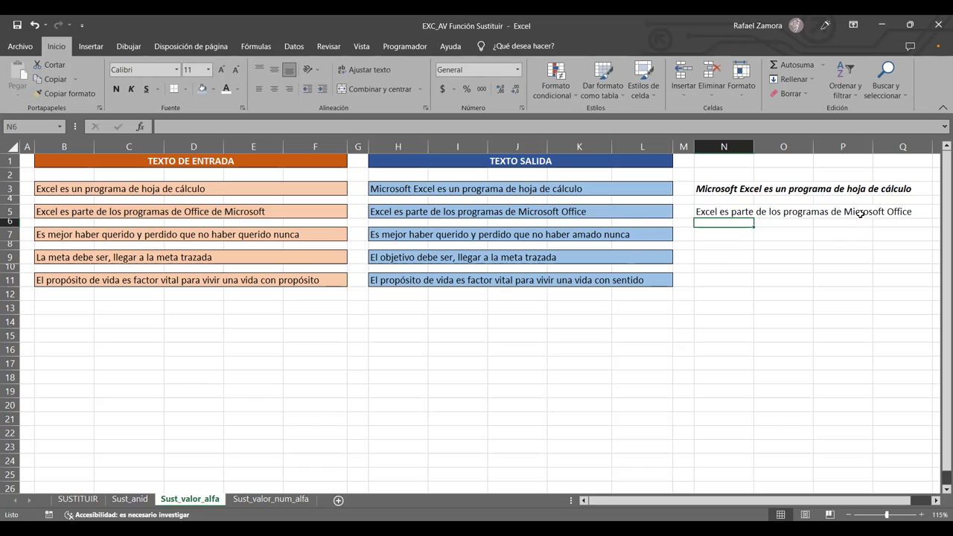
- Make N5's result bold and italic
click(725, 210)
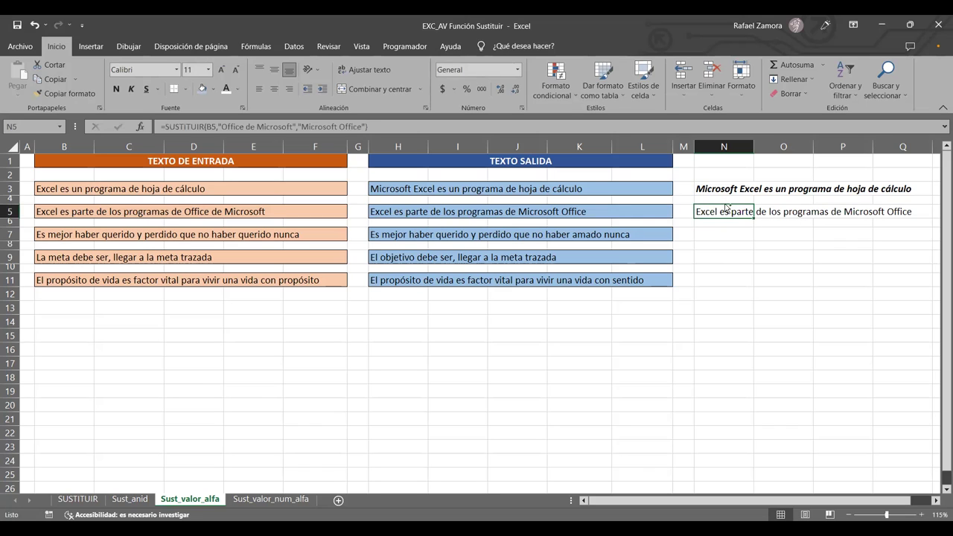
key(ctrl+n)
key(ctrl+k)
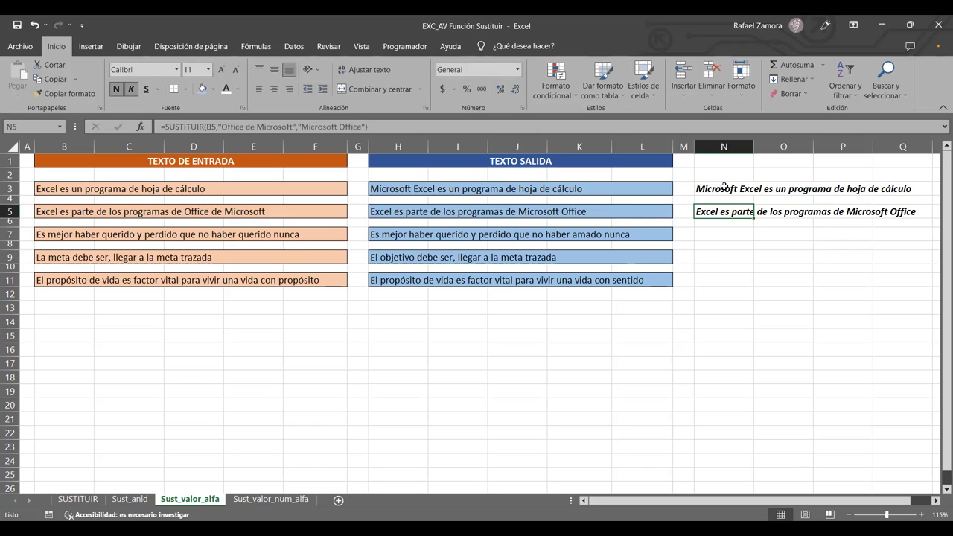
click(760, 288)
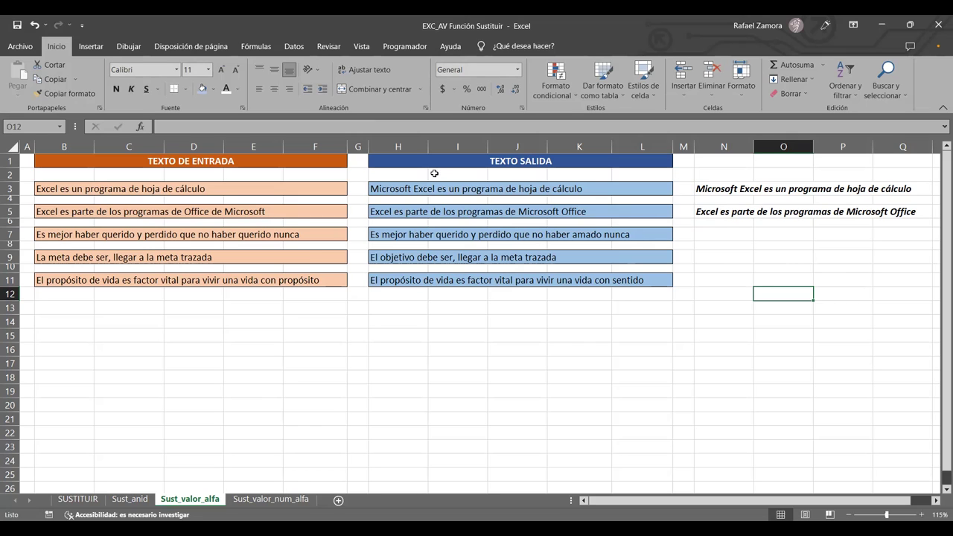
click(733, 235)
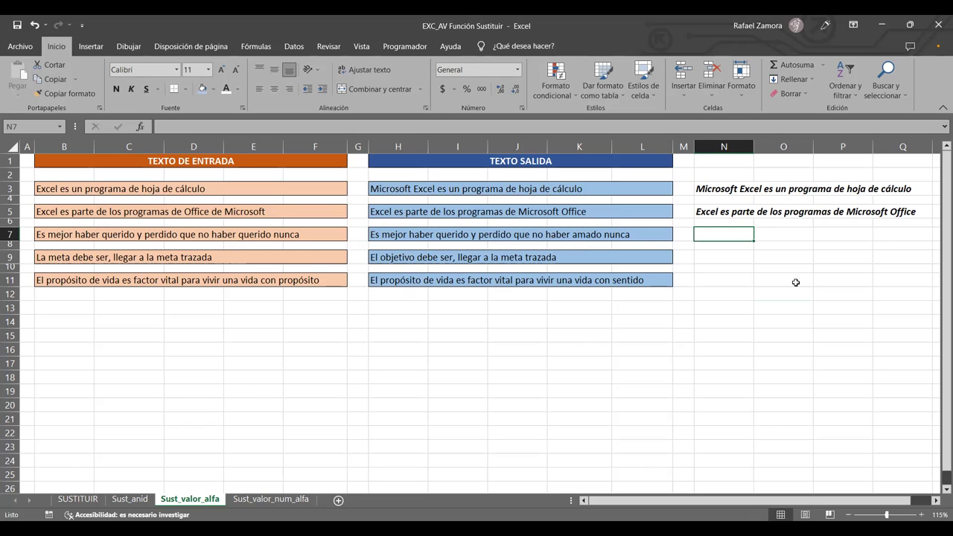
- Enter =SUSTITUIR(B7,"querido","amado",2) in N7 to replace only the second occurrence
text(=)
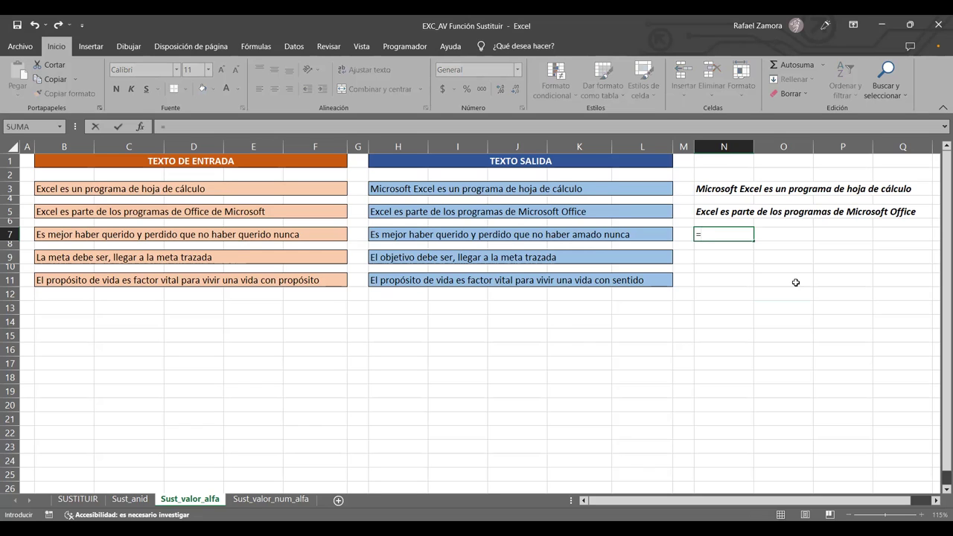
text(SUSTITUIR()
click(253, 236)
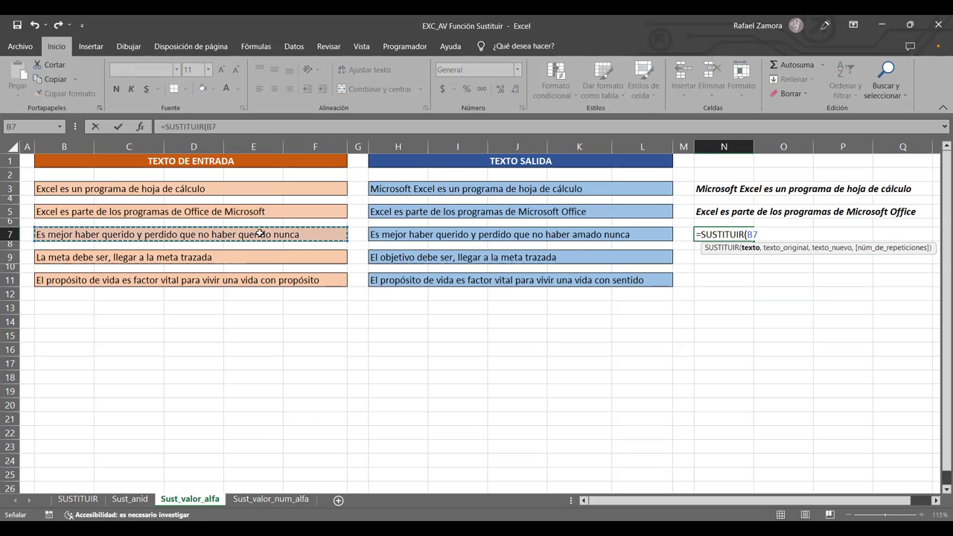
text(,)
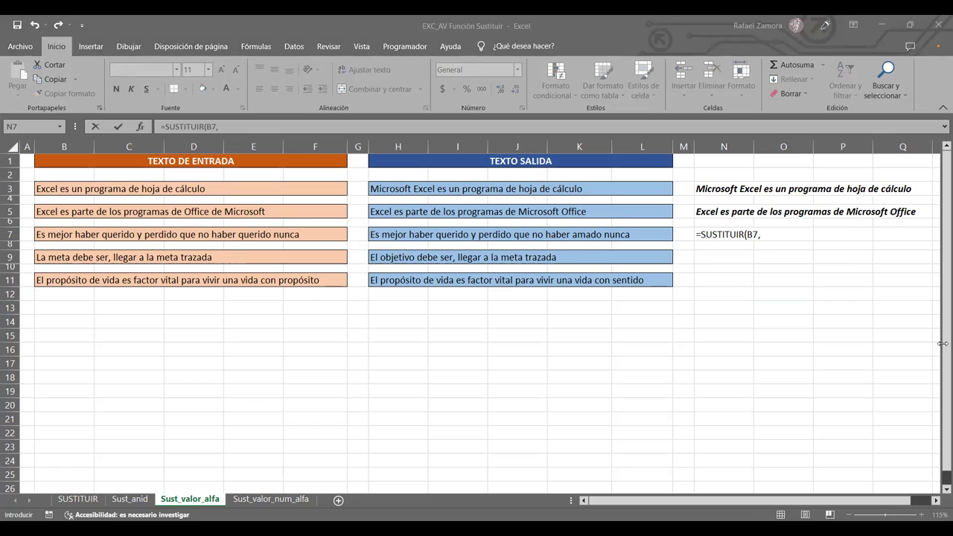
click(773, 236)
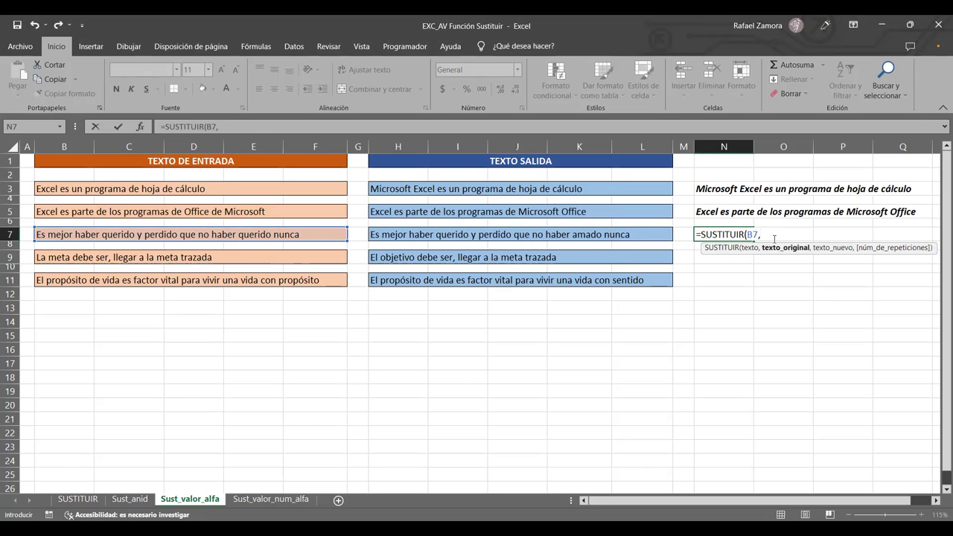
text("querido)
text(")
text(,)
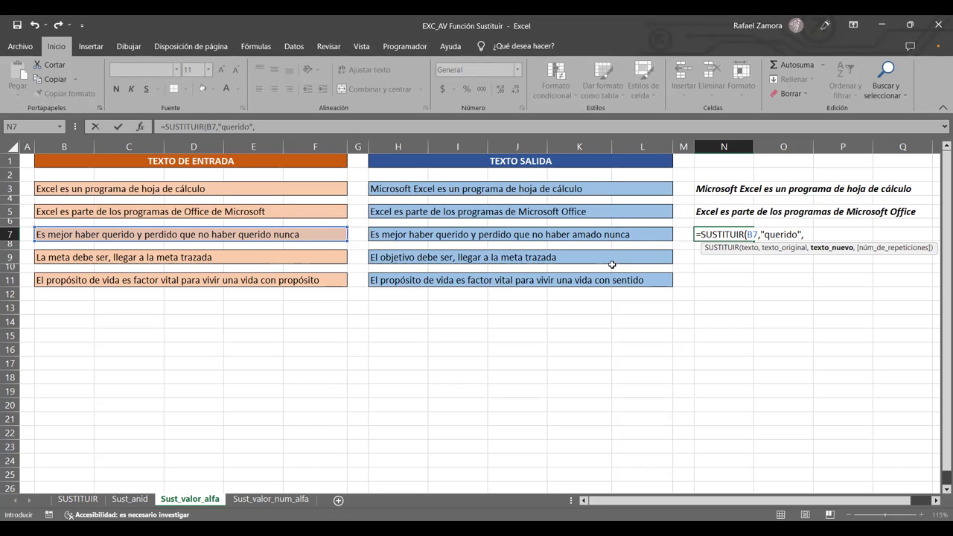
text(")
text(amado")
text(,)
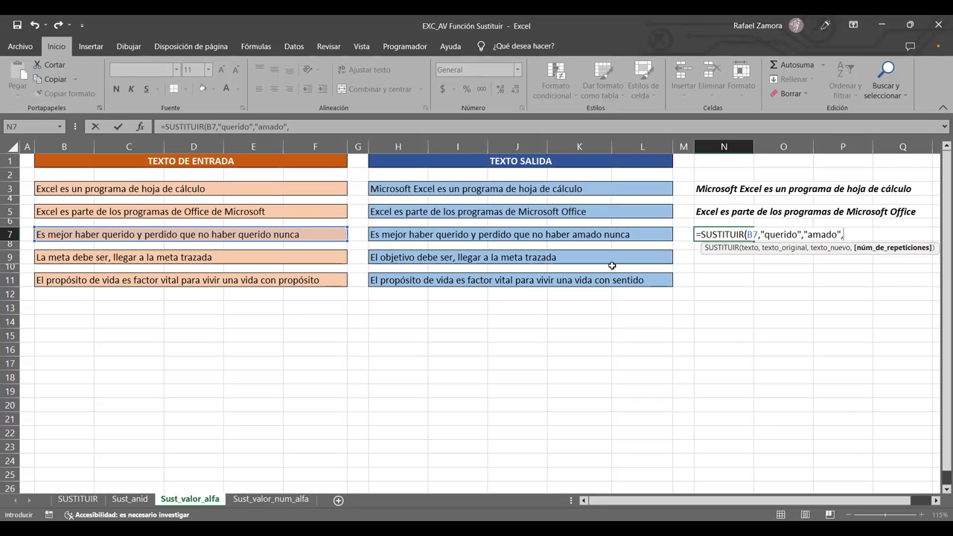
text(2)
key(Return)
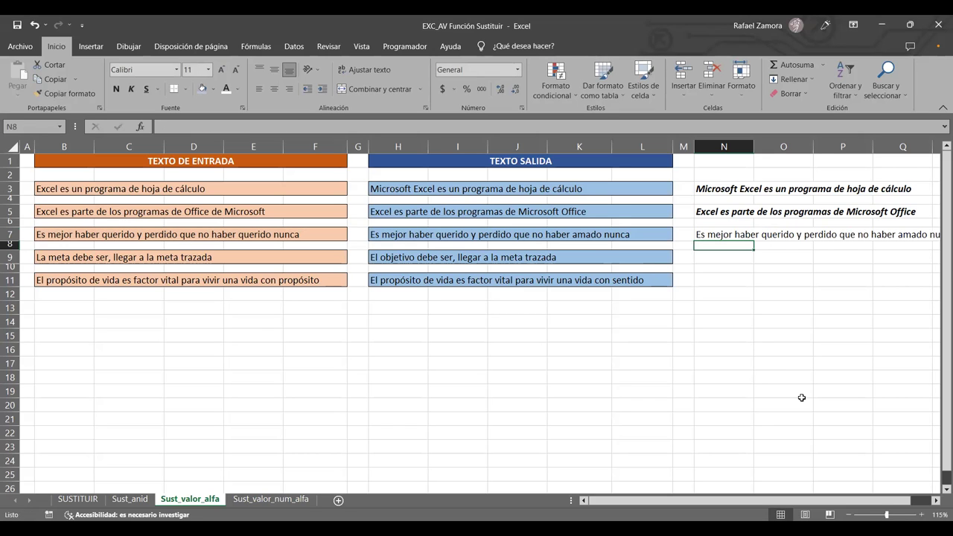
- Make N7's result bold and italic
click(936, 500)
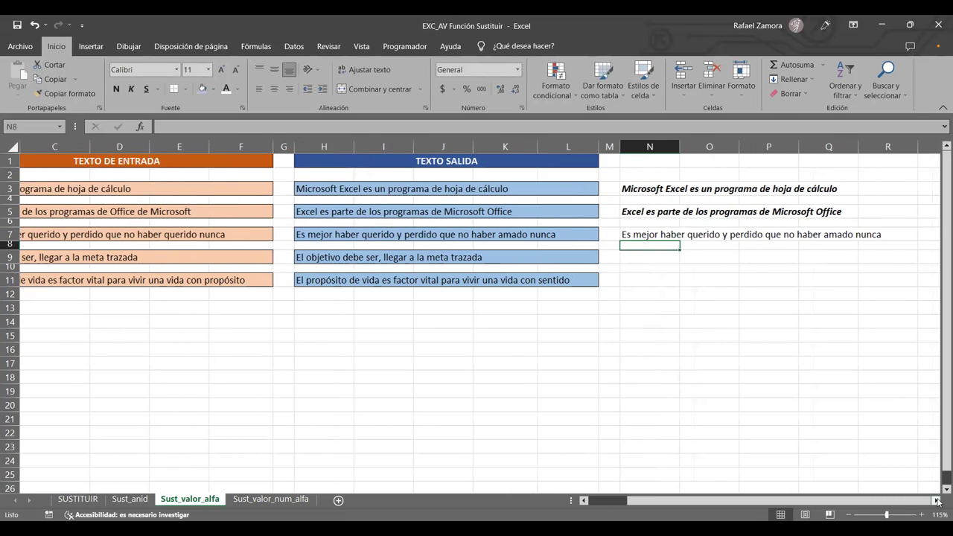
click(642, 237)
key(ctrl+n)
key(ctrl+k)
click(696, 335)
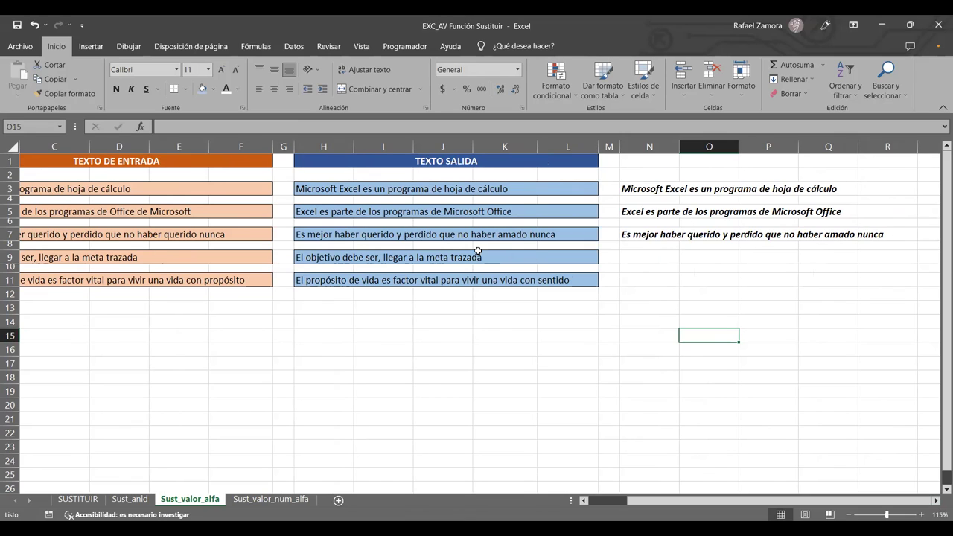
- Walk through N7's arguments: B7, "querido", "amado" and occurrence 2, without changes
click(655, 235)
double_click(655, 236)
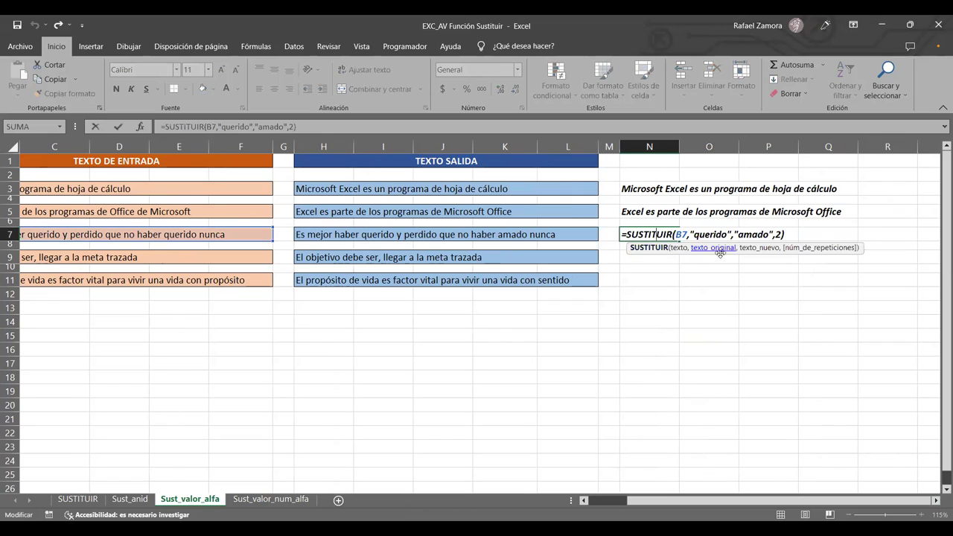
click(787, 233)
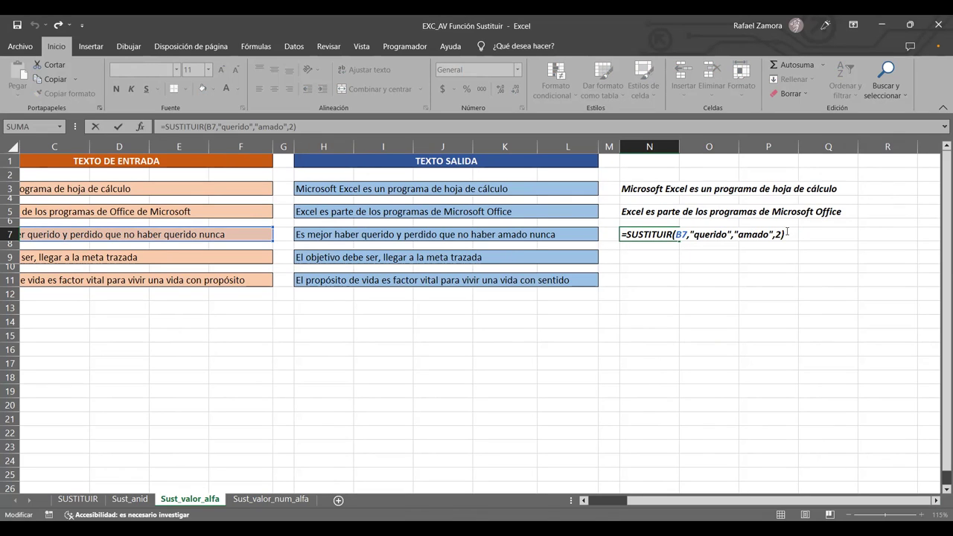
click(682, 235)
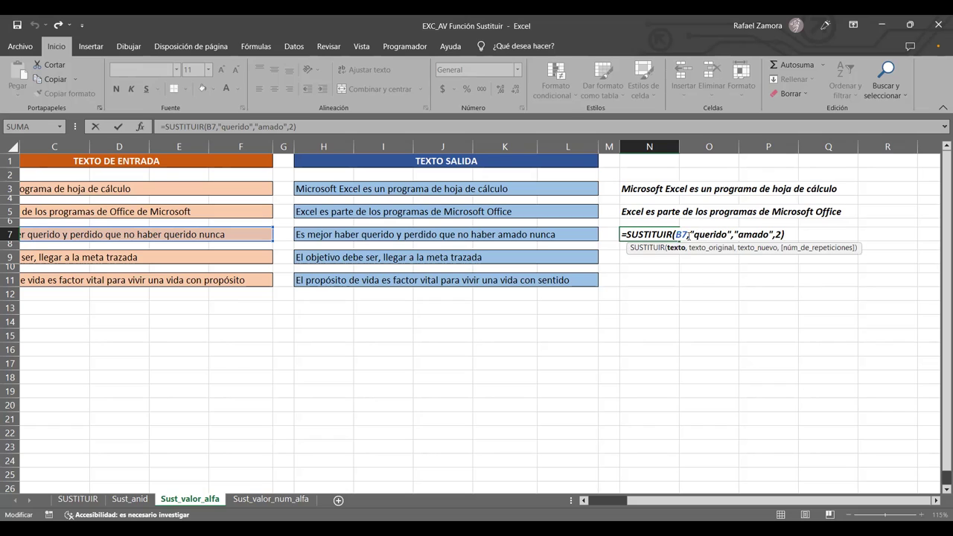
click(707, 235)
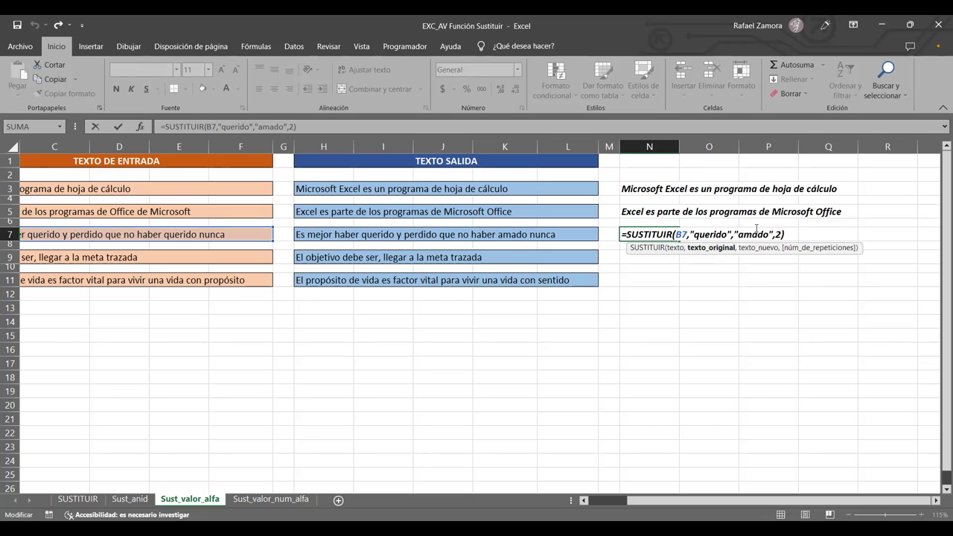
click(756, 236)
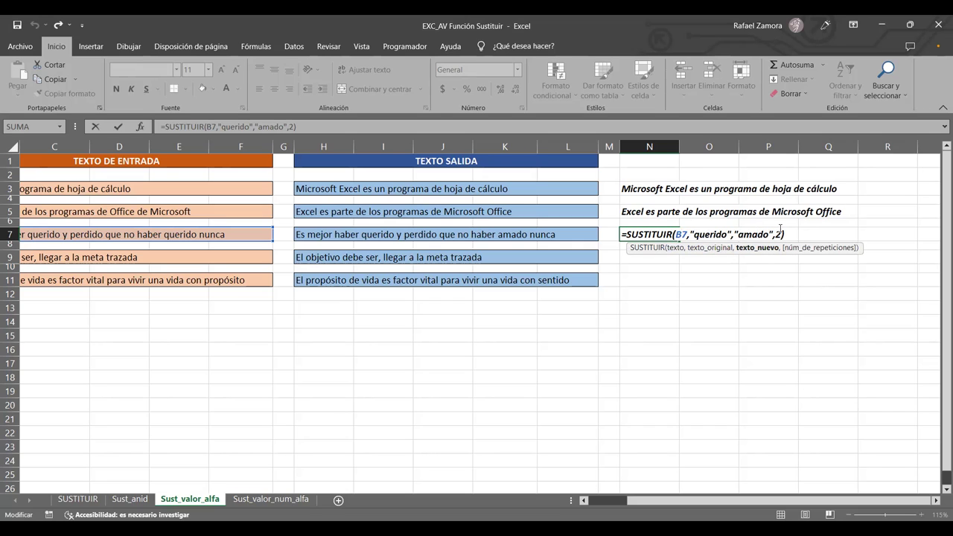
click(776, 235)
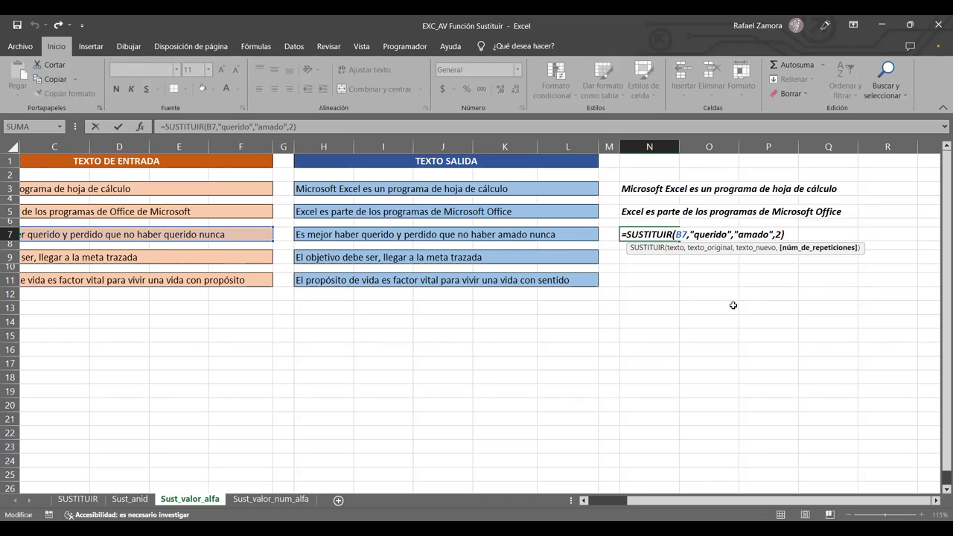
key(Return)
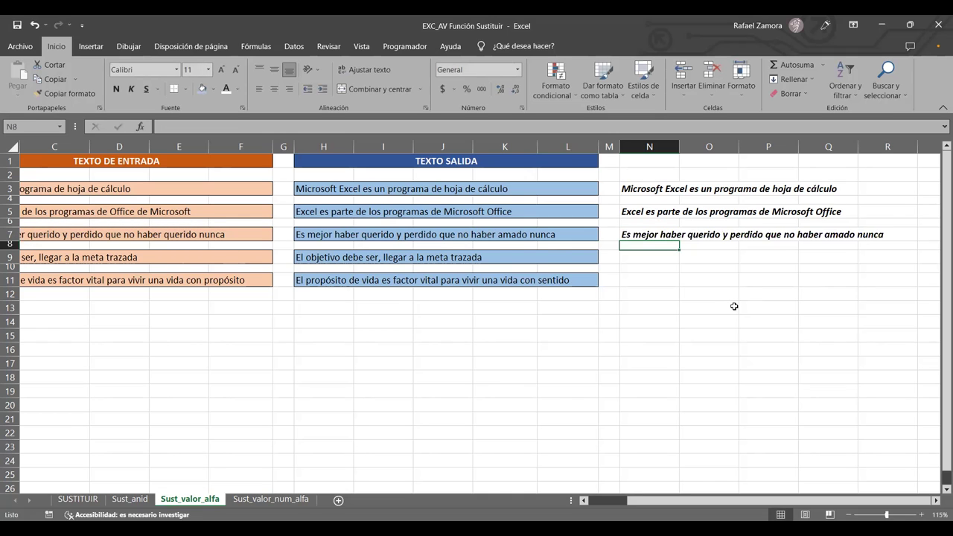
scroll(520, 392, left, 2)
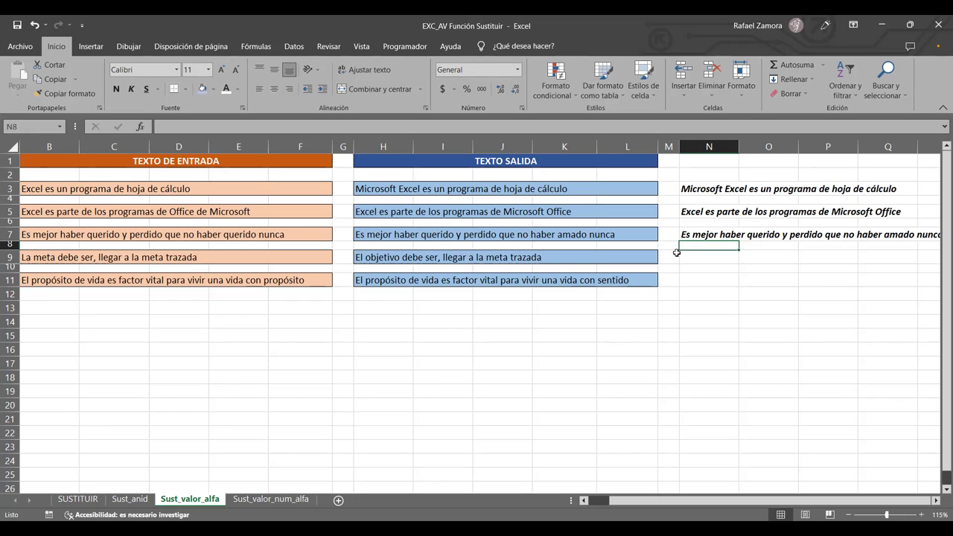
click(705, 234)
double_click(705, 234)
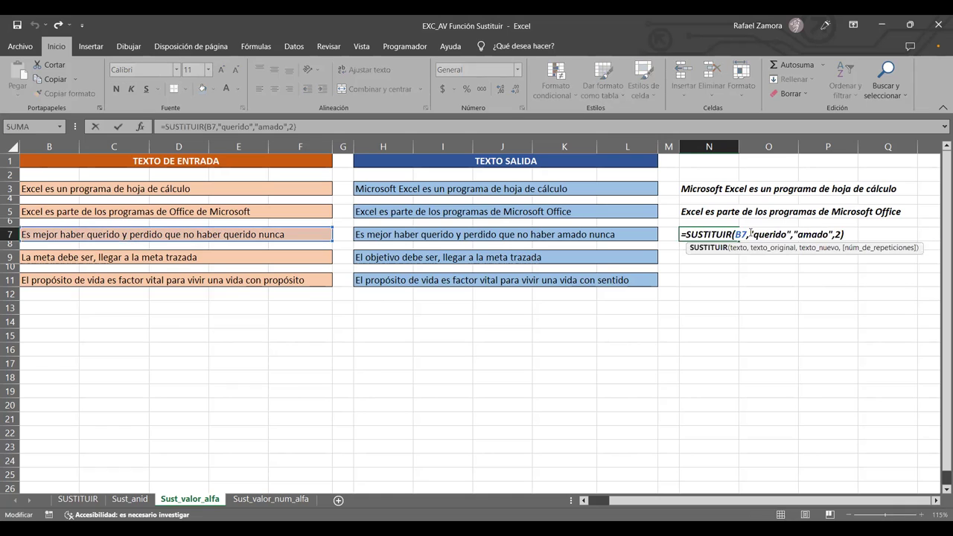
click(837, 232)
key(Return)
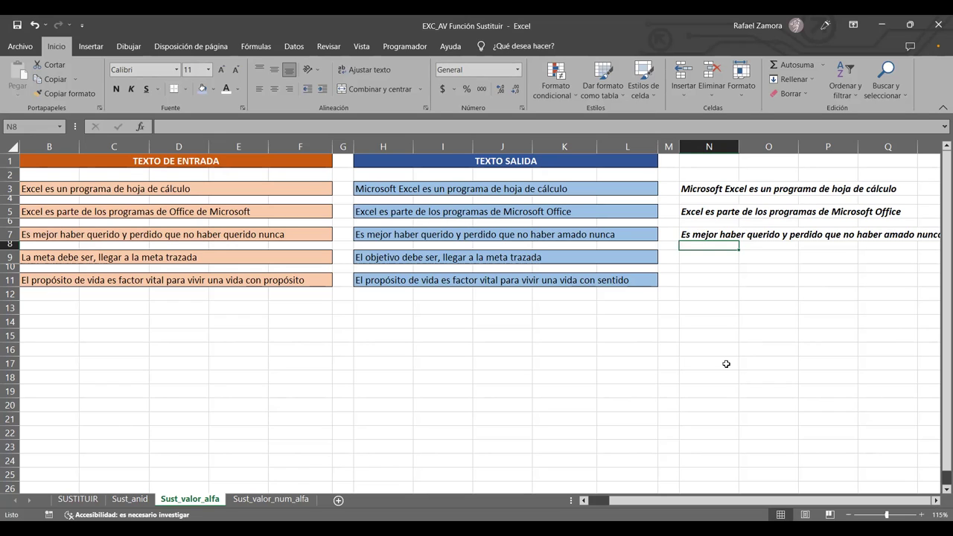
click(698, 259)
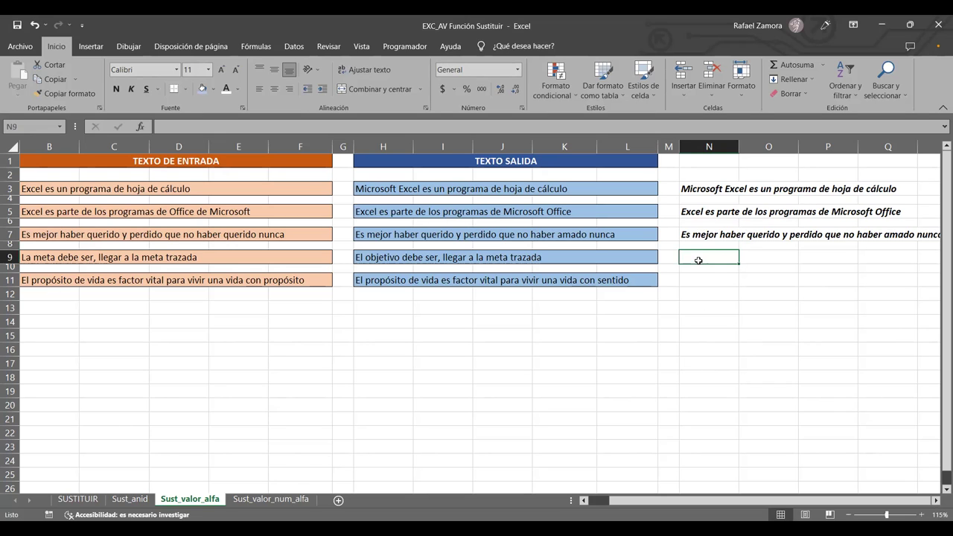
click(708, 278)
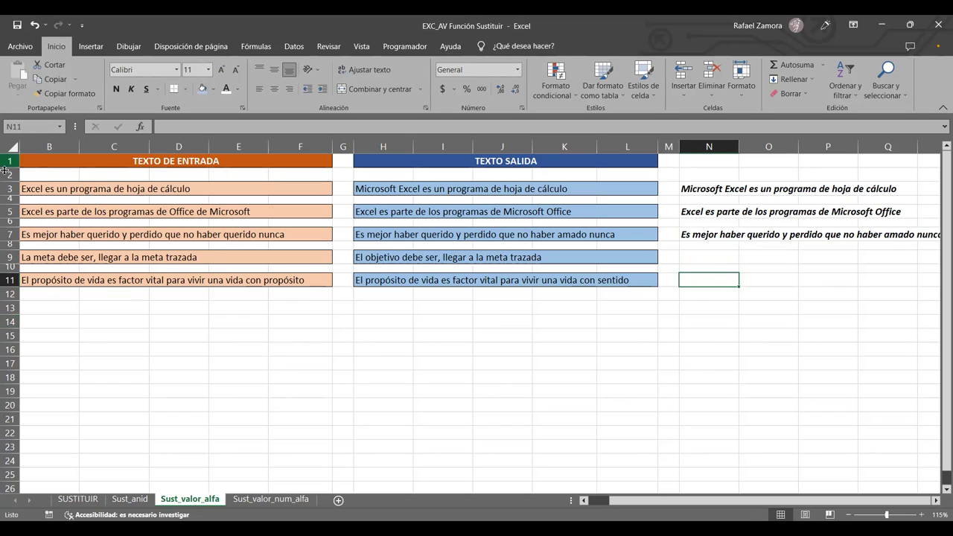
click(222, 281)
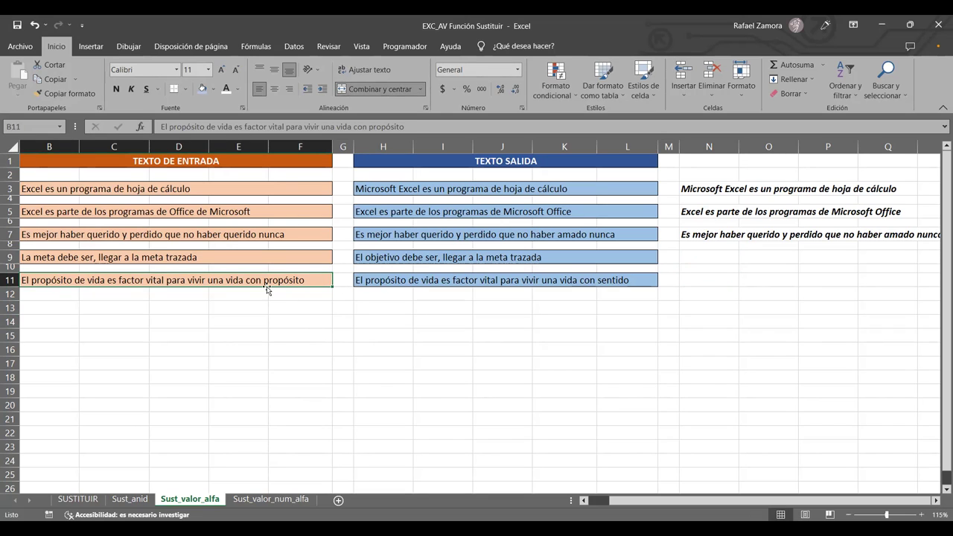
click(636, 280)
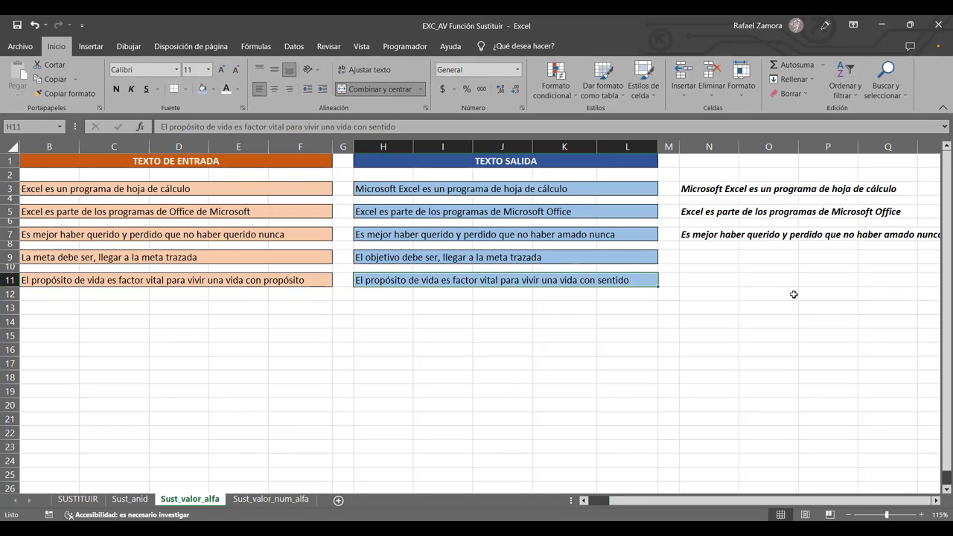
click(747, 245)
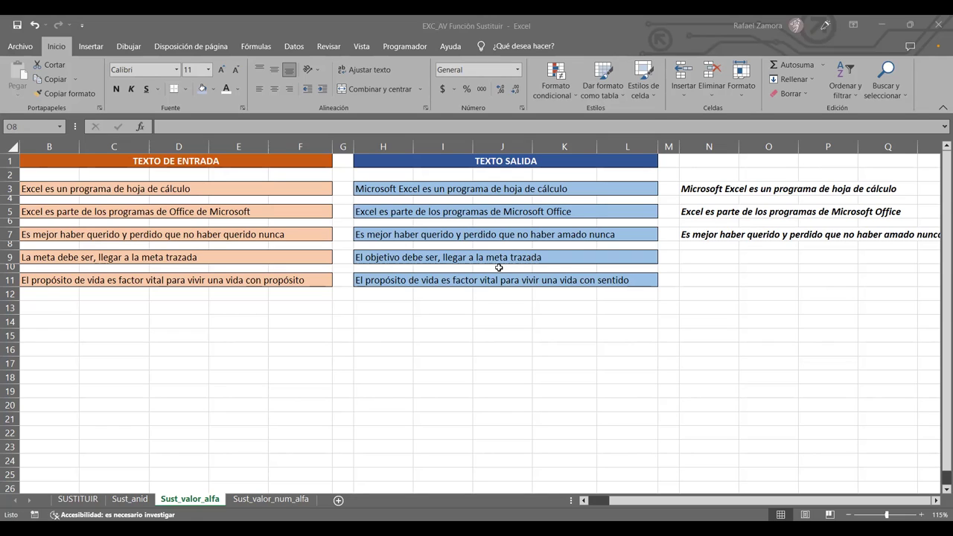
key(F2)
key(Escape)
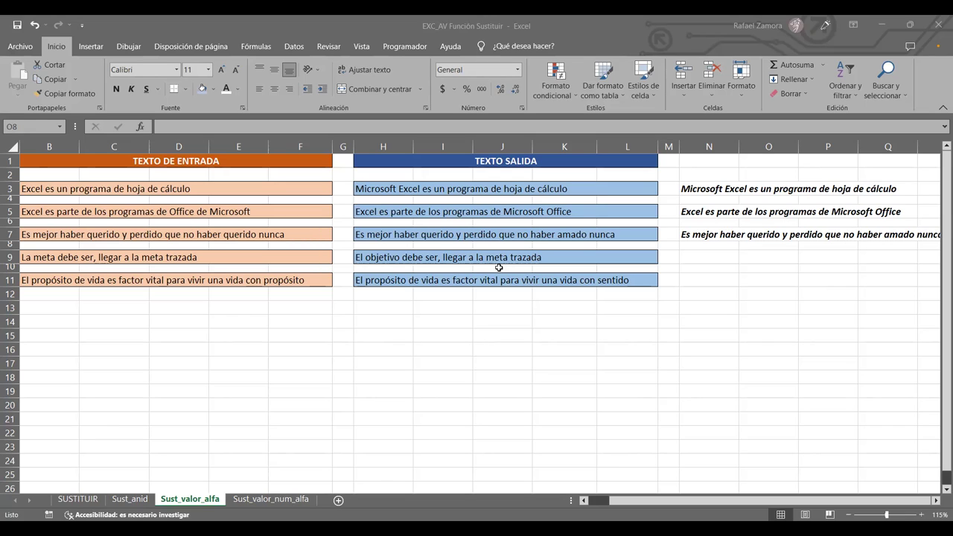
click(681, 319)
click(702, 258)
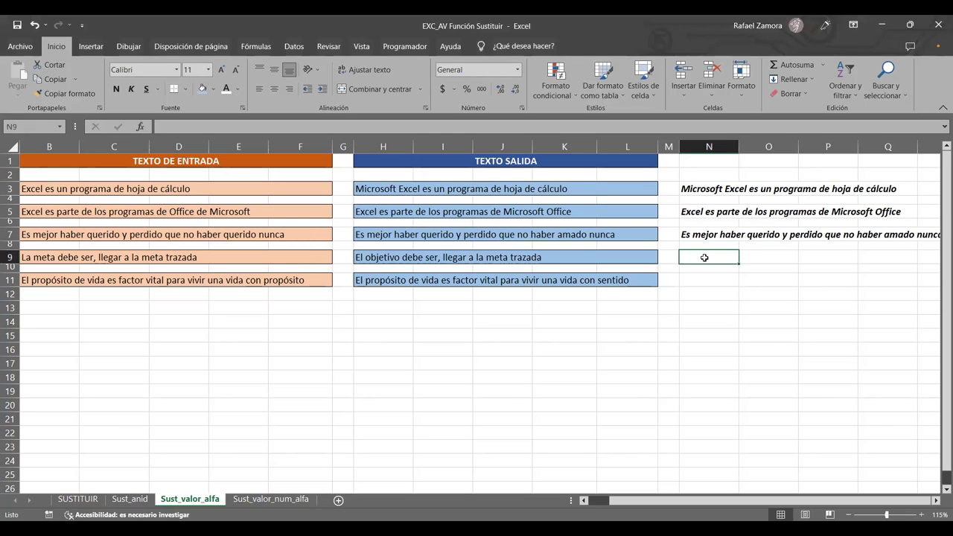
text(=)
key(Escape)
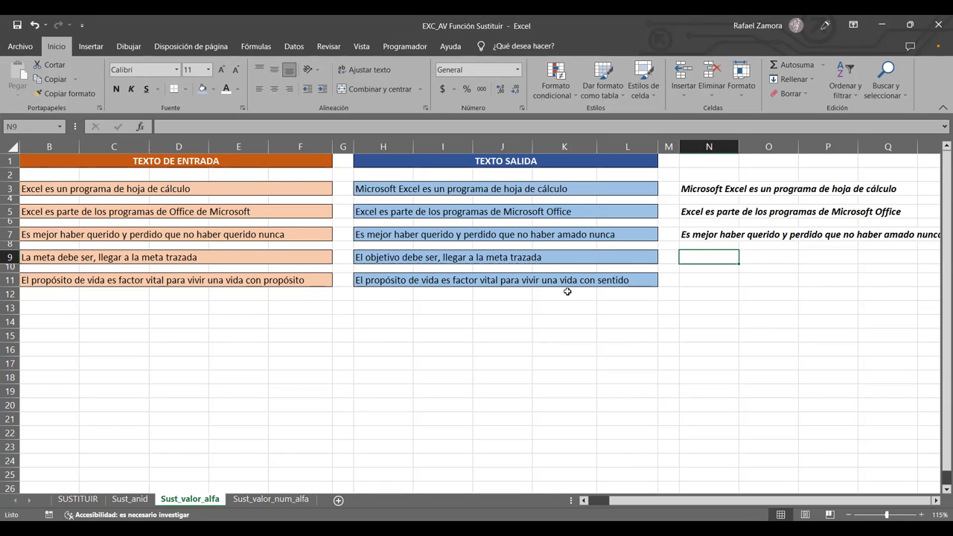
click(638, 320)
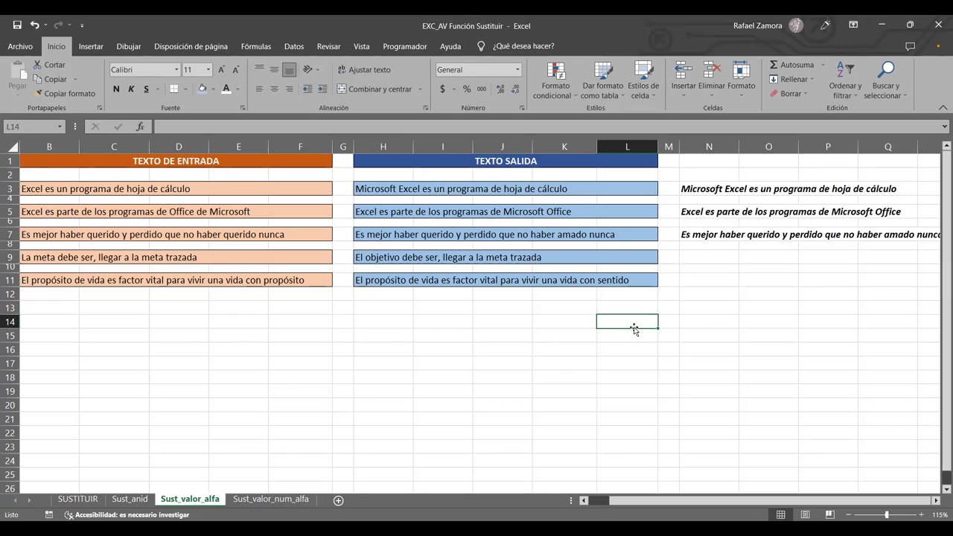
click(668, 300)
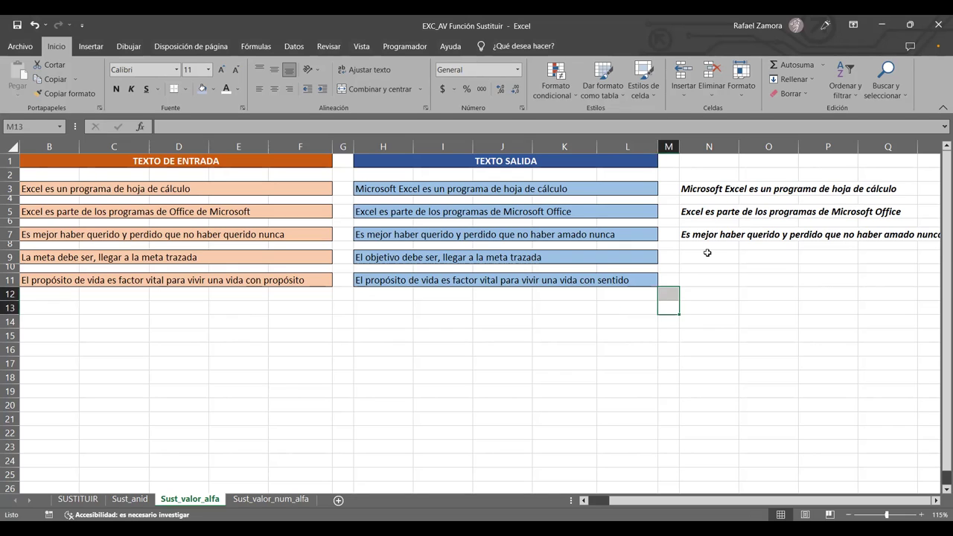
click(682, 258)
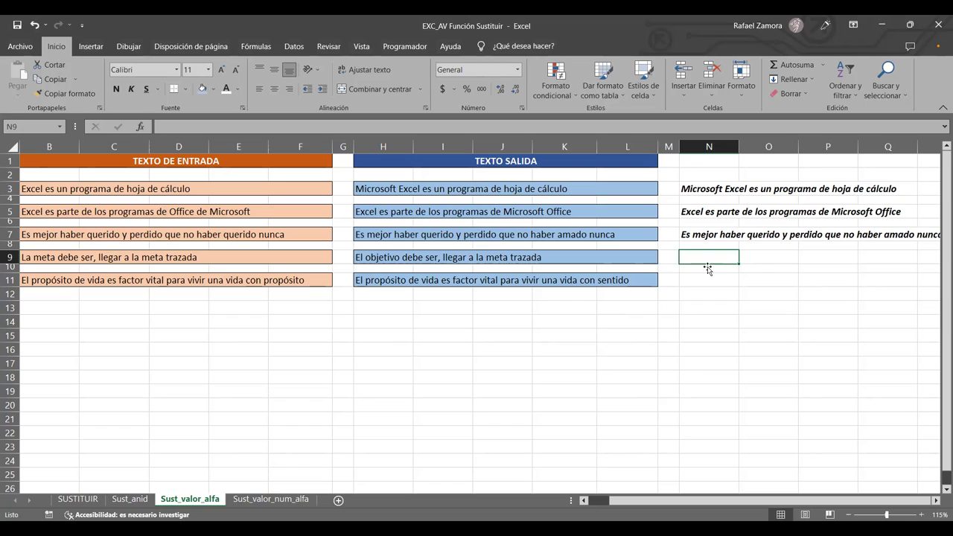
click(700, 278)
click(701, 253)
click(696, 277)
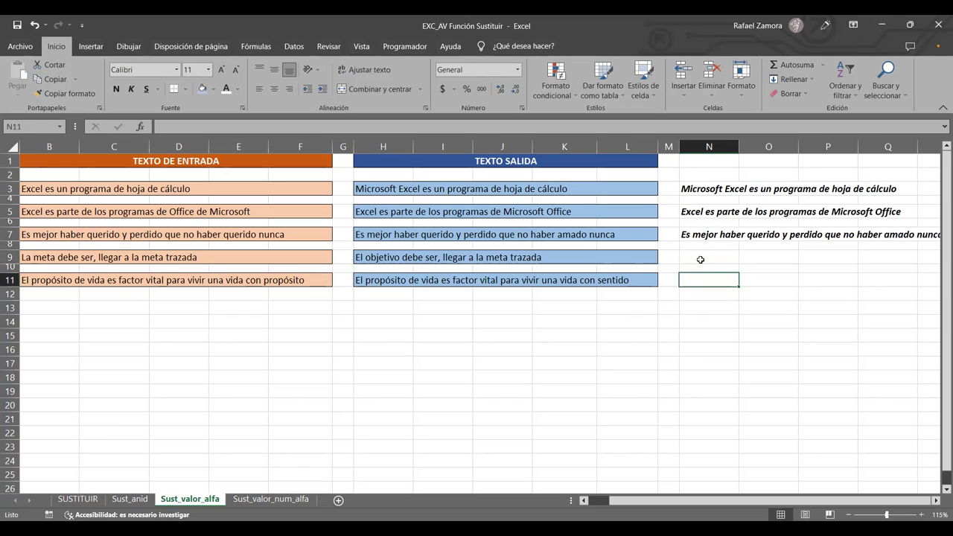
click(707, 257)
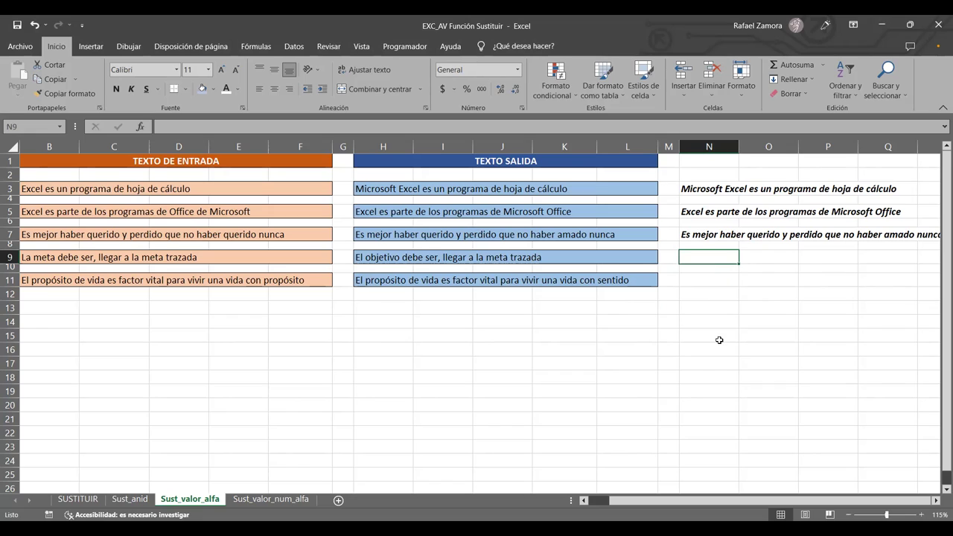
click(722, 283)
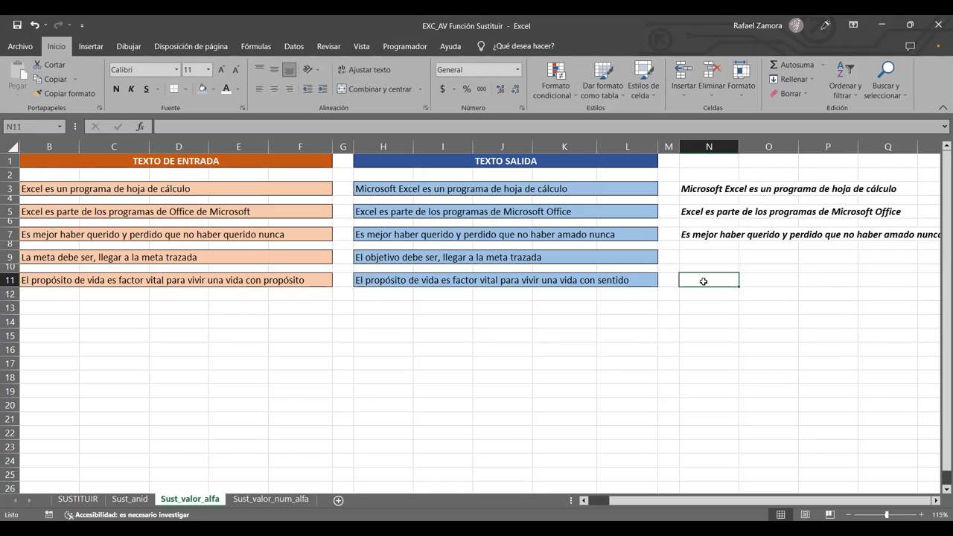
click(709, 260)
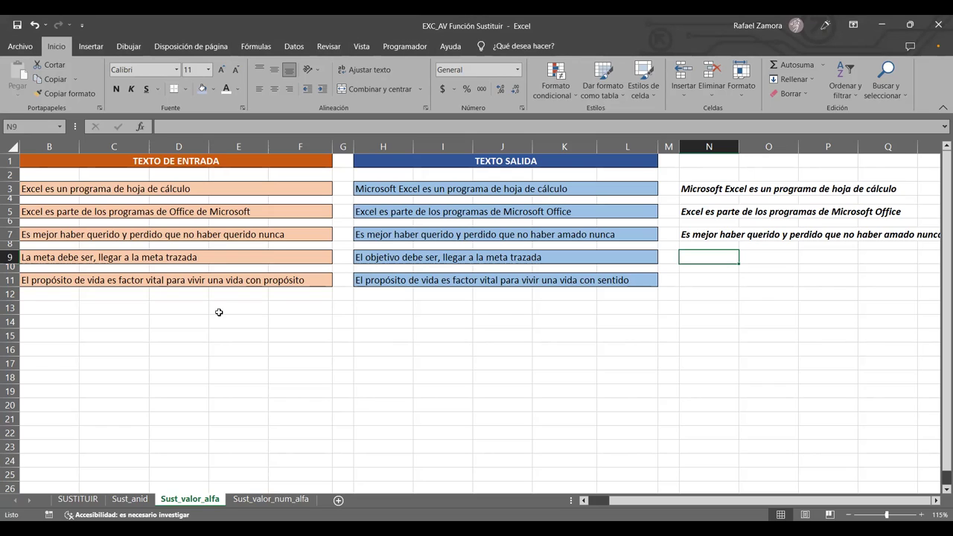
click(83, 256)
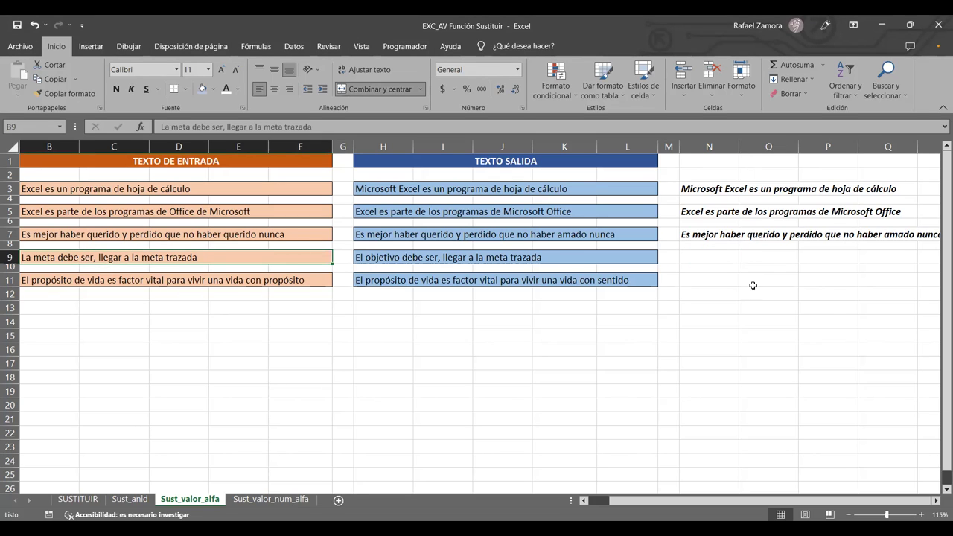
click(722, 256)
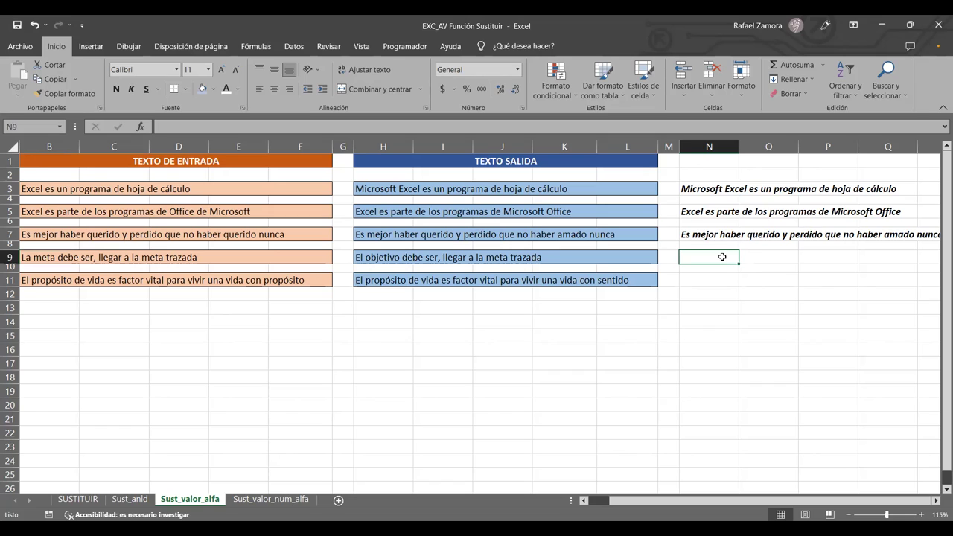
click(721, 280)
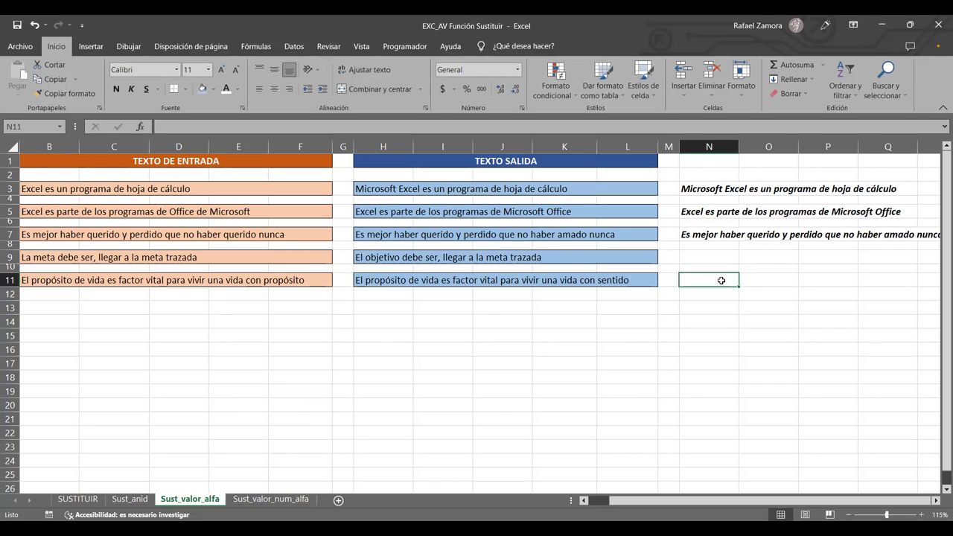
click(728, 257)
click(708, 288)
- Switch to the Sust_valor_num_alfa sheet and check the input and output examples
click(283, 498)
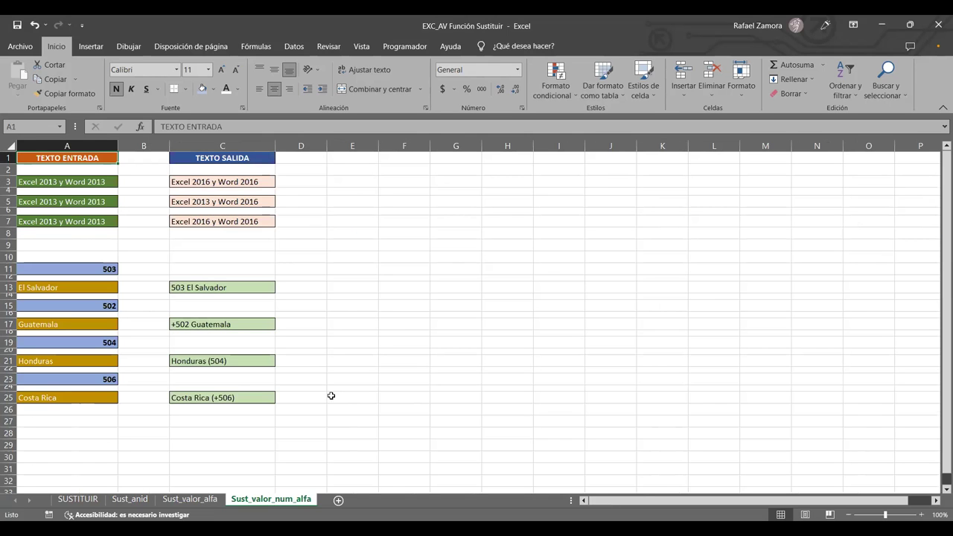
click(96, 202)
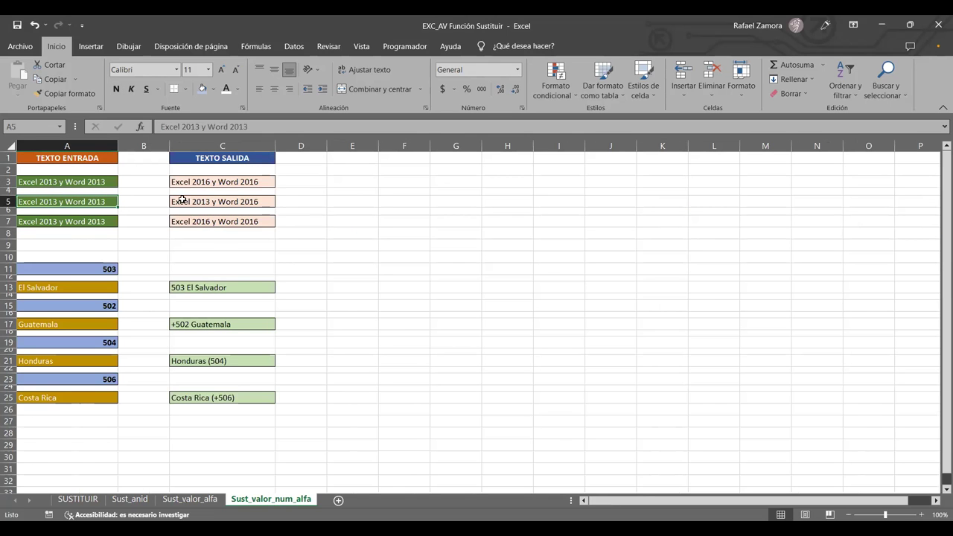
click(238, 176)
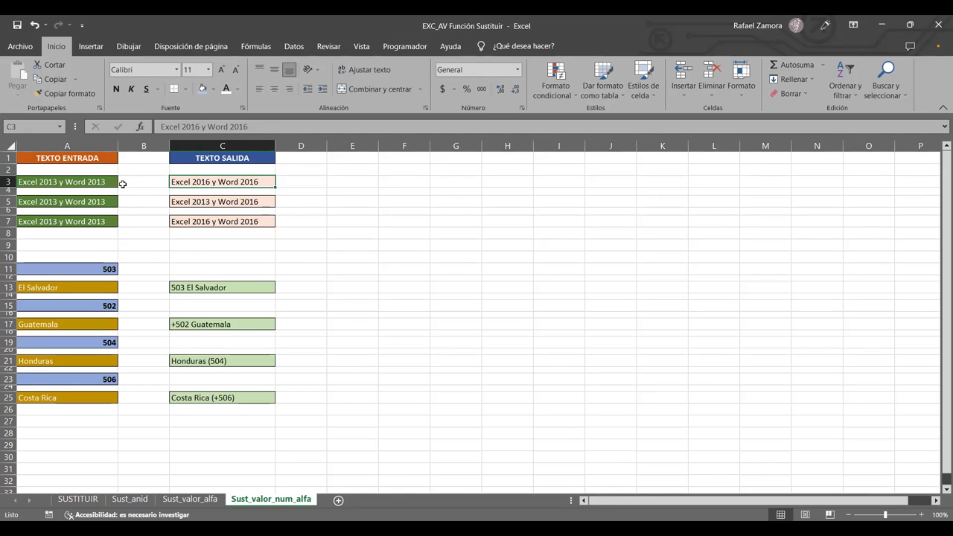
click(85, 185)
click(206, 183)
- Inspect the 503 code in A11, El Salvador in A13 and target C13, then select E13
click(196, 287)
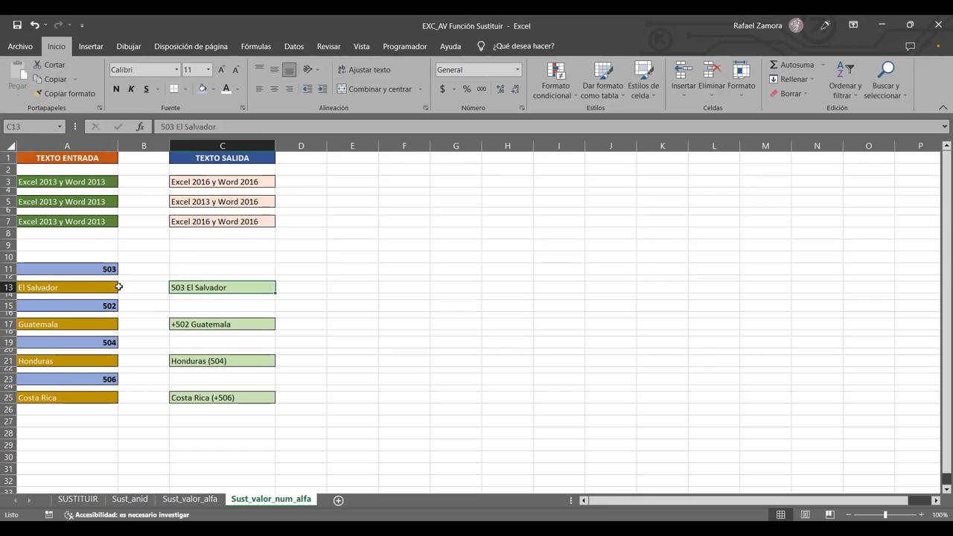
key(Left)
key(Left)
click(105, 267)
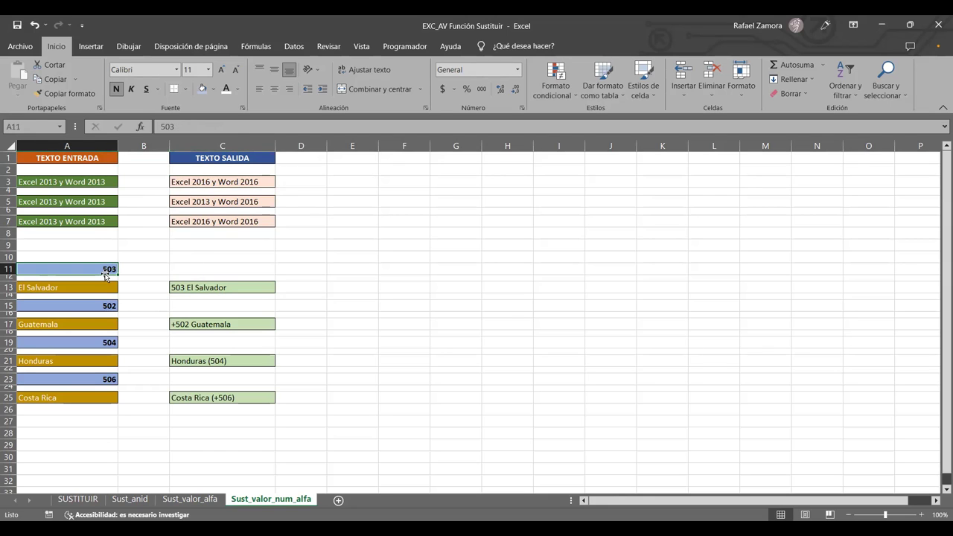
key(Down)
key(Down)
key(Down)
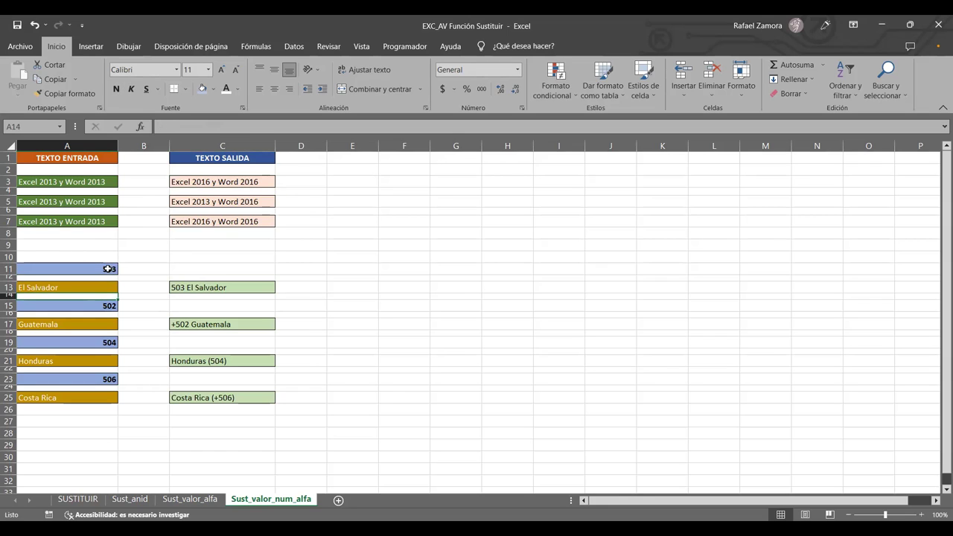
click(107, 270)
click(88, 290)
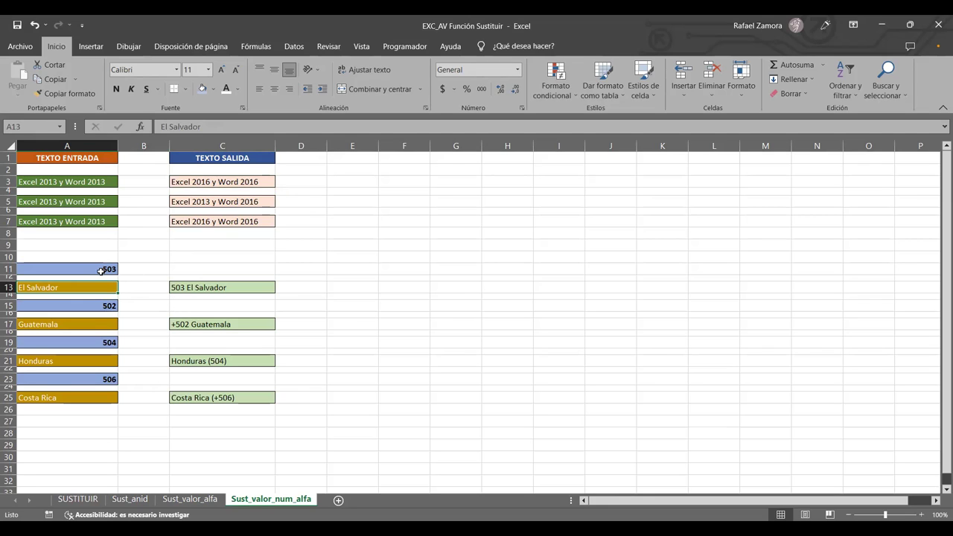
click(219, 288)
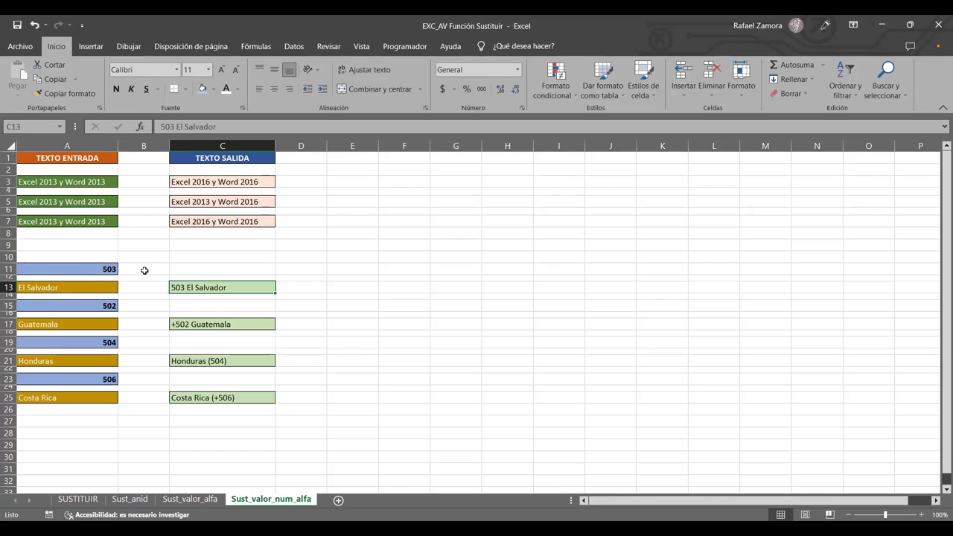
click(104, 269)
click(114, 285)
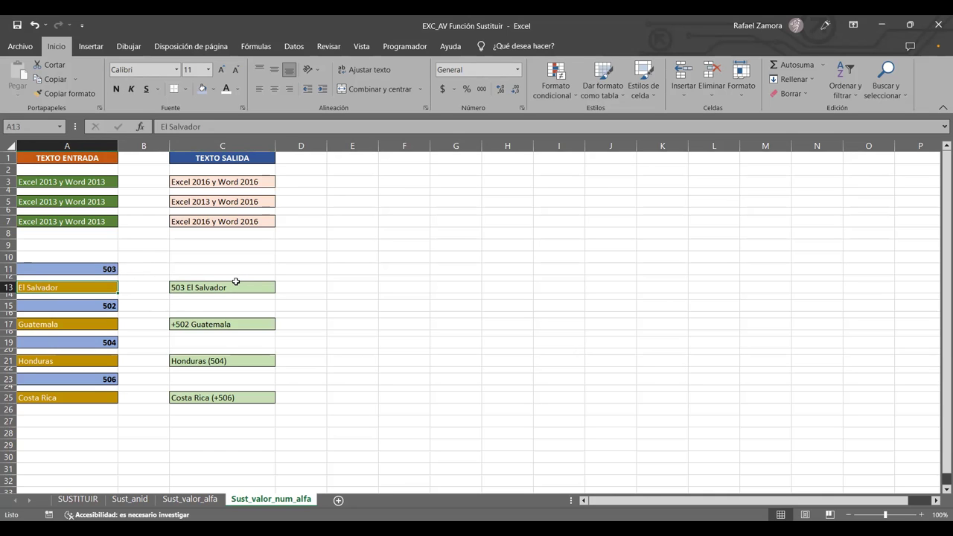
click(110, 269)
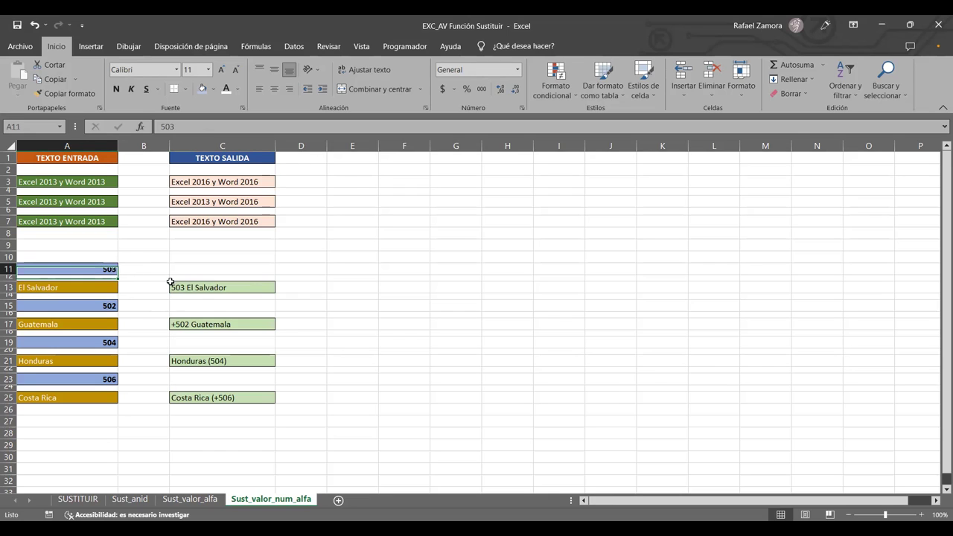
click(342, 291)
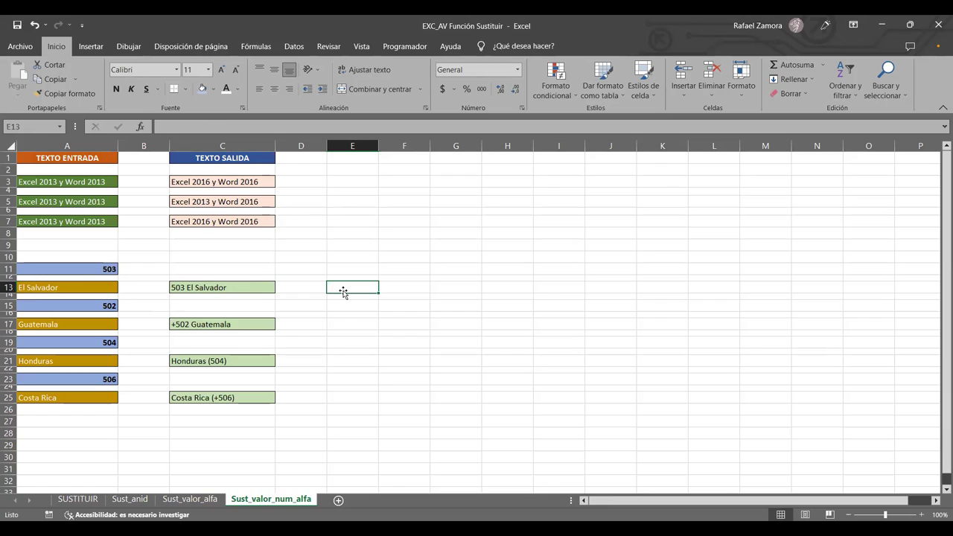
- Enter =CONCAT(A11," ",A13) in E13 to show 503 El Salvador
text(=)
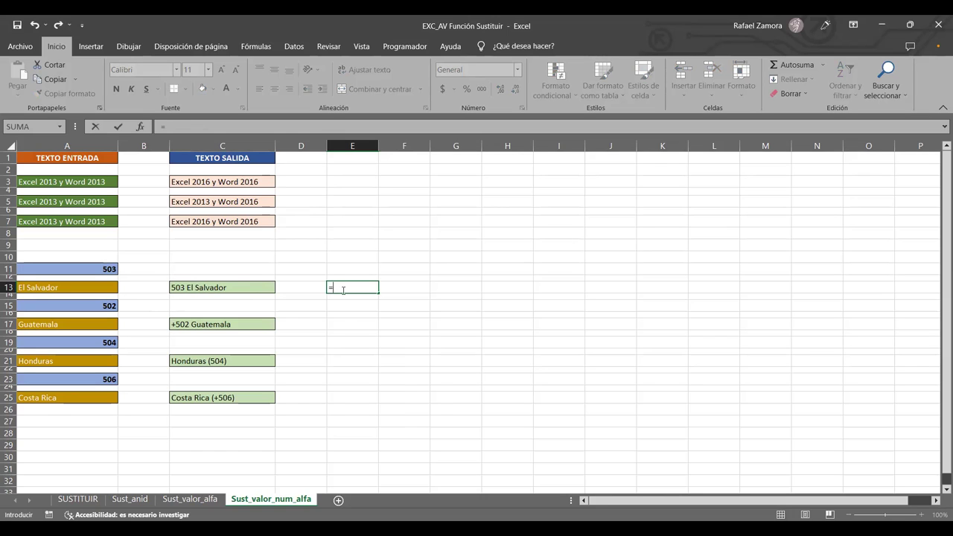
text(con)
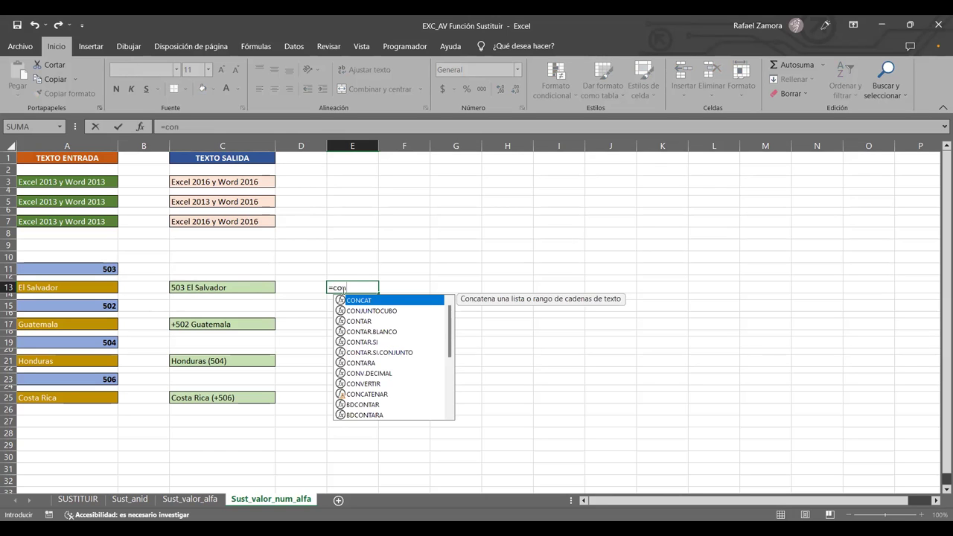
key(Tab)
click(88, 267)
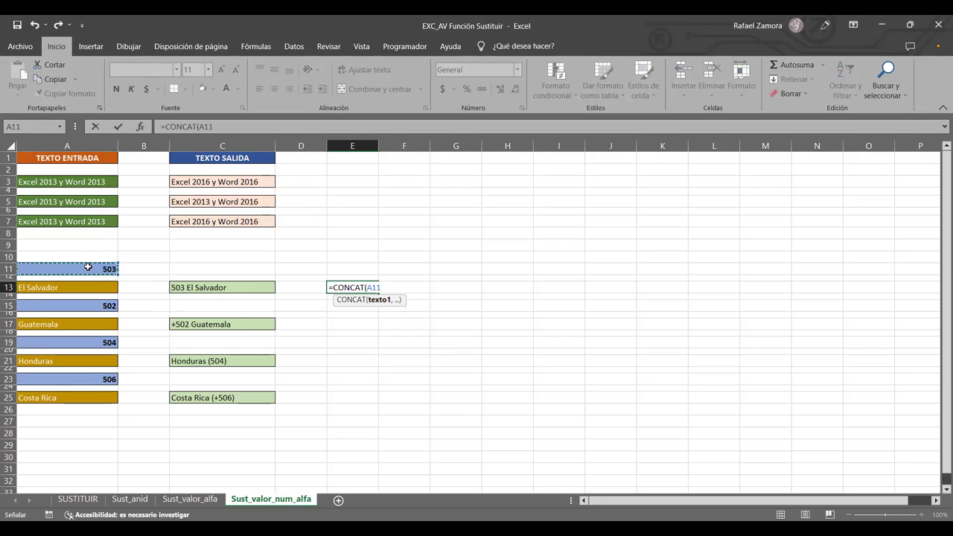
text(," ")
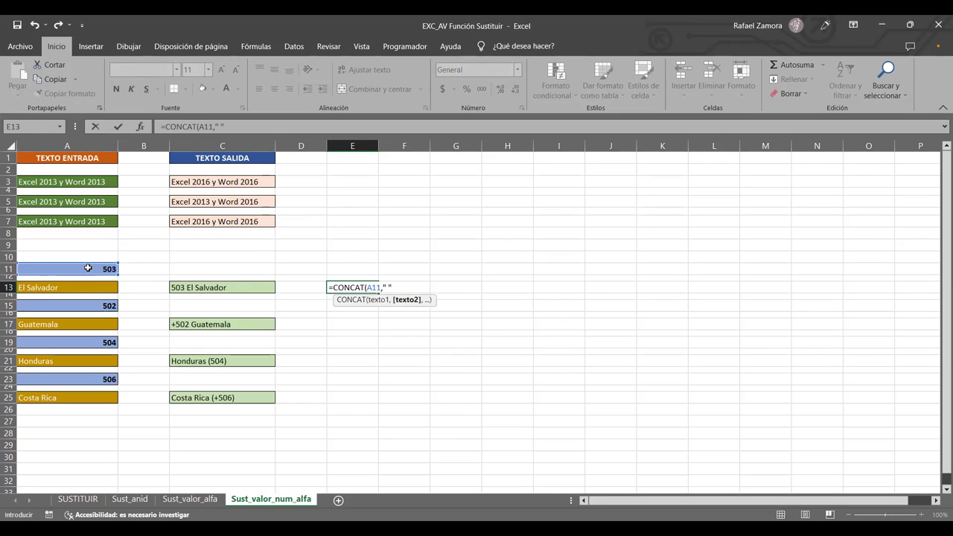
text(,)
click(96, 288)
text())
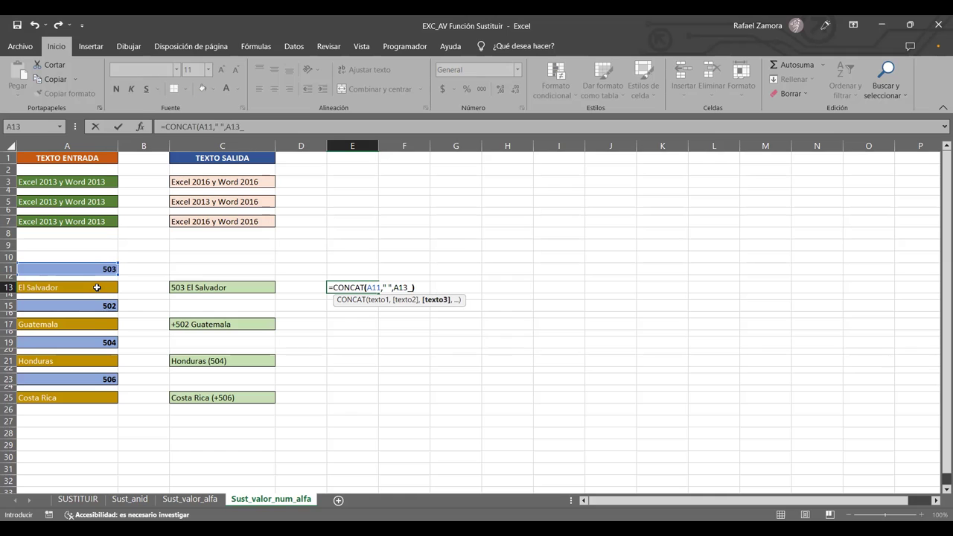
key(BackSpace)
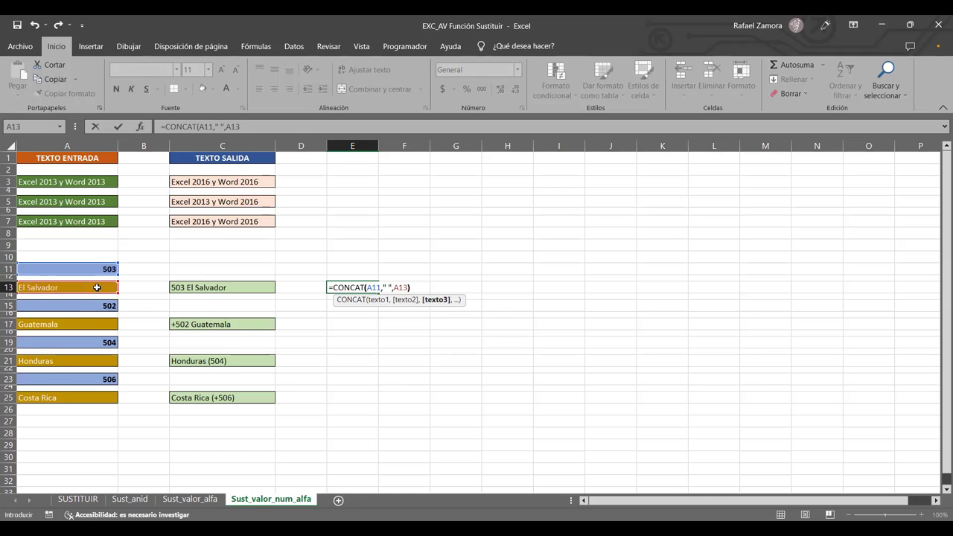
key(Return)
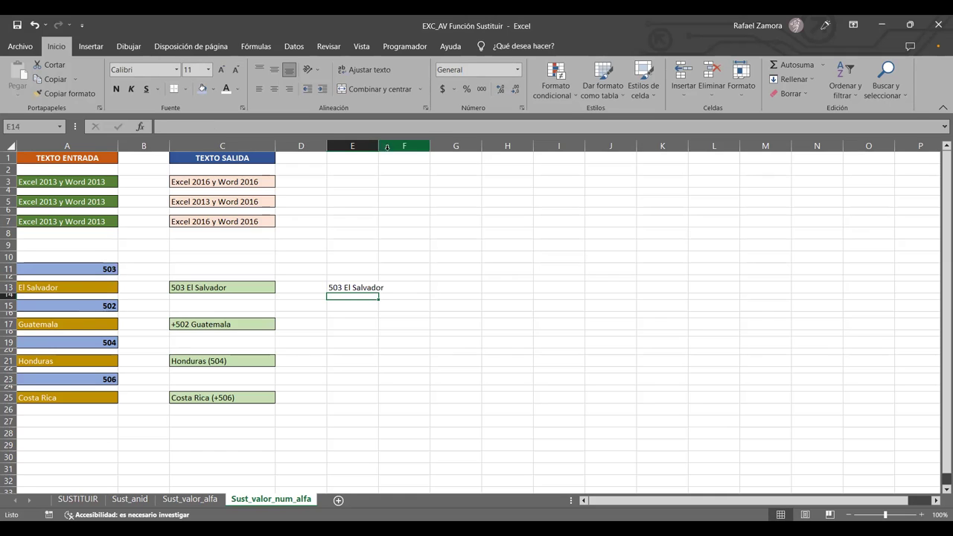
- Enter =CONCATENAR(A15," ",A17) in E17, then reopen it for editing
click(348, 324)
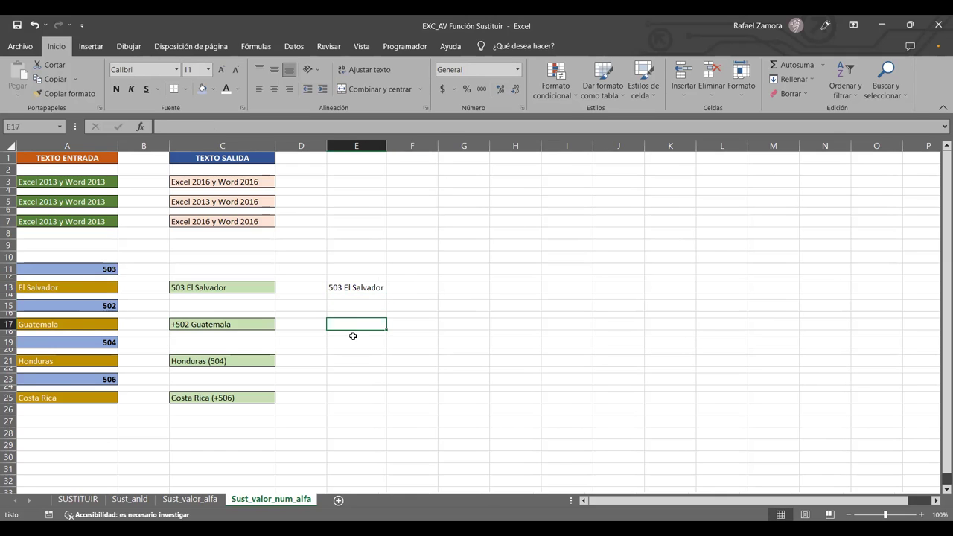
text(=)
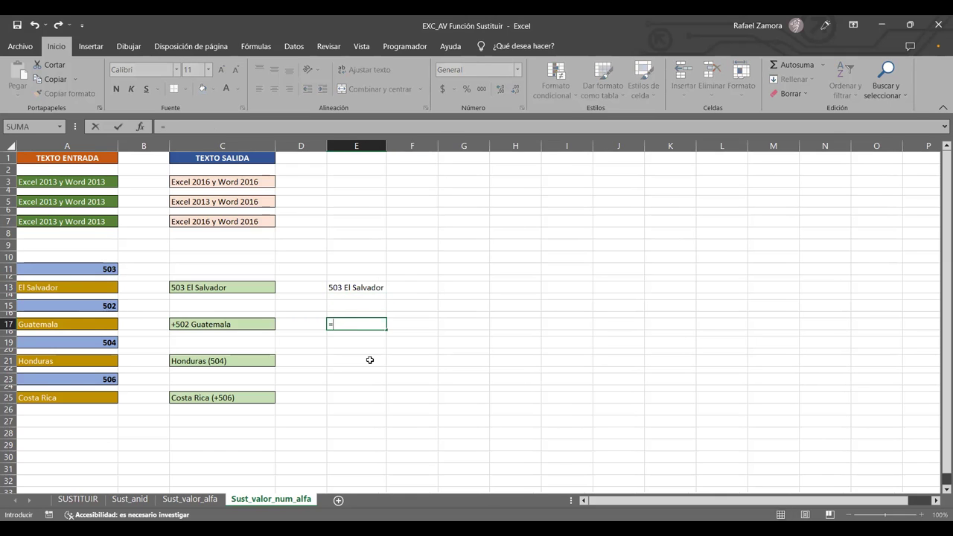
text(conca)
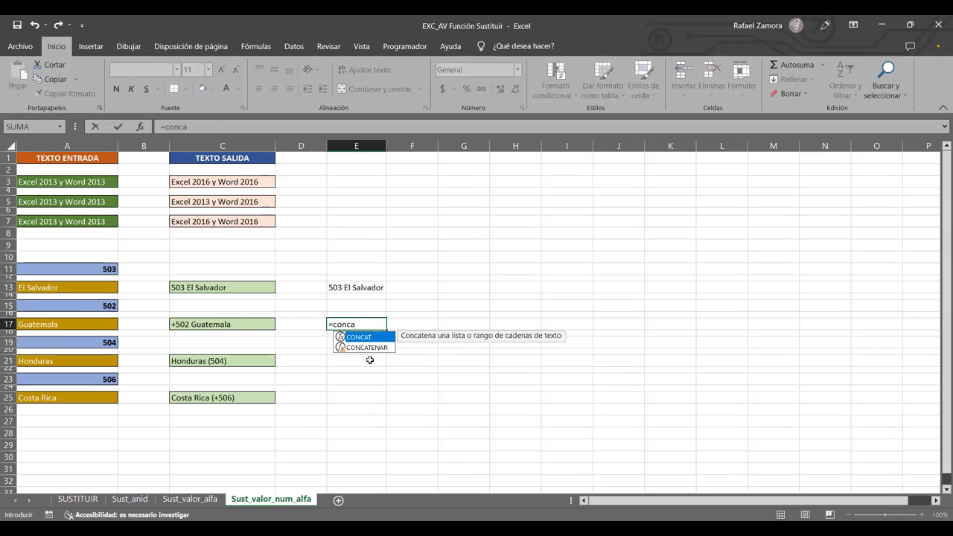
key(Down)
key(Tab)
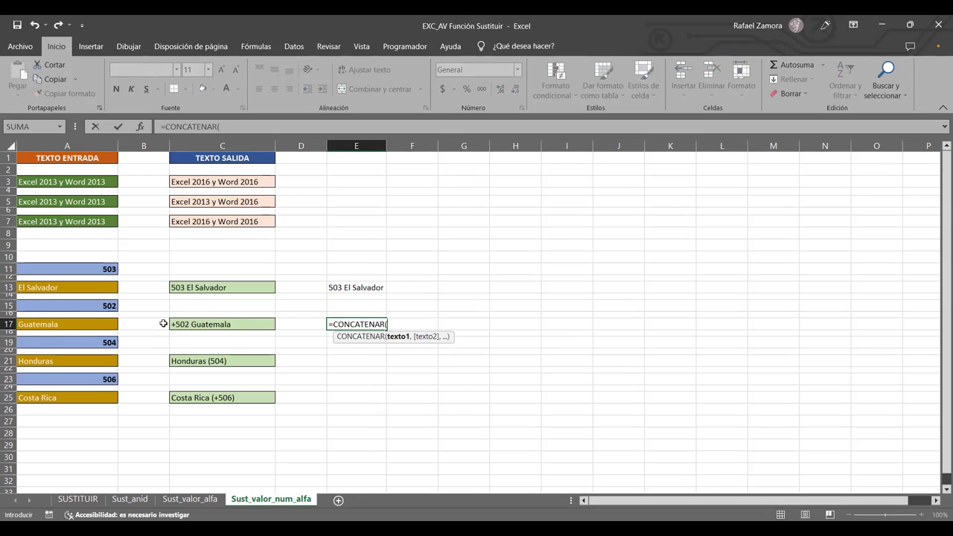
click(109, 306)
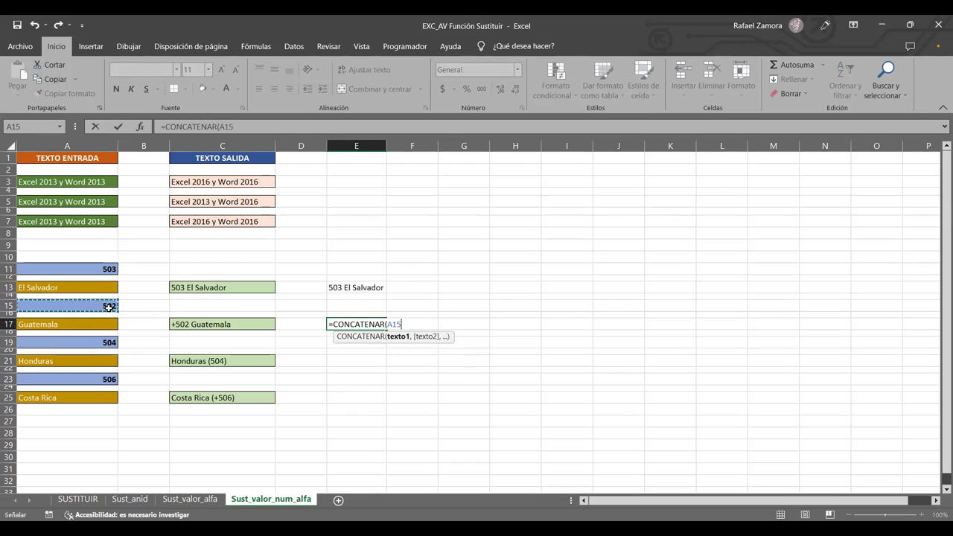
text(,)
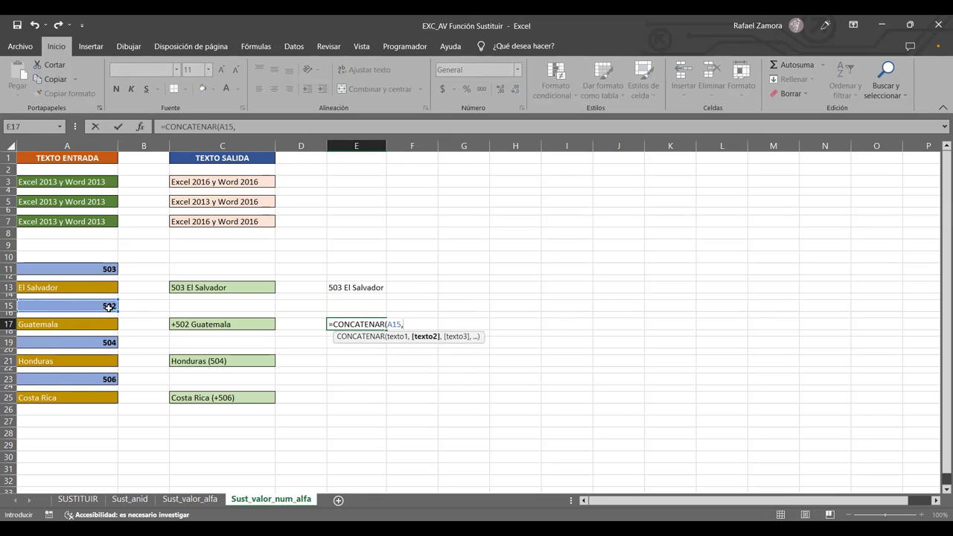
text(" ")
text(,)
click(66, 326)
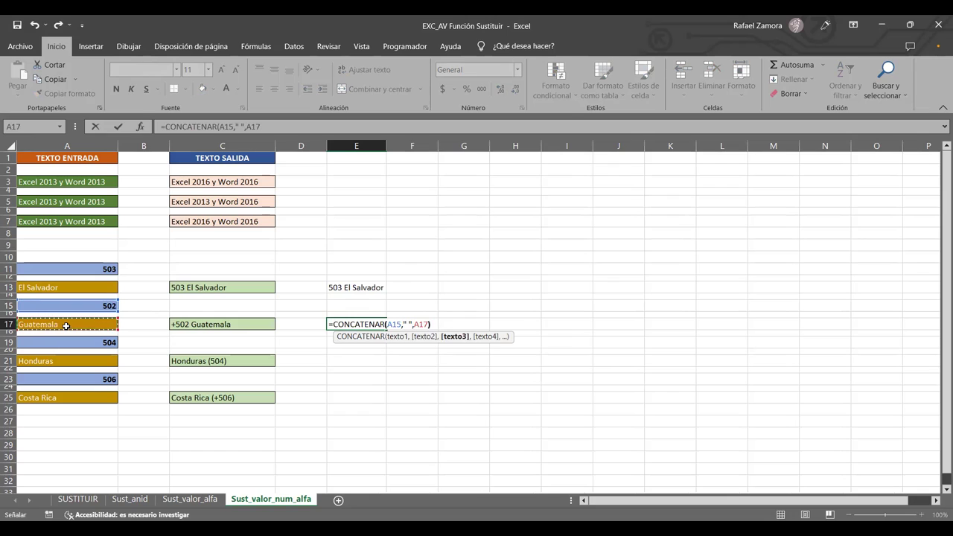
key(Return)
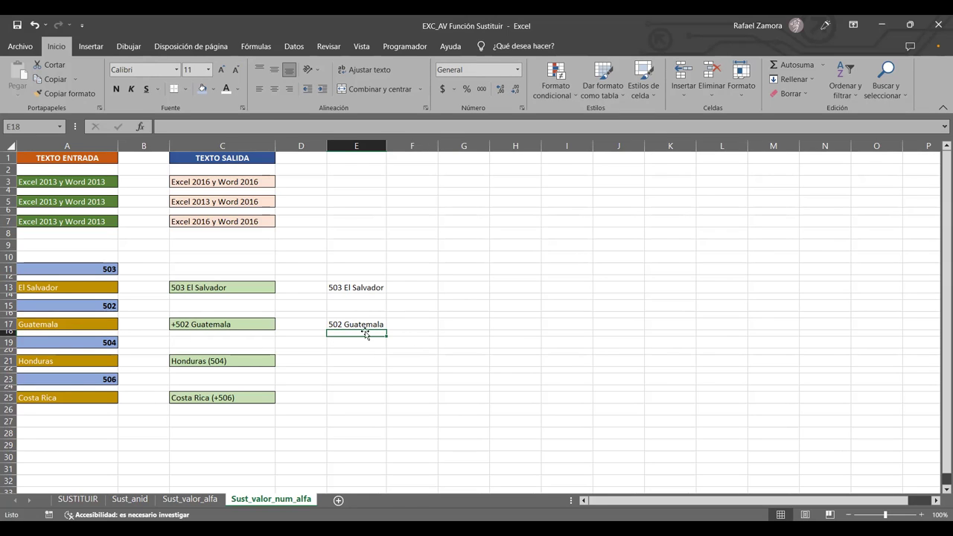
click(365, 323)
key(F2)
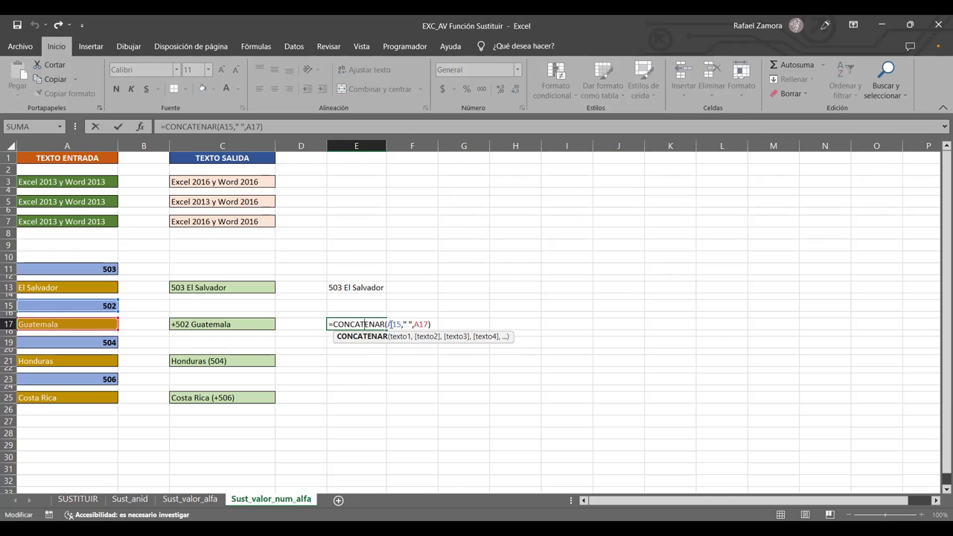
- Wrap A15 in E17's formula as SUSTITUIR(A15,A15,"+"&A15) to prefix a plus sign
drag(398, 324, 402, 324)
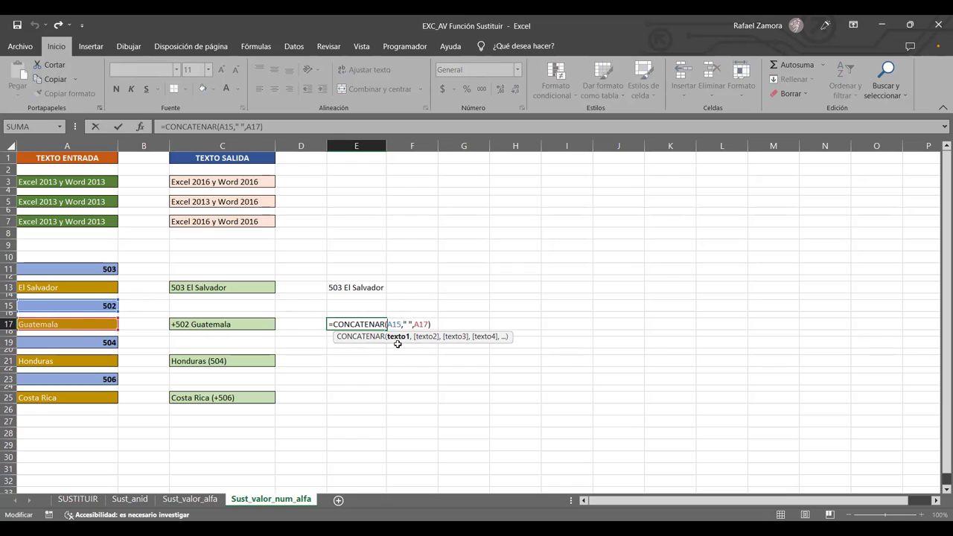
text(SUSTITUIR()
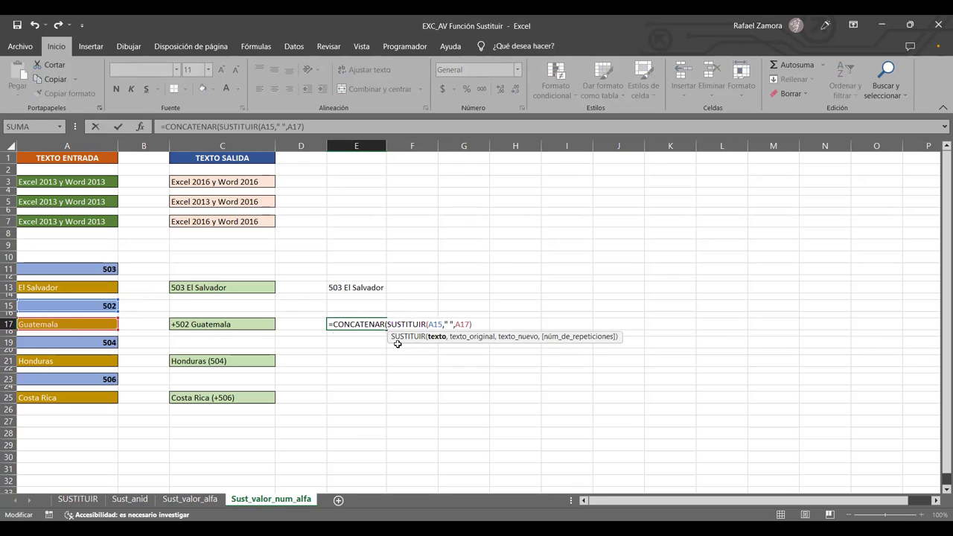
click(443, 325)
text(,)
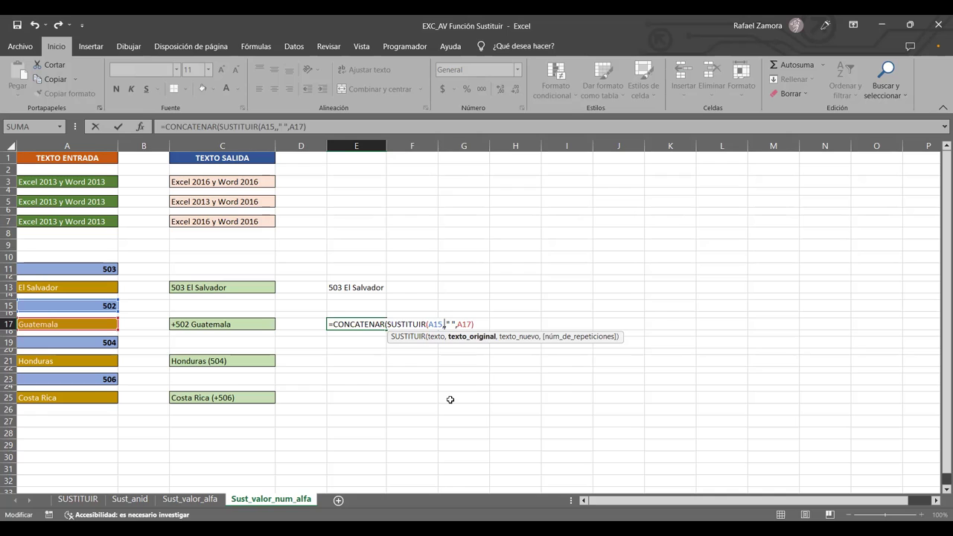
click(102, 306)
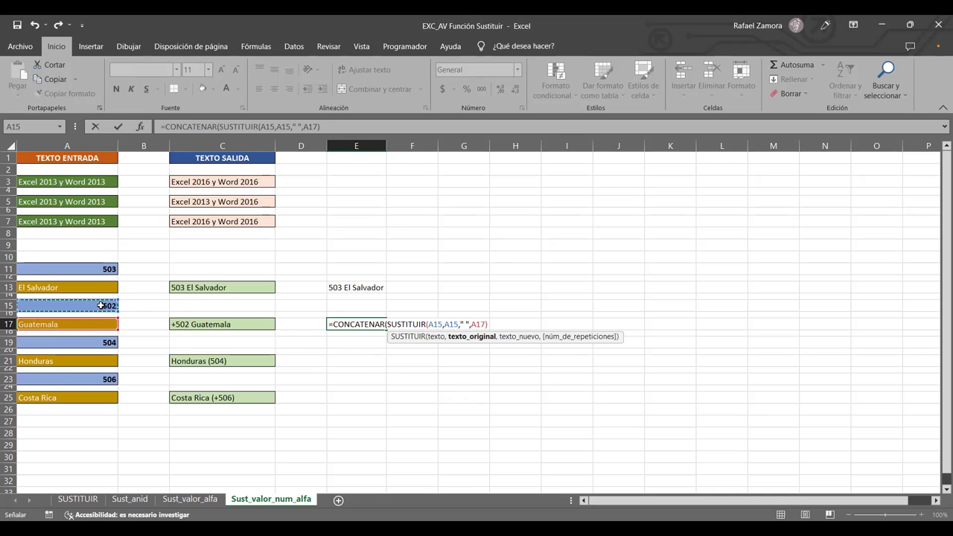
text(,)
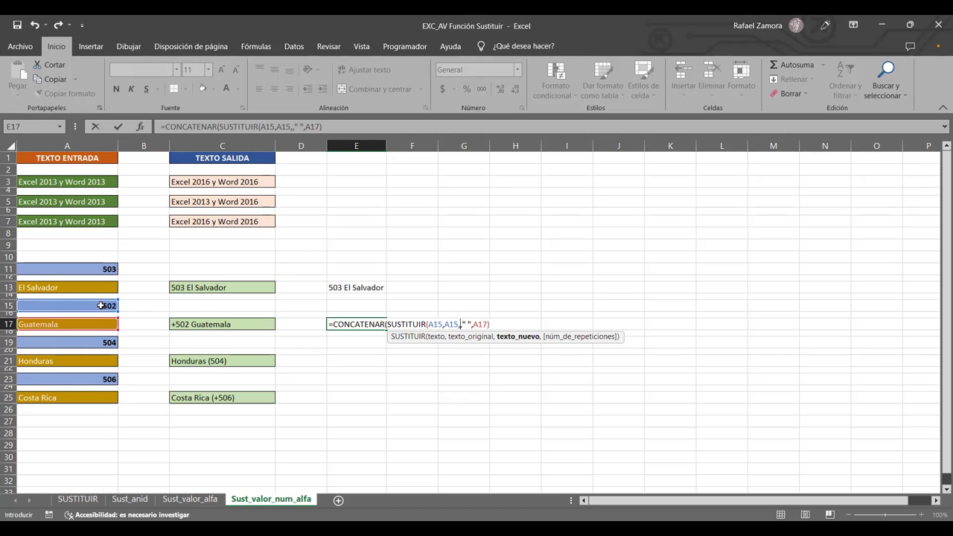
click(102, 306)
text(&)
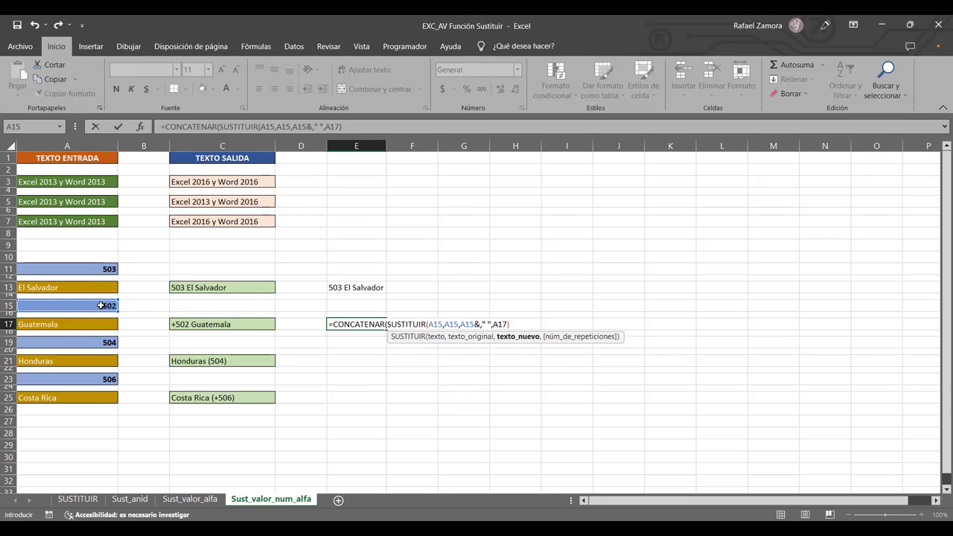
key(BackSpace)
click(461, 324)
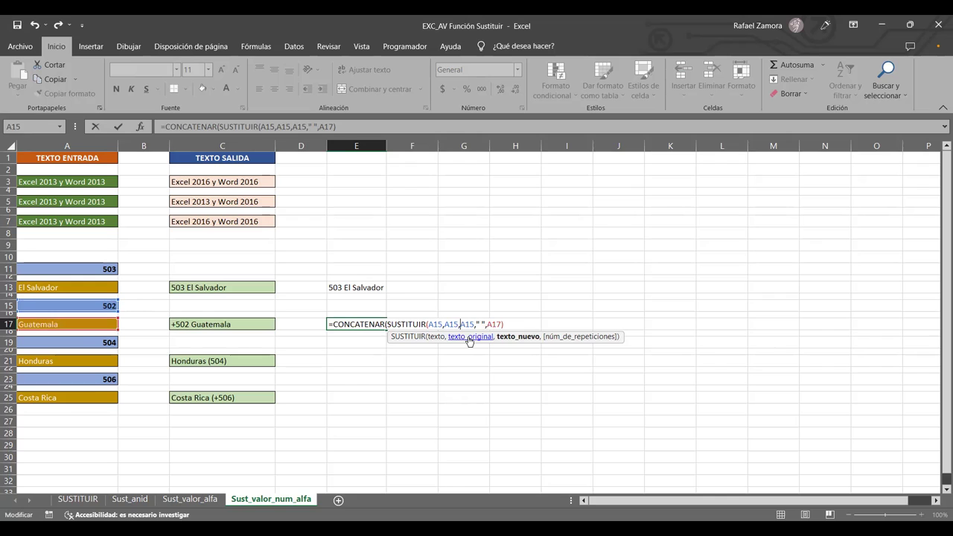
text(")
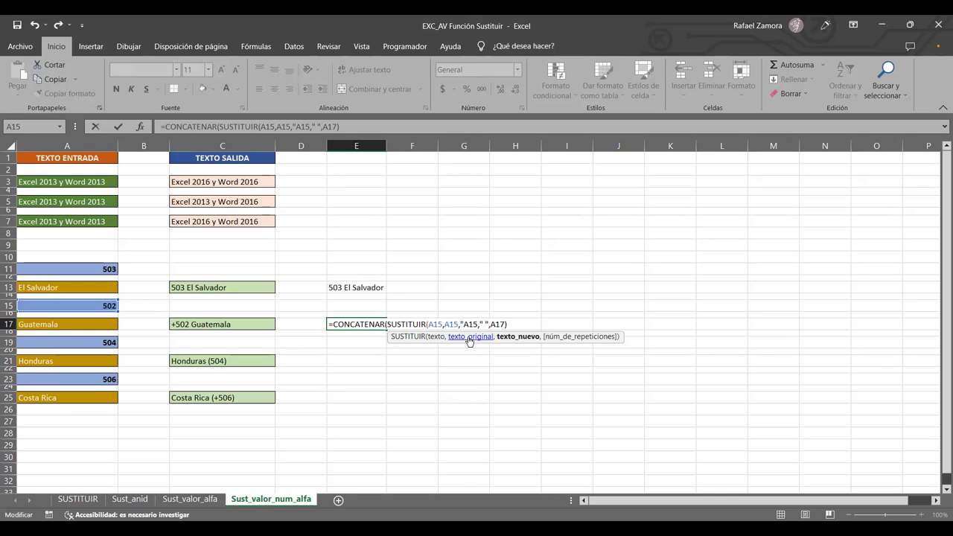
text(+)
text(")
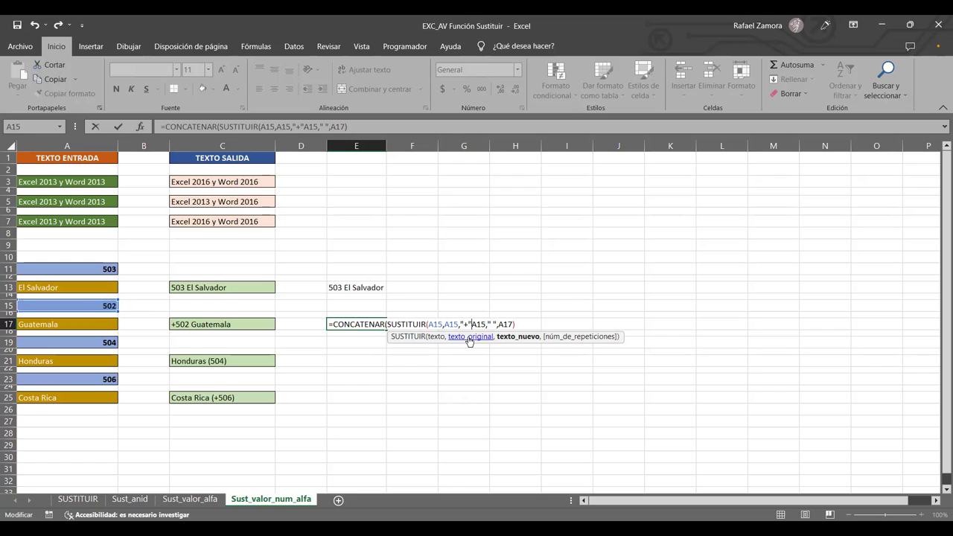
text(&)
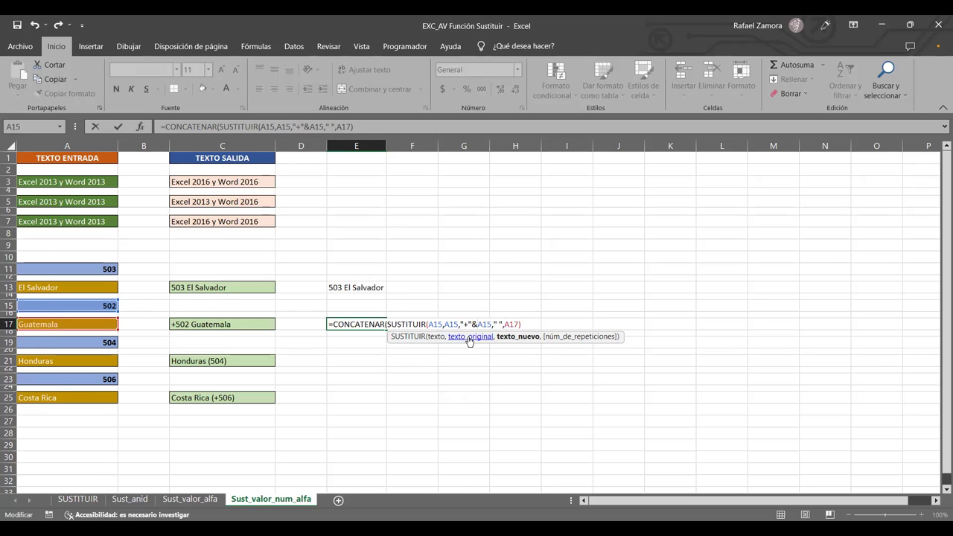
click(529, 325)
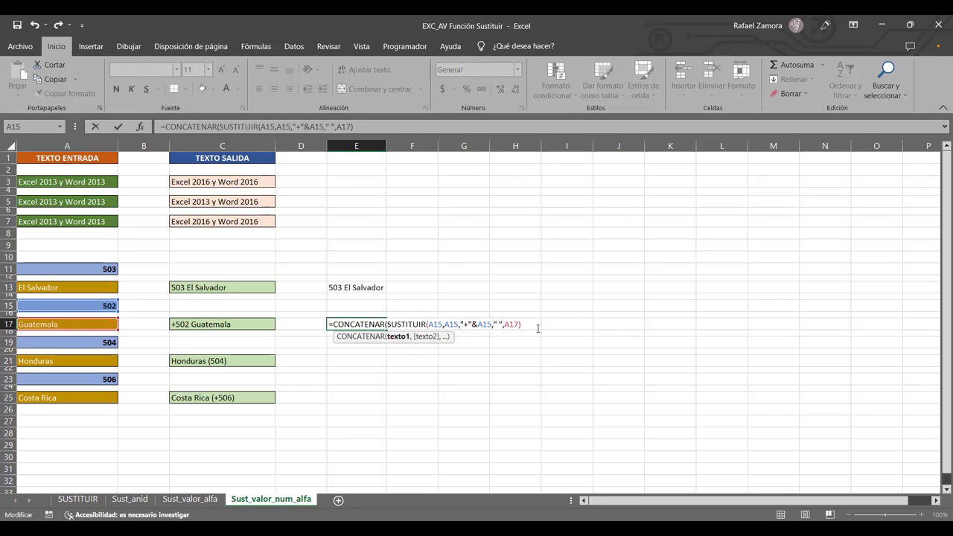
- In E17's formula, close SUSTITUIR with ) right after "+"&A15, separating the space and A17
text())
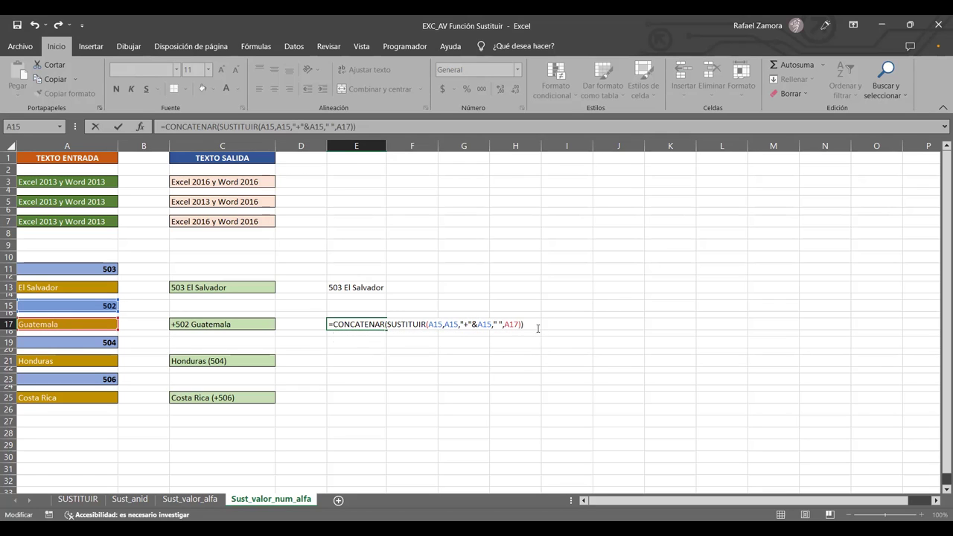
double_click(514, 325)
click(515, 325)
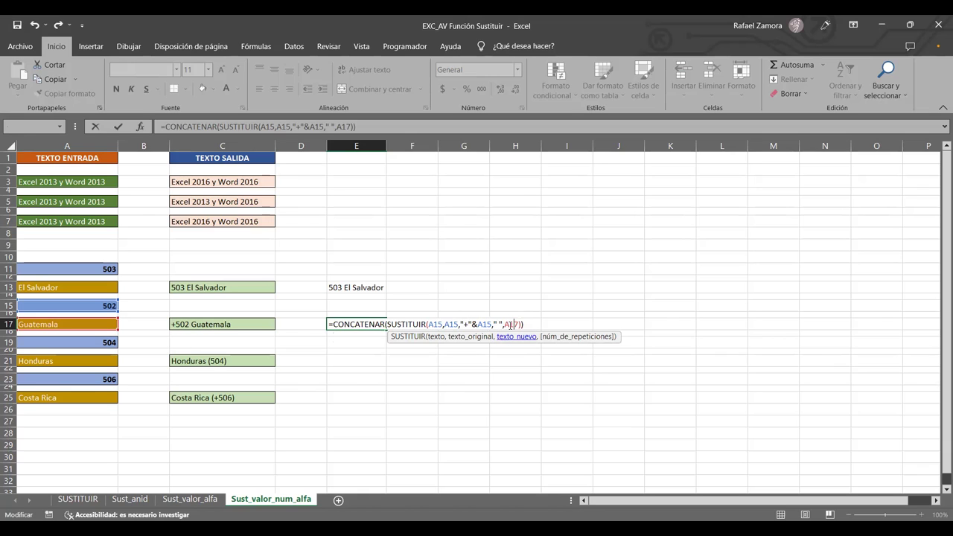
click(519, 325)
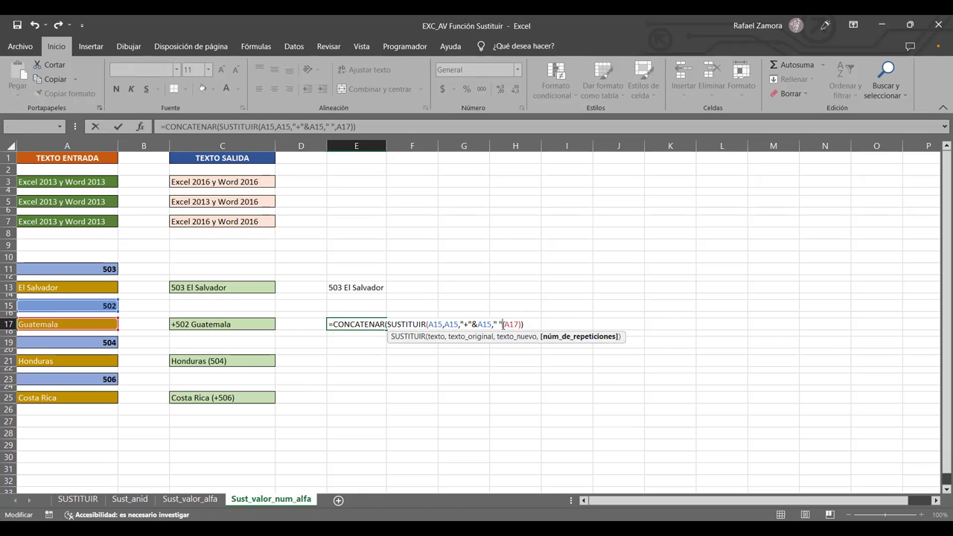
click(434, 325)
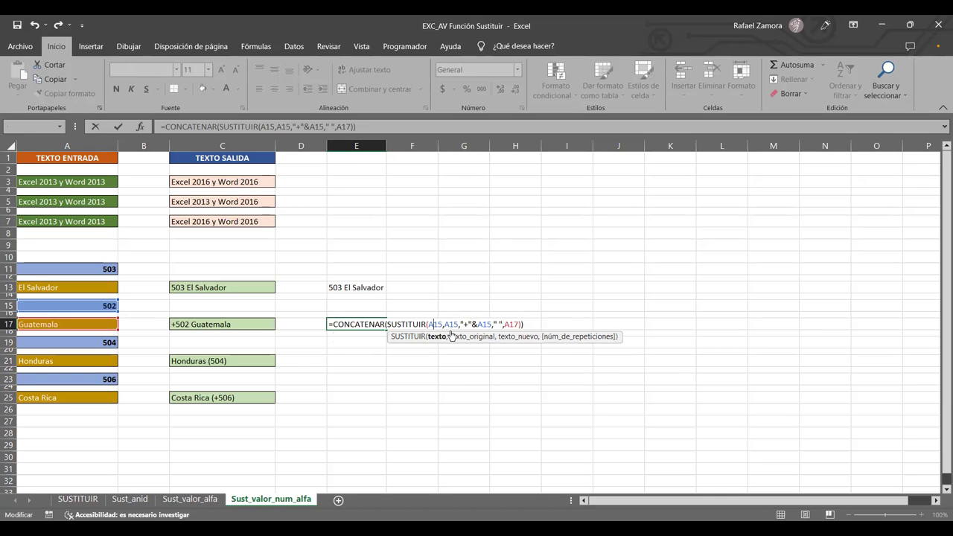
click(453, 325)
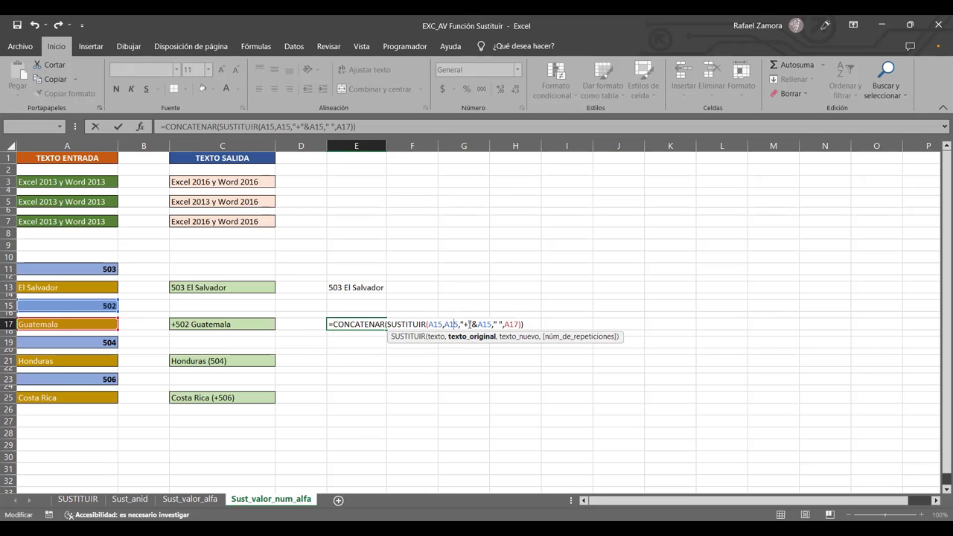
click(480, 324)
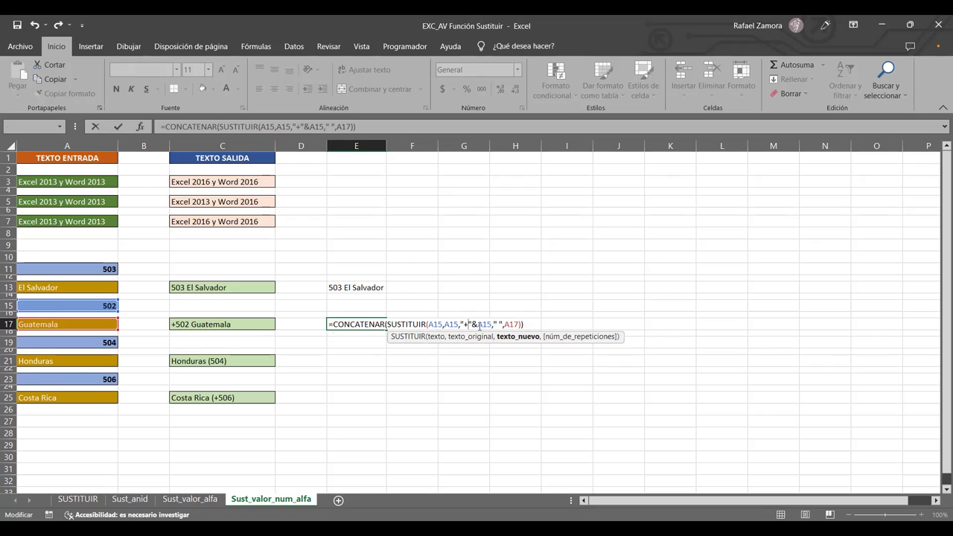
click(472, 324)
click(493, 324)
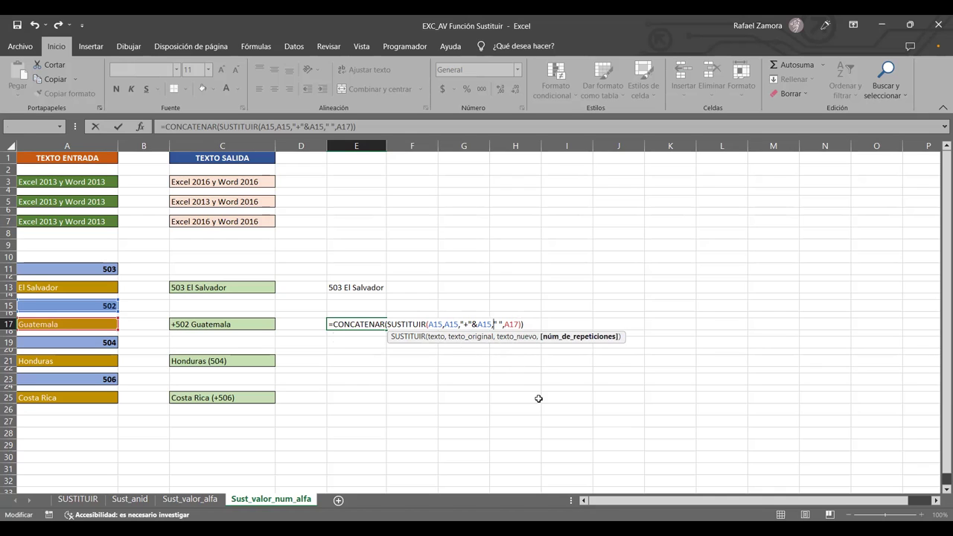
key(Left)
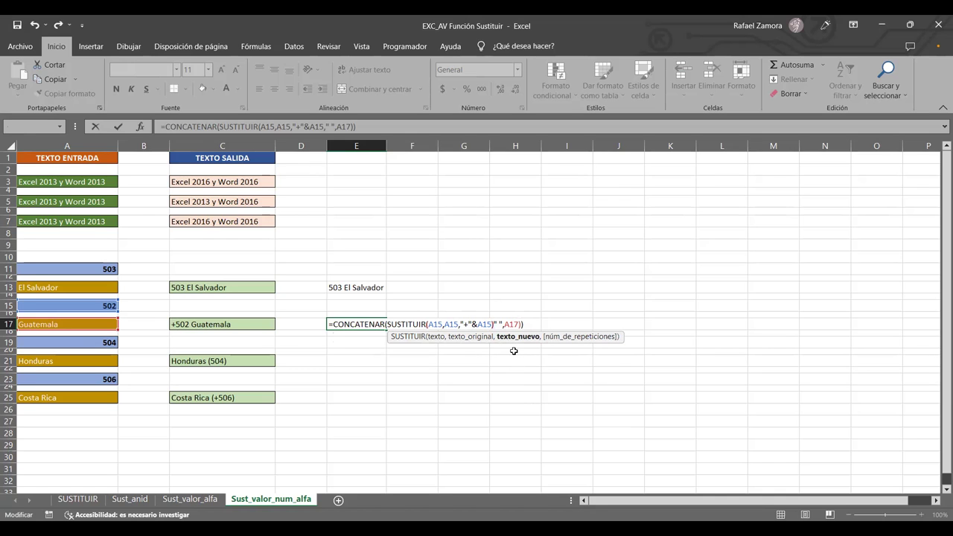
key(Right)
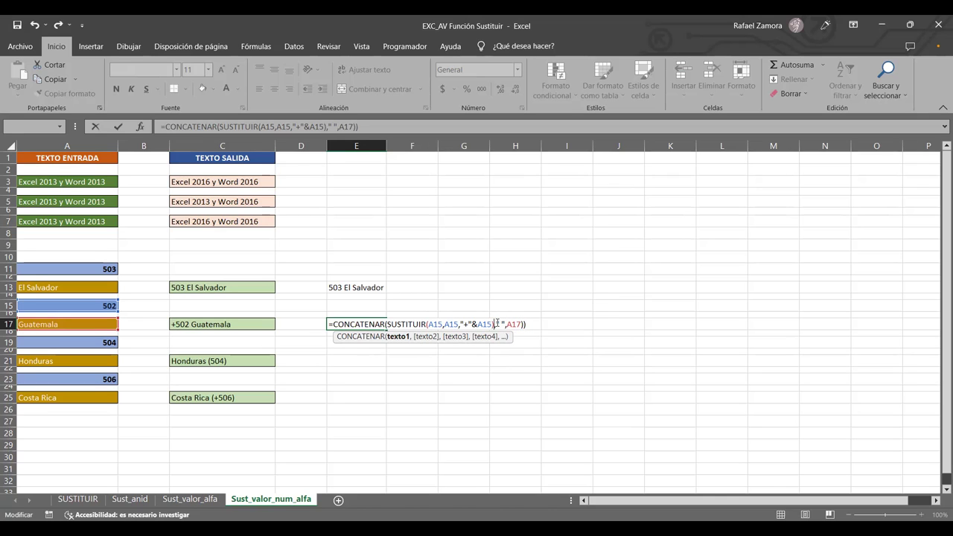
- Add & and delete the " " space argument after the SUSTITUIR call in E17
key(Right)
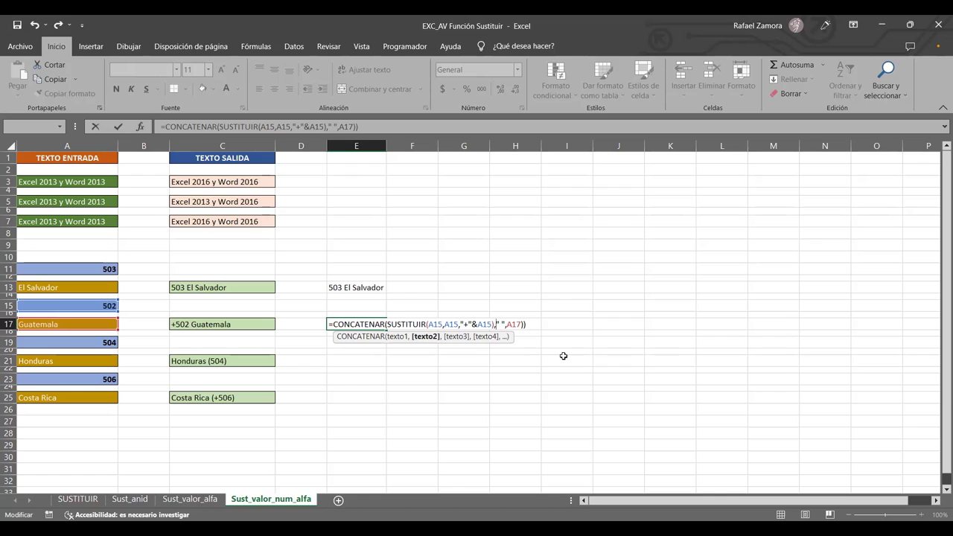
text(&)
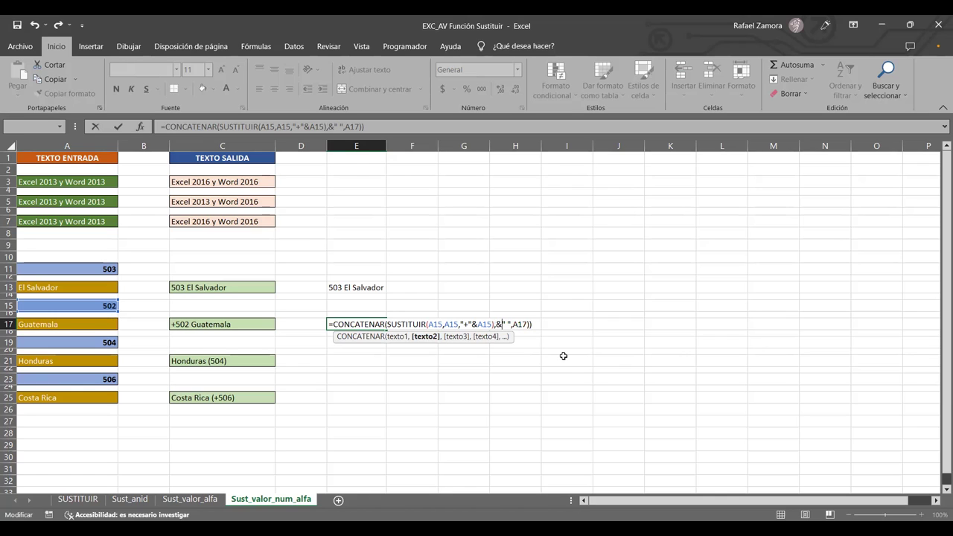
key(Delete)
key(Delete)
key(Delete)
click(505, 323)
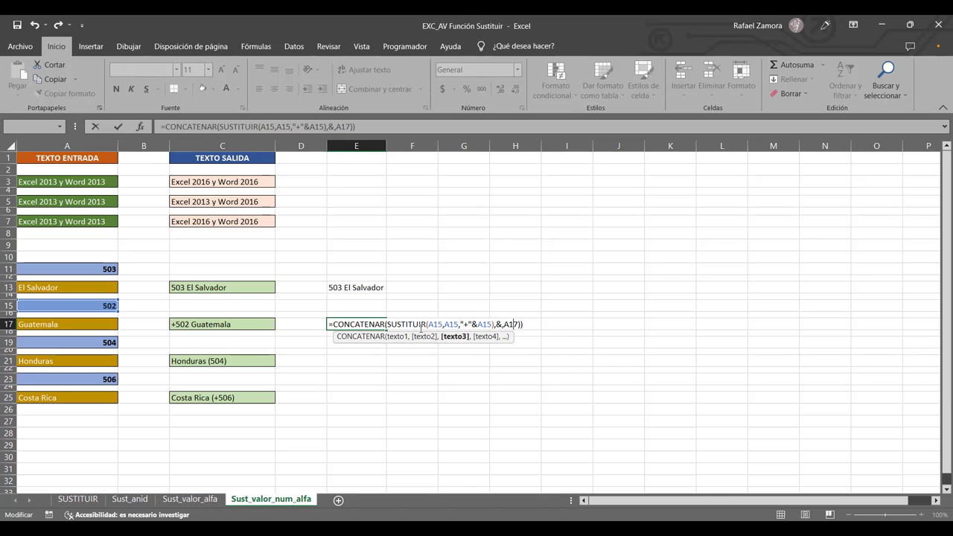
click(537, 326)
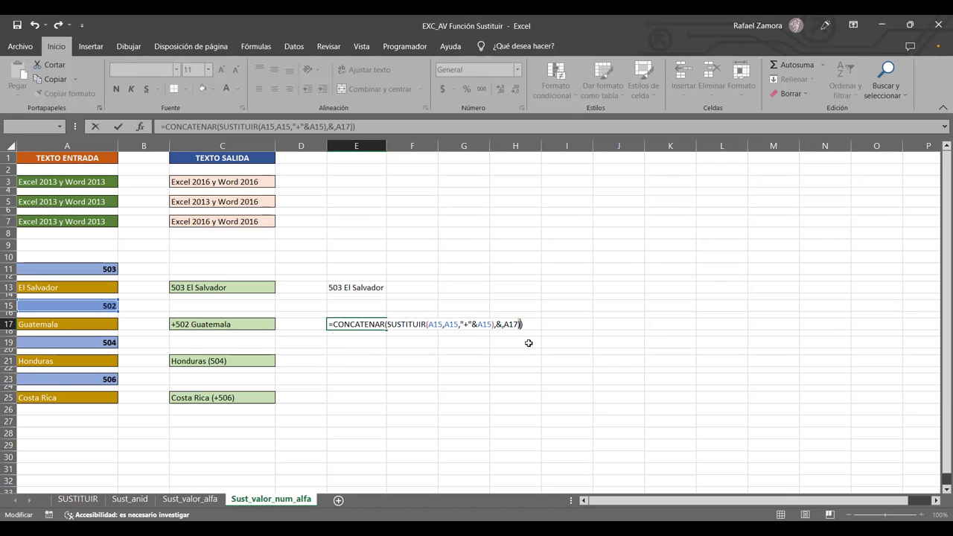
click(516, 324)
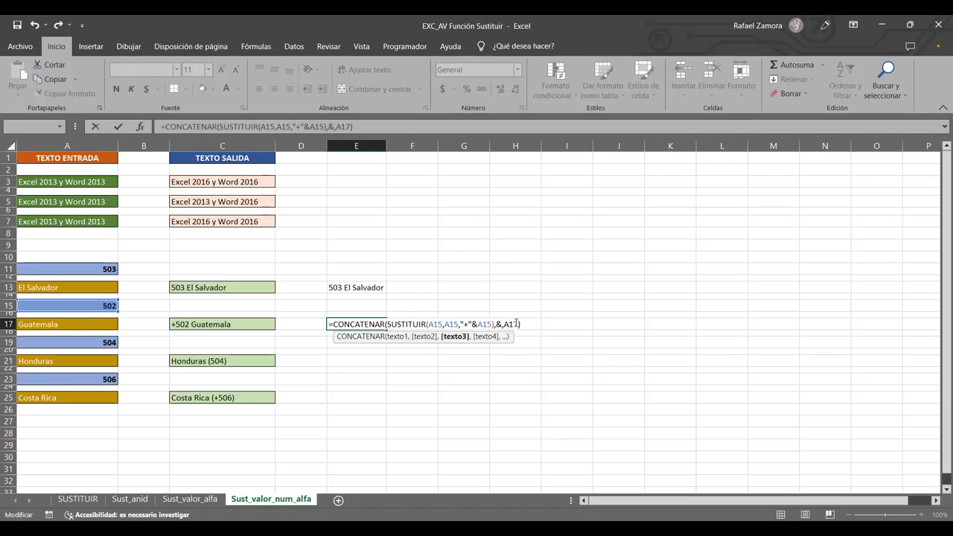
key(Left)
key(Left)
key(Left)
key(Left)
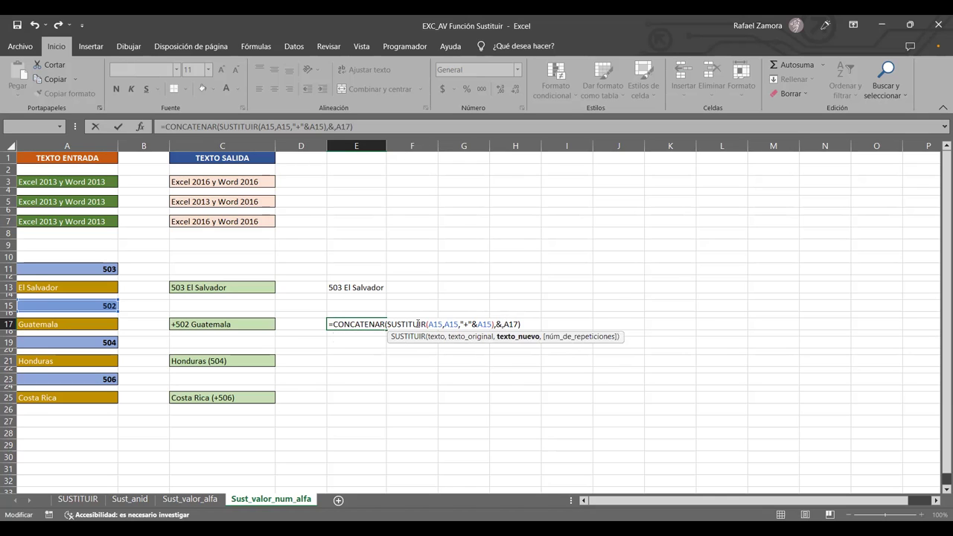
- Remove the stray & and extra comma before A17 and enter the formula, showing +502Guatemala
click(429, 325)
key(Right)
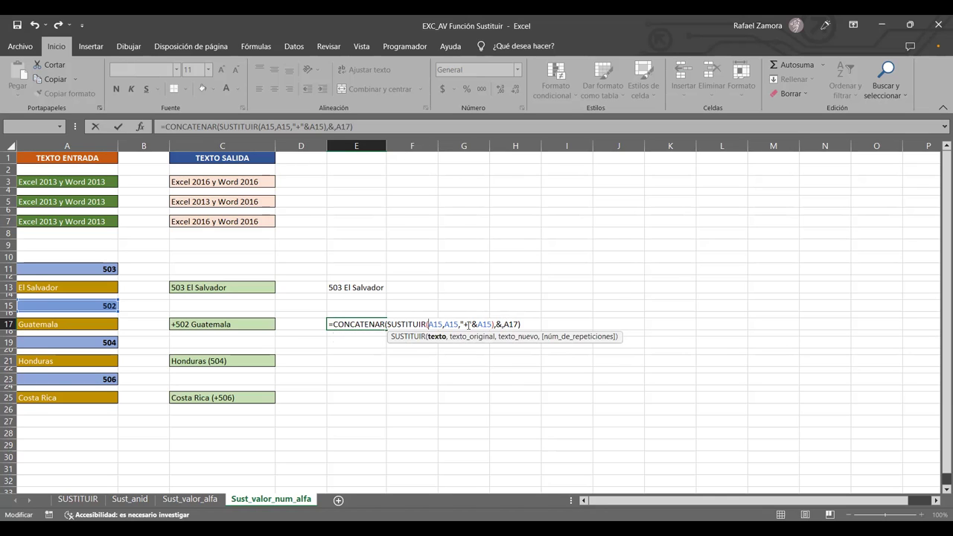
key(Right)
key(Right)
key(Right)
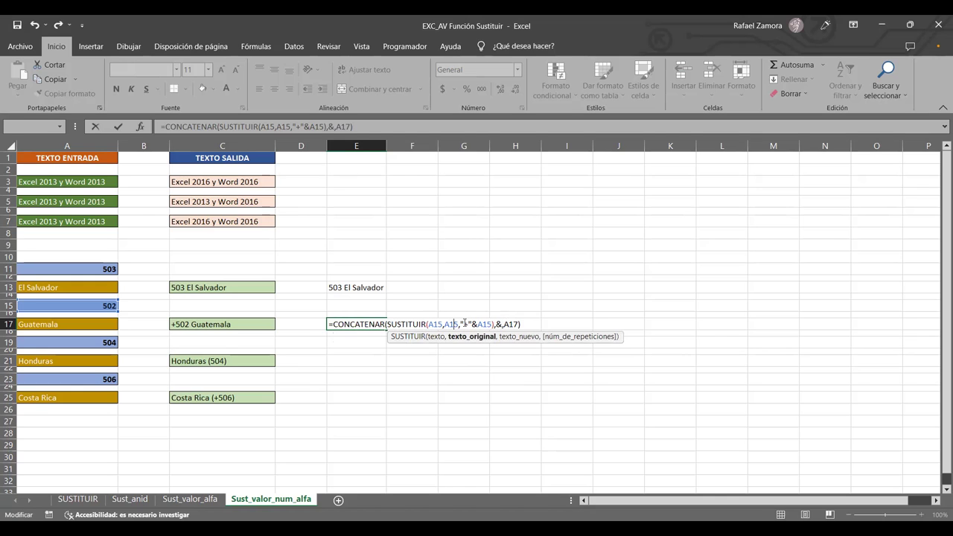
click(463, 324)
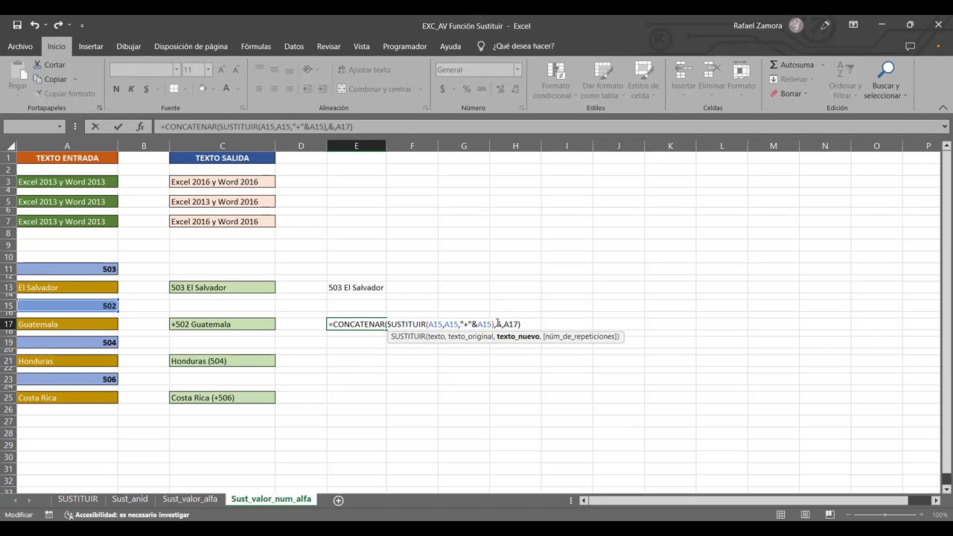
click(494, 324)
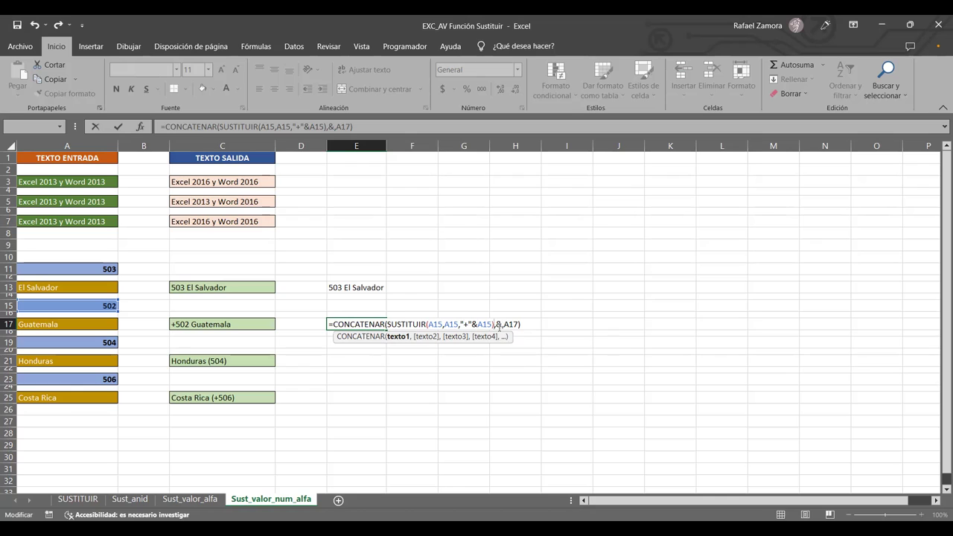
key(Right)
key(Delete)
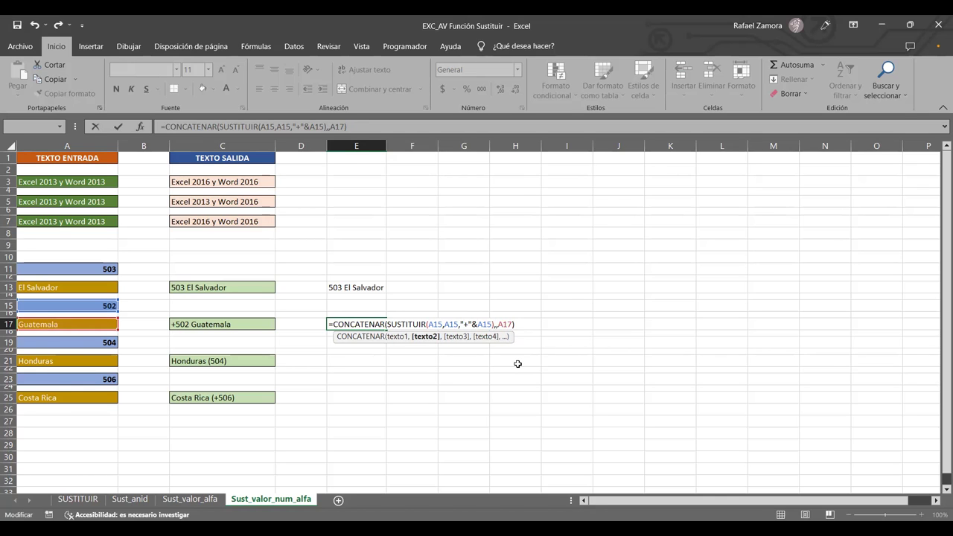
key(Delete)
key(Return)
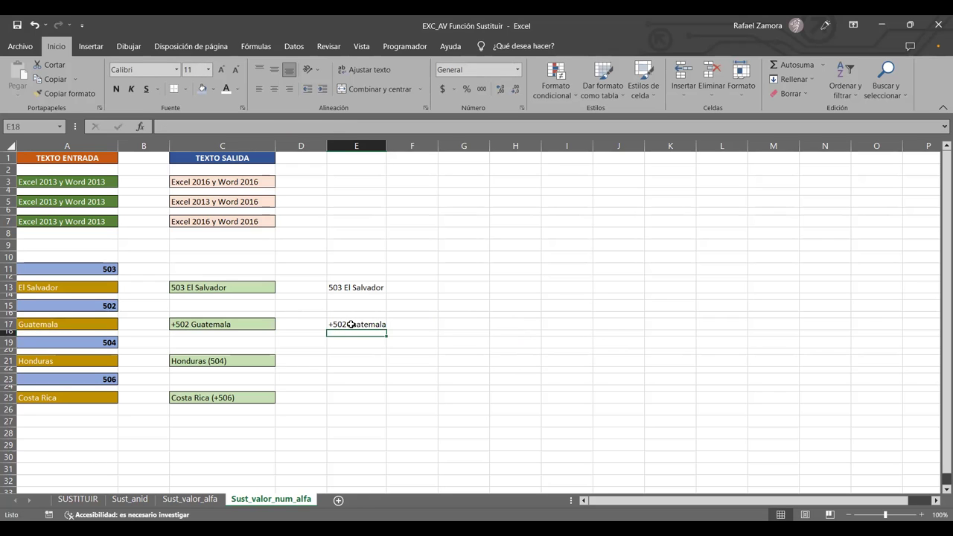
- Autofit column E to fit +502Guatemala, leaving E17's formula unchanged
click(350, 325)
double_click(386, 146)
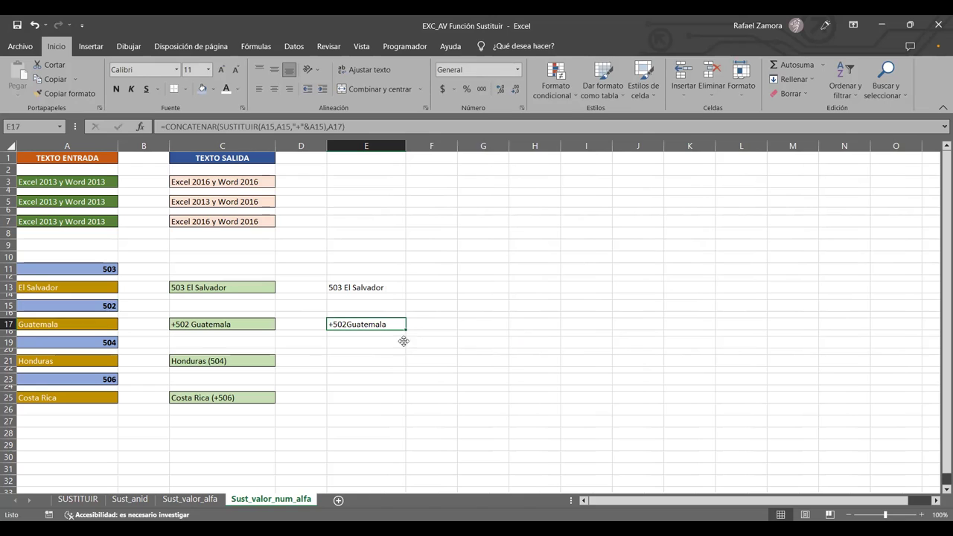
double_click(388, 325)
key(Escape)
key(F2)
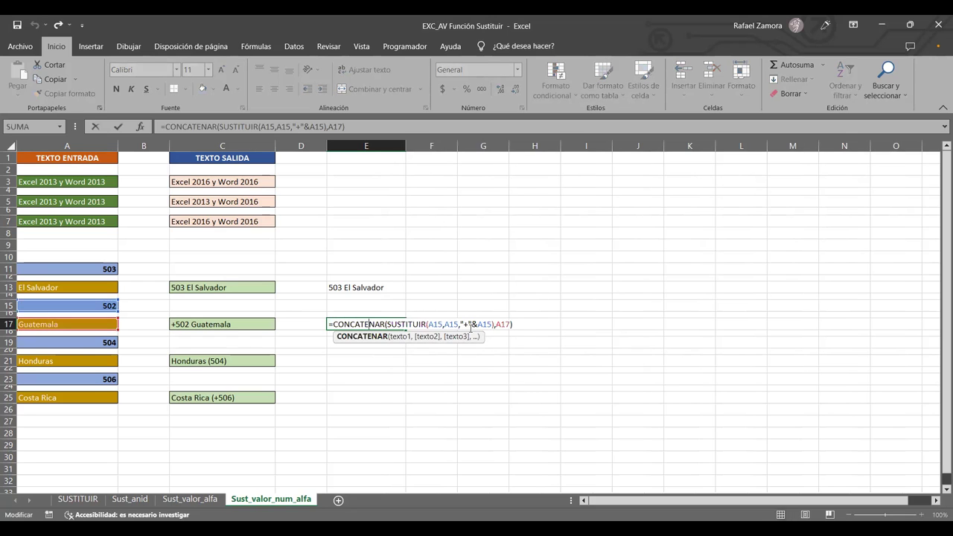
key(Escape)
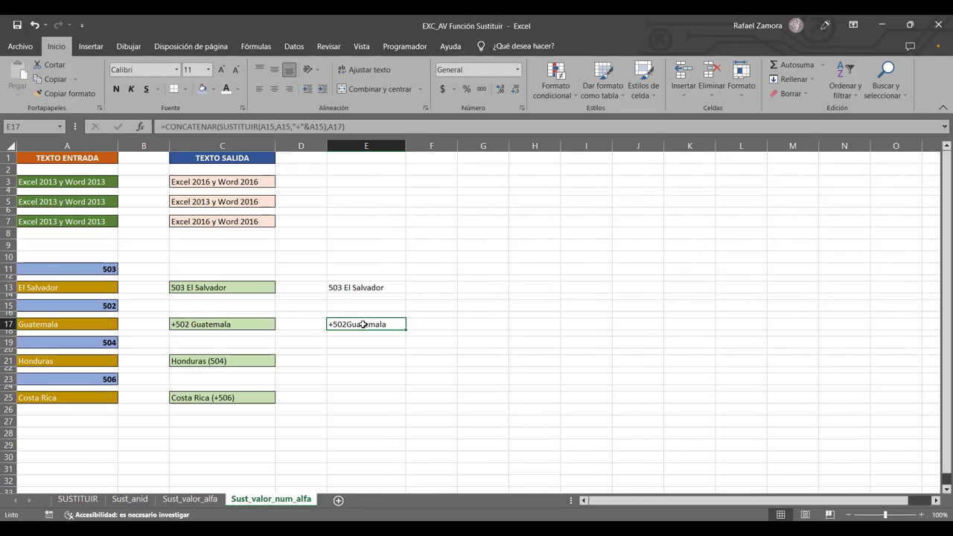
- Insert a " " space string after the plus-prefixed A15 code in E17's formula
double_click(357, 323)
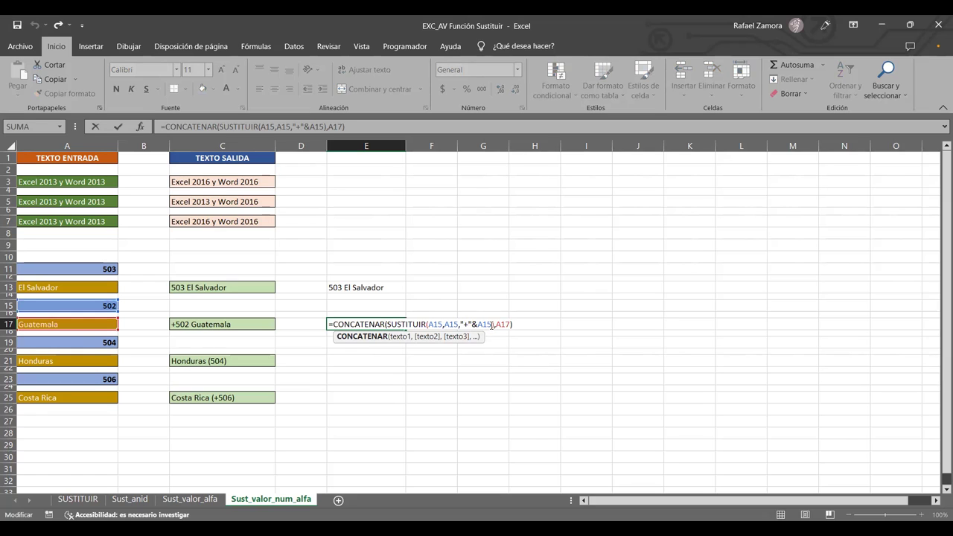
key(Left)
key(Left)
key(Left)
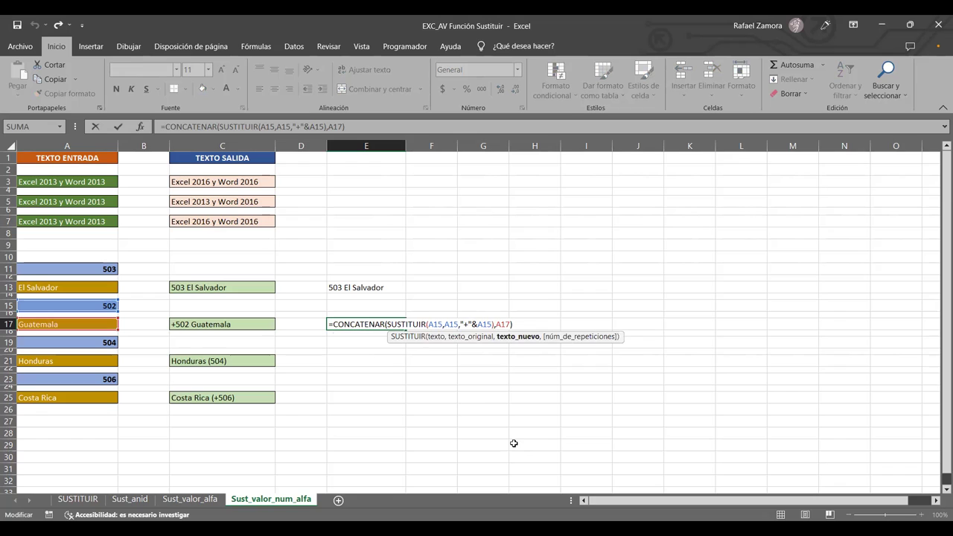
text(" ")
key(Left)
key(Left)
key(Left)
- Join A15 and " " with & so E17 displays +502 Guatemala, then recheck the formula
text(&)
key(Return)
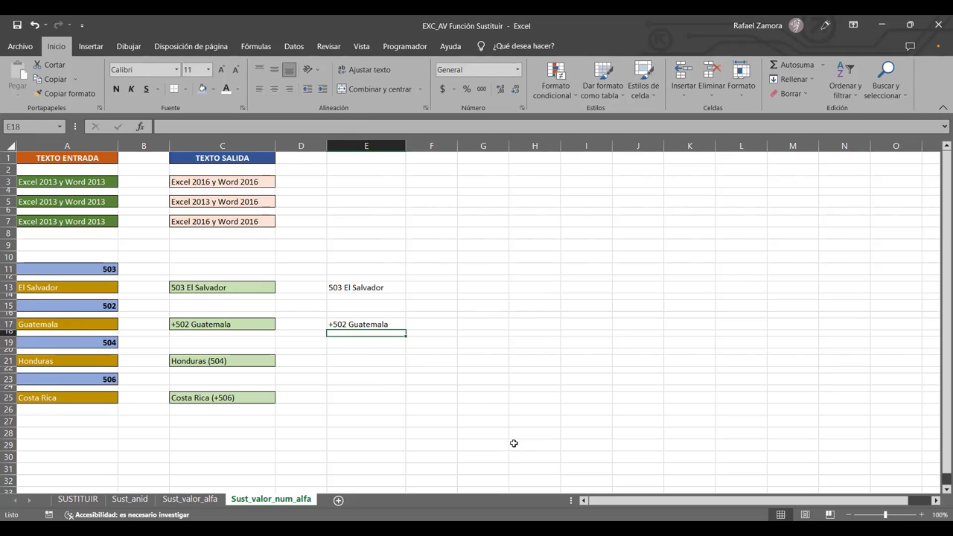
double_click(368, 324)
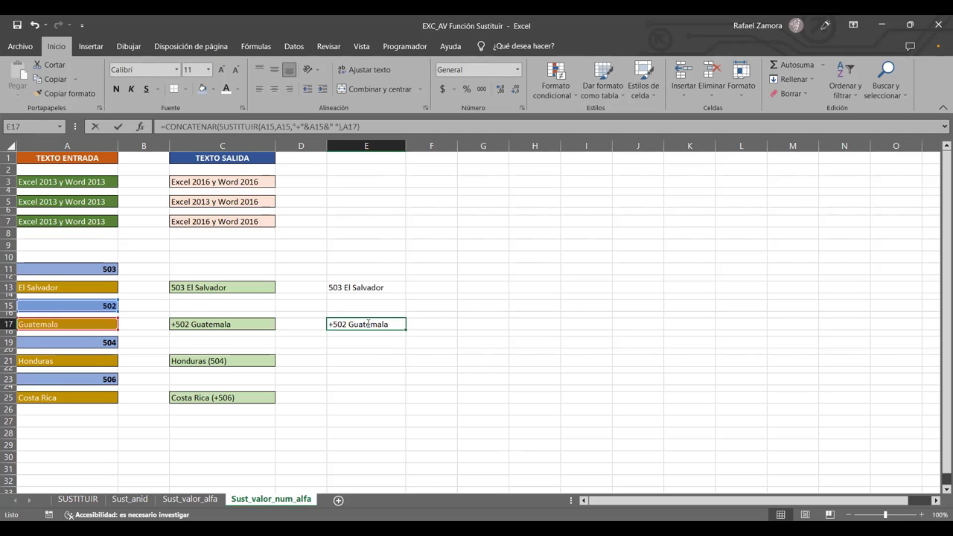
double_click(368, 324)
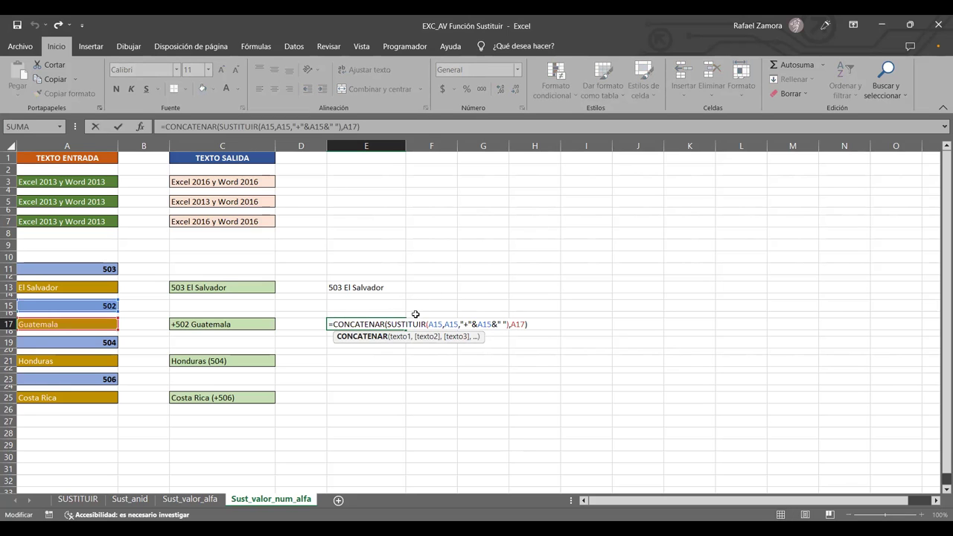
key(Escape)
- Enter =FORMULATEXTO(E17) in G17 to show E17's formula as text
click(484, 322)
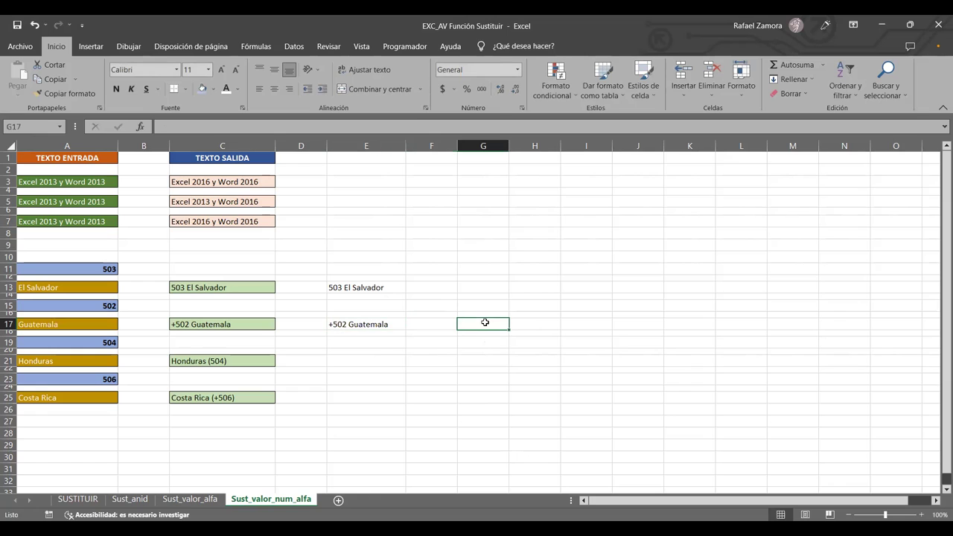
text(=)
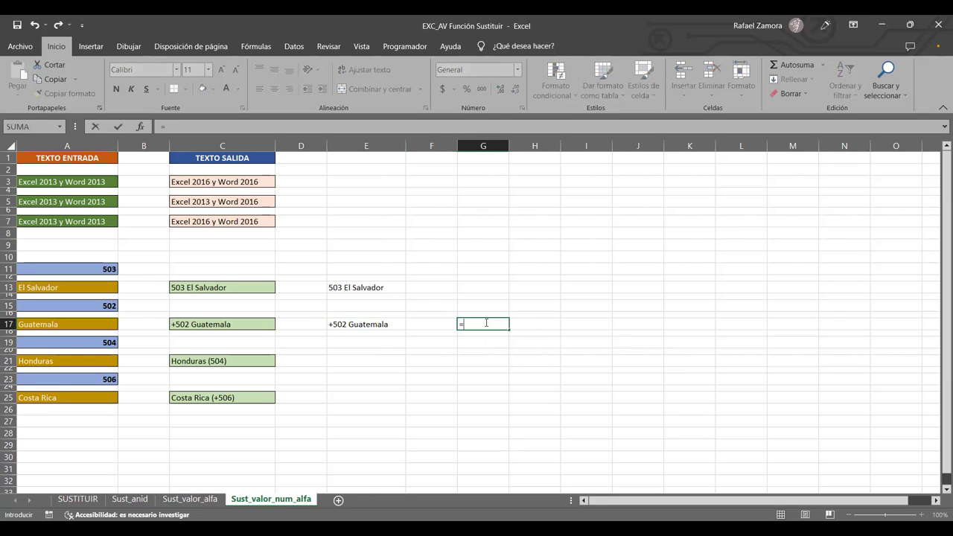
text(FORMULATEXTO()
key(Left)
key(Left)
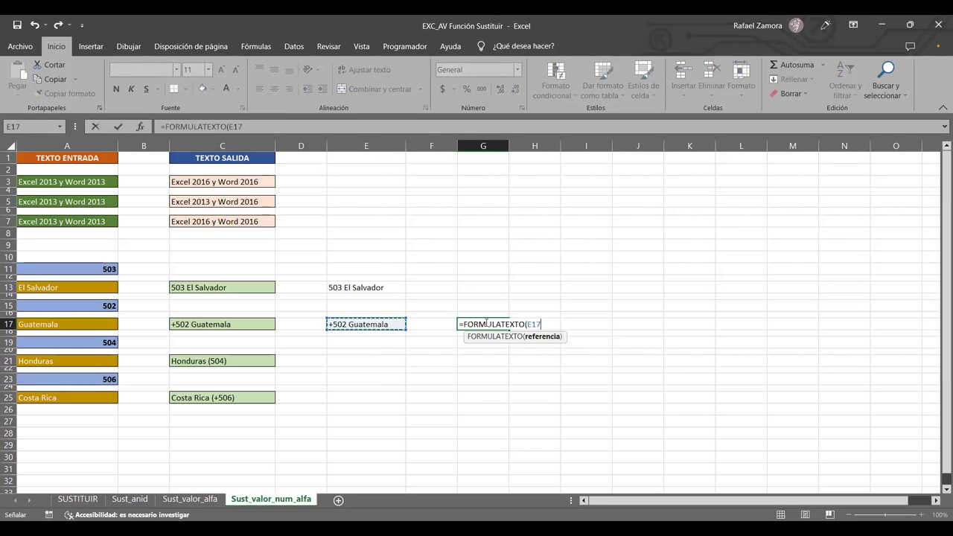
key(Return)
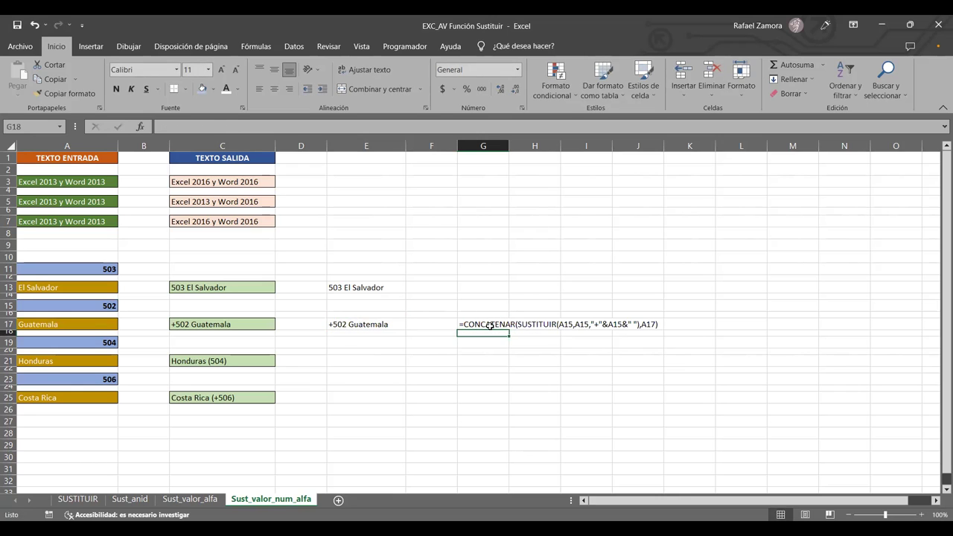
- Copy G17's FORMULATEXTO formula into G13 so it displays E13's CONCAT formula
click(489, 325)
key(ctrl+c)
click(490, 287)
key(ctrl+v)
key(Escape)
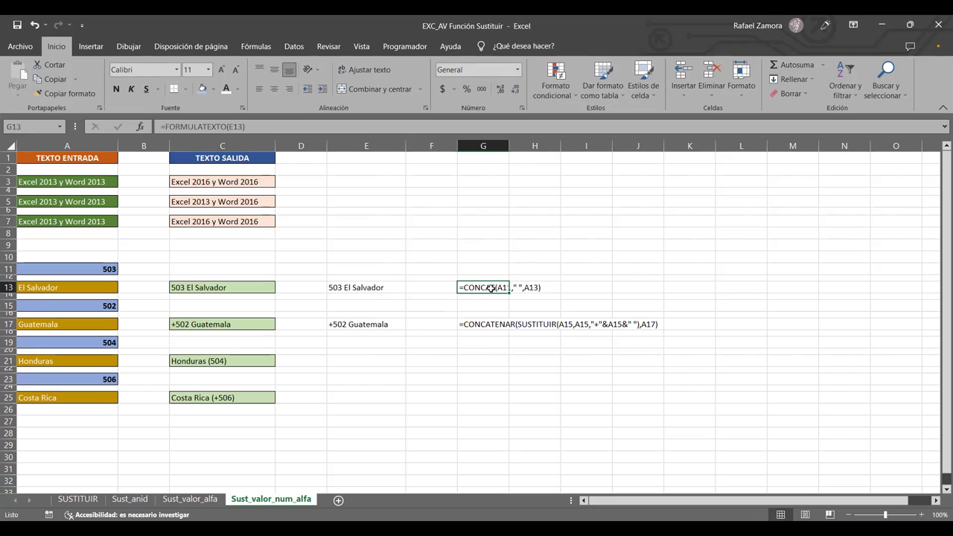
key(Right)
key(Right)
key(Right)
key(Left)
key(Left)
key(Left)
key(Right)
key(Right)
key(Right)
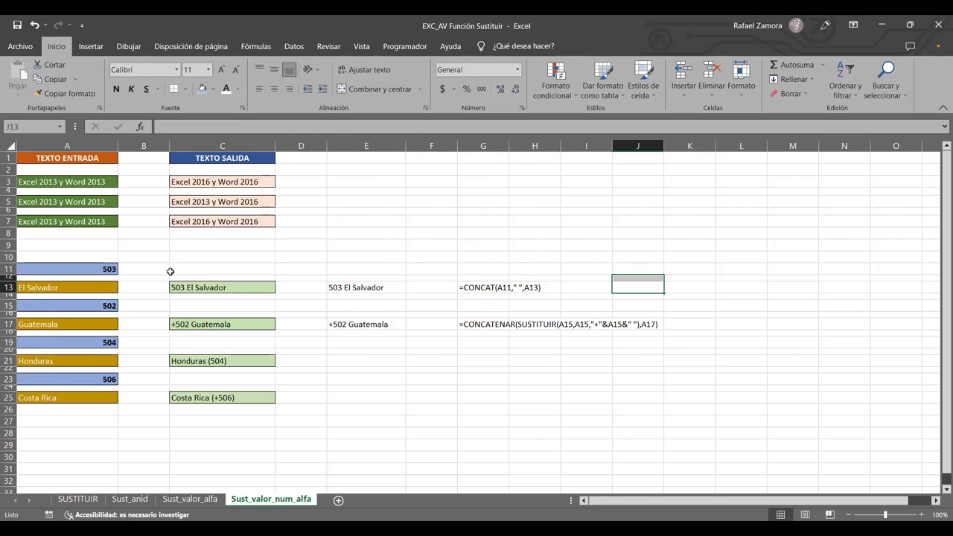
click(108, 286)
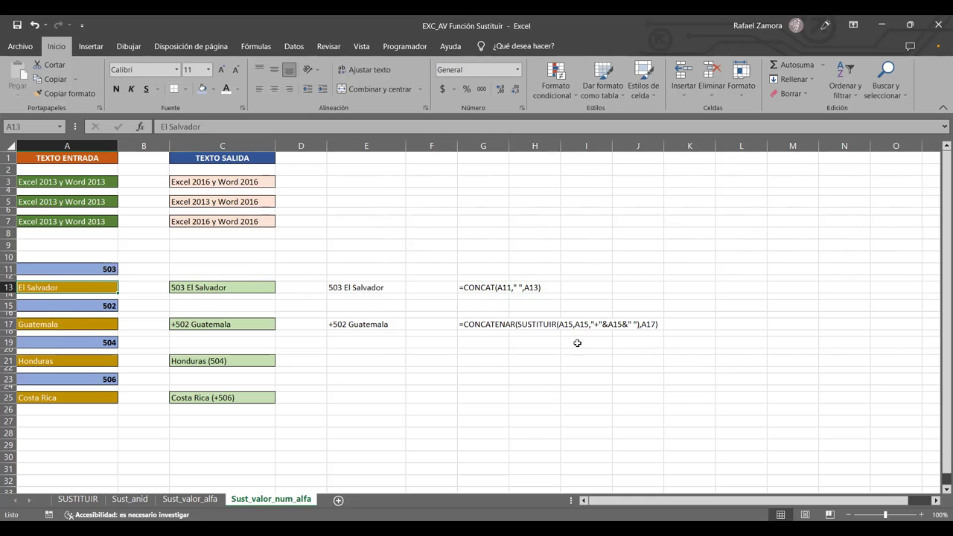
ctrl+scroll(636, 403, up, 1)
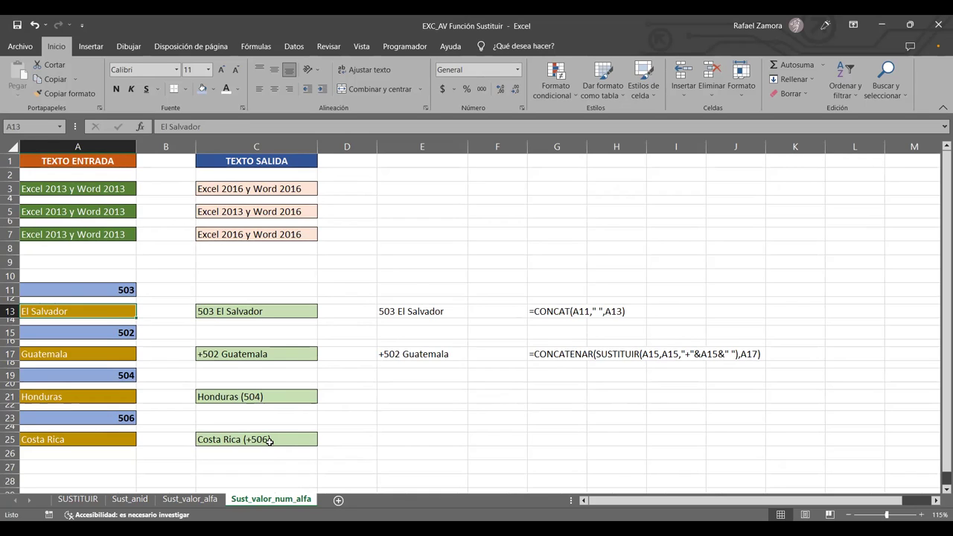
click(554, 356)
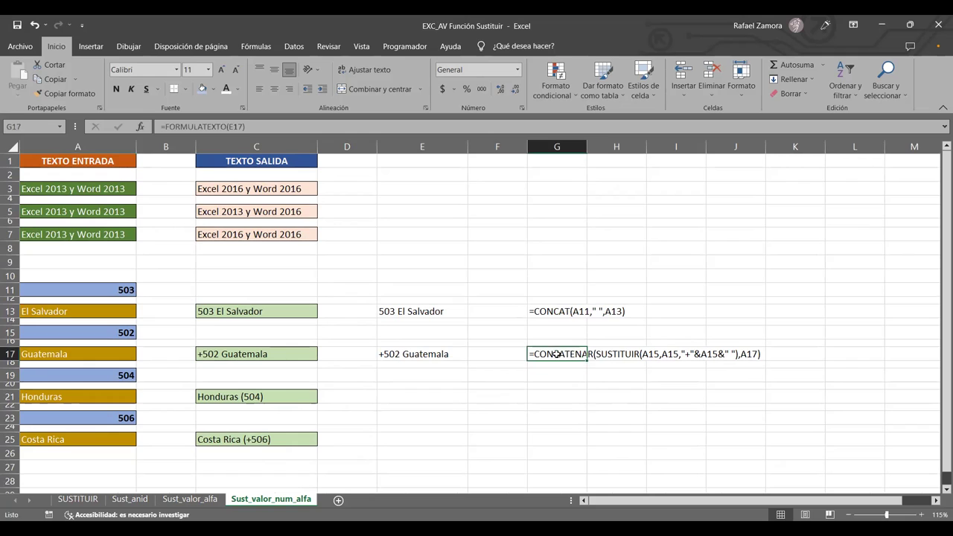
click(529, 385)
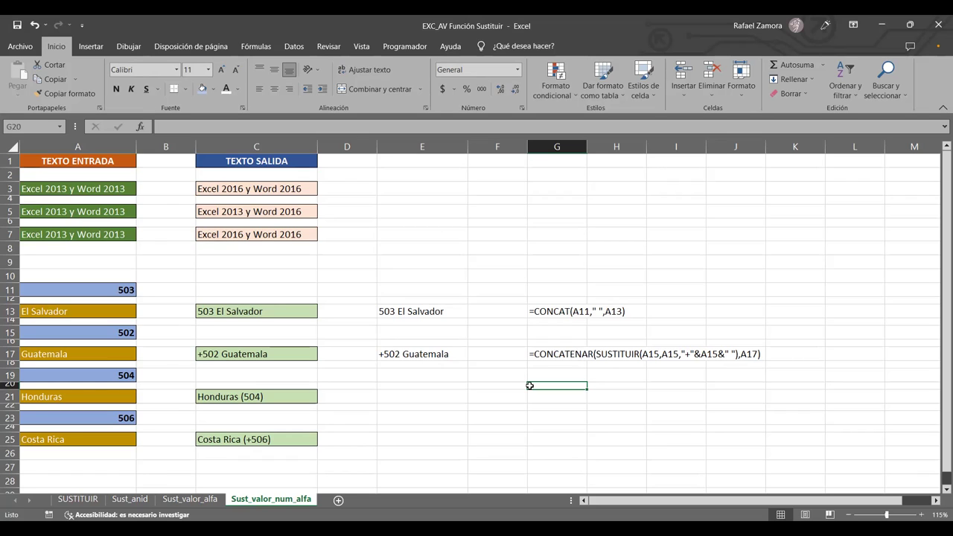
click(563, 354)
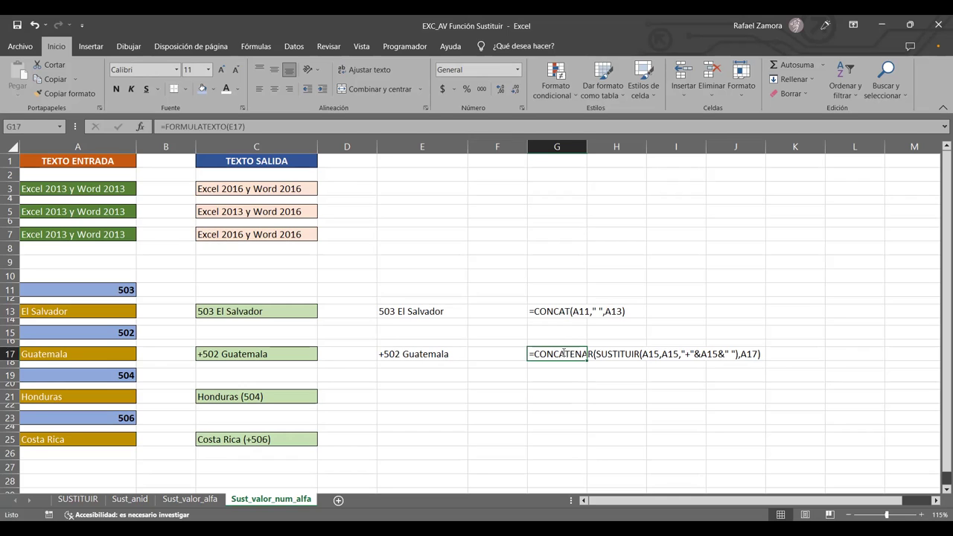
double_click(564, 354)
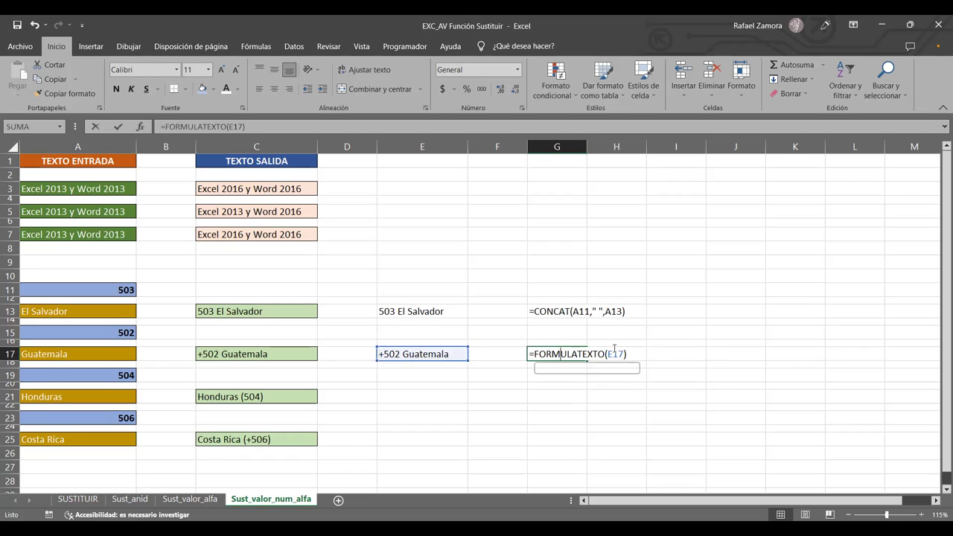
click(439, 355)
double_click(439, 354)
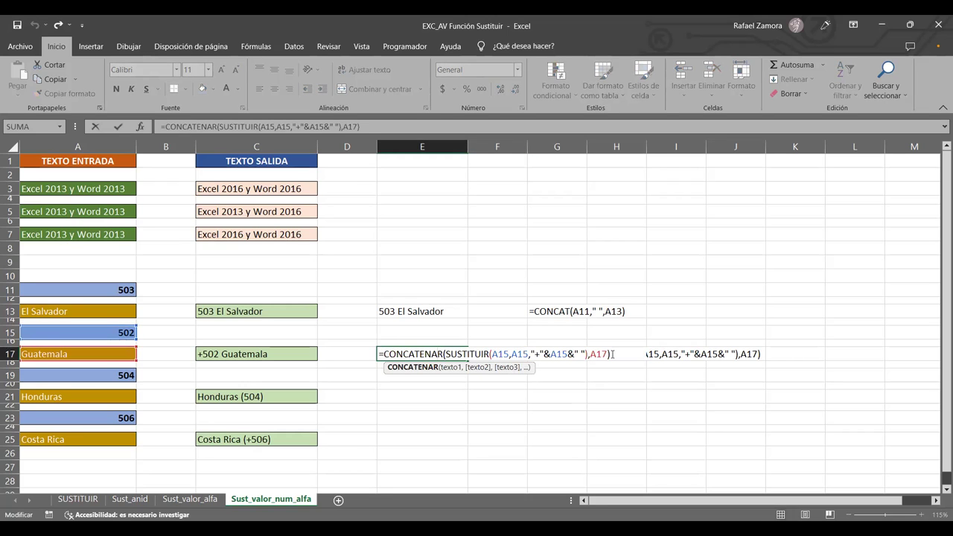
key(End)
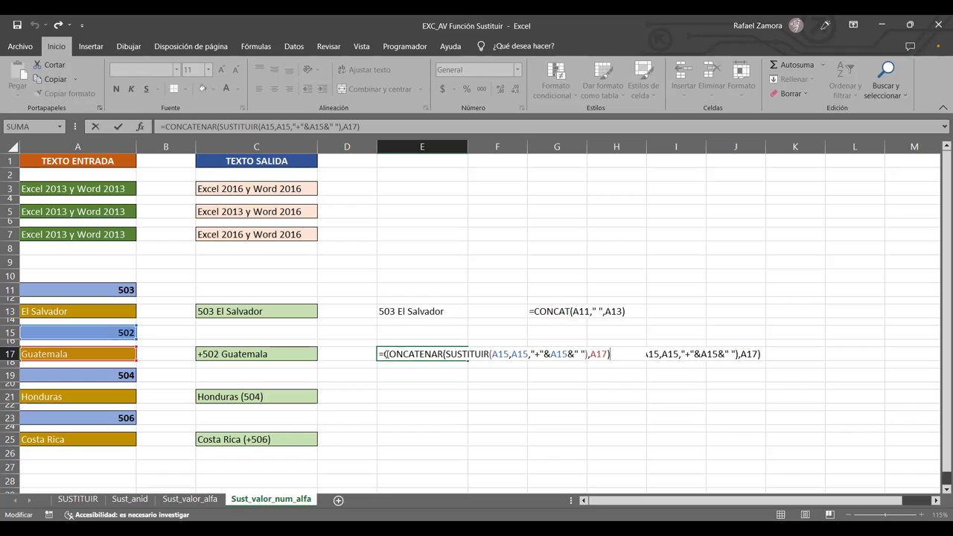
drag(385, 354, 612, 354)
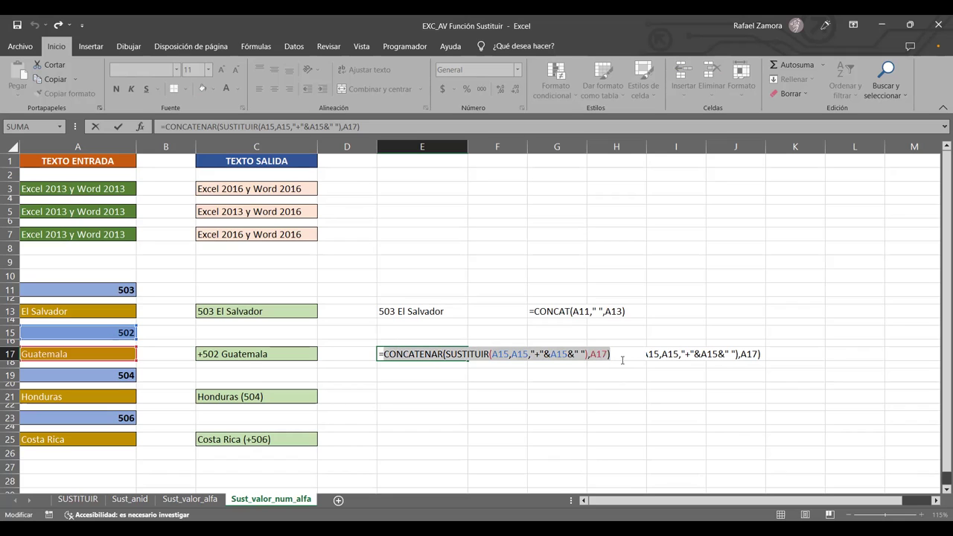
click(623, 361)
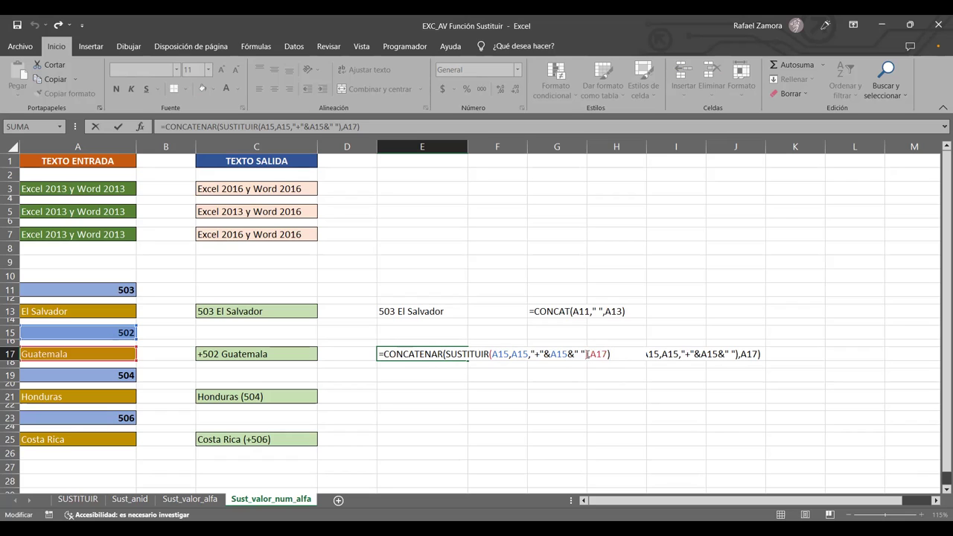
click(585, 354)
key(End)
click(586, 355)
key(Left)
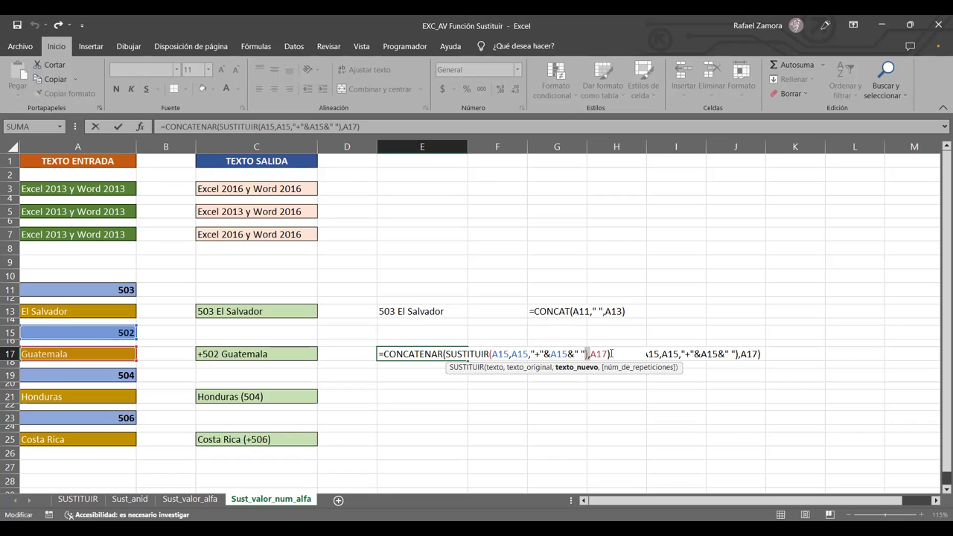
click(609, 355)
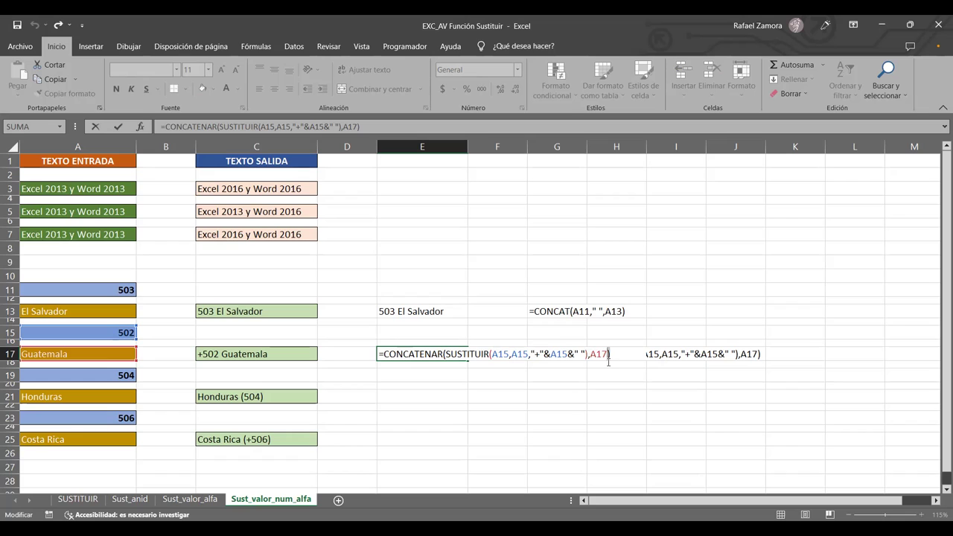
key(Left)
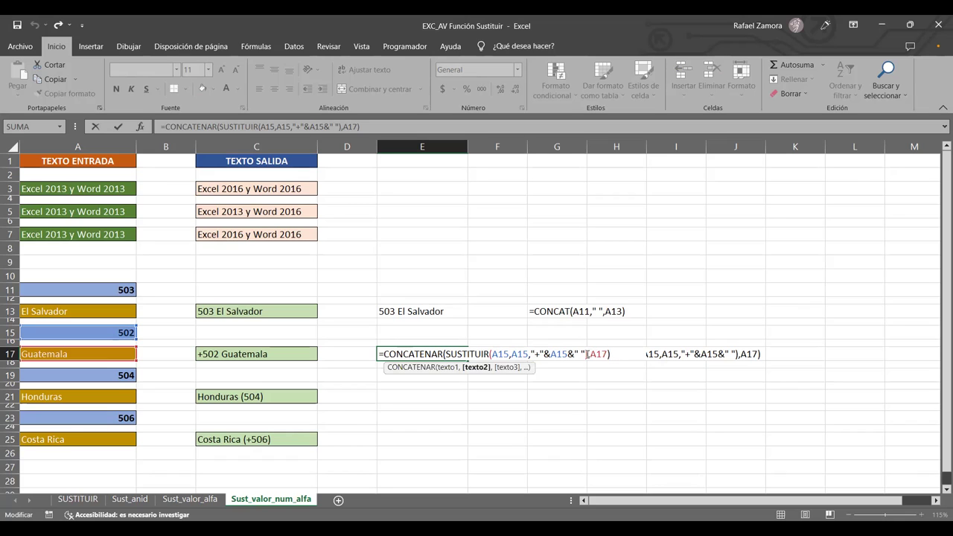
key(Left)
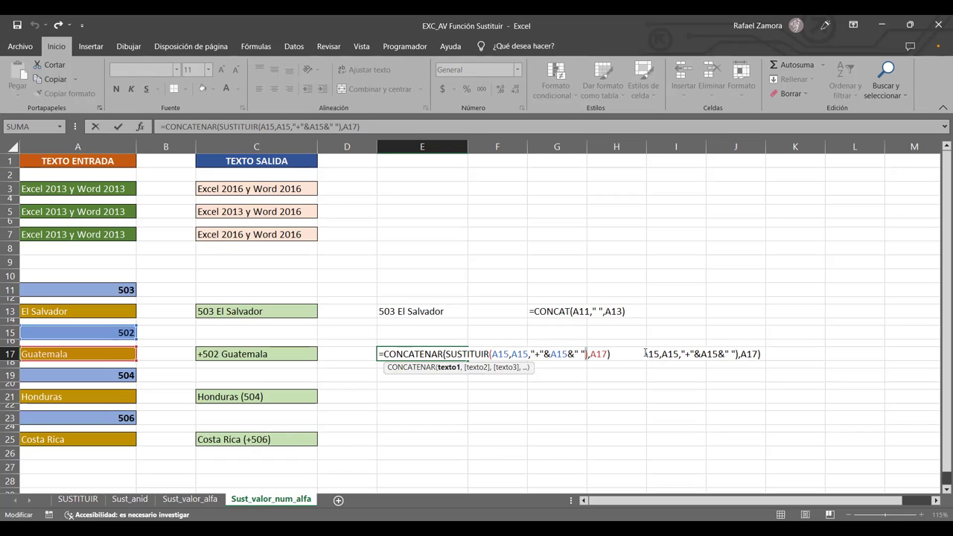
key(End)
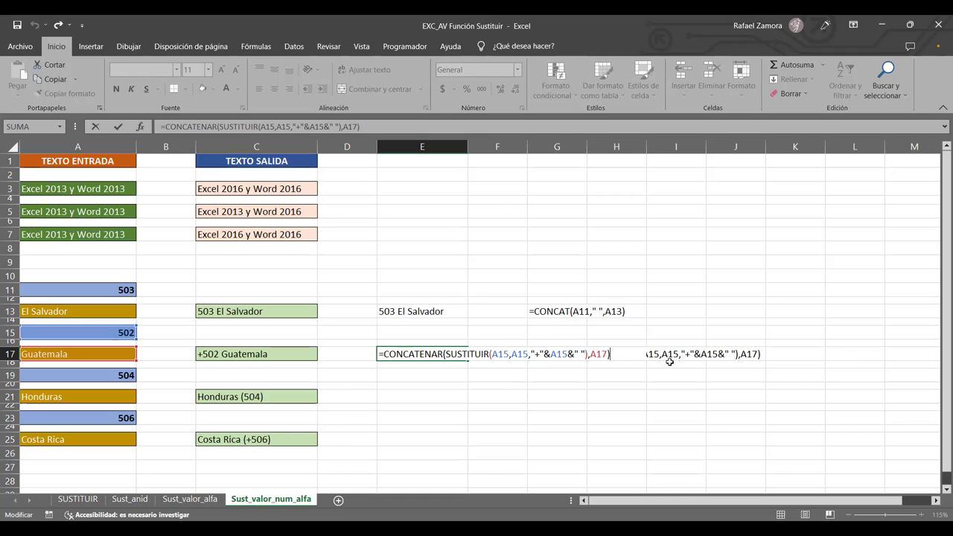
key(Return)
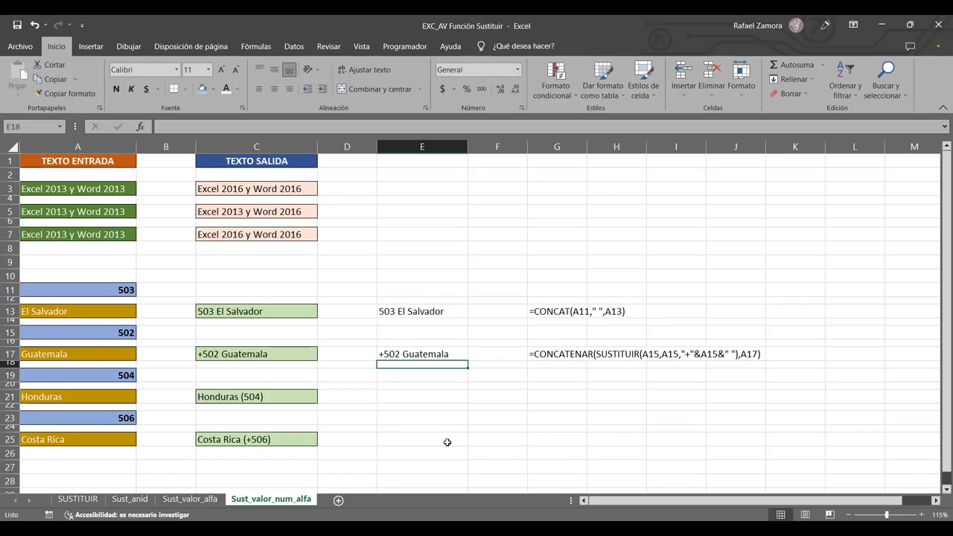
click(449, 419)
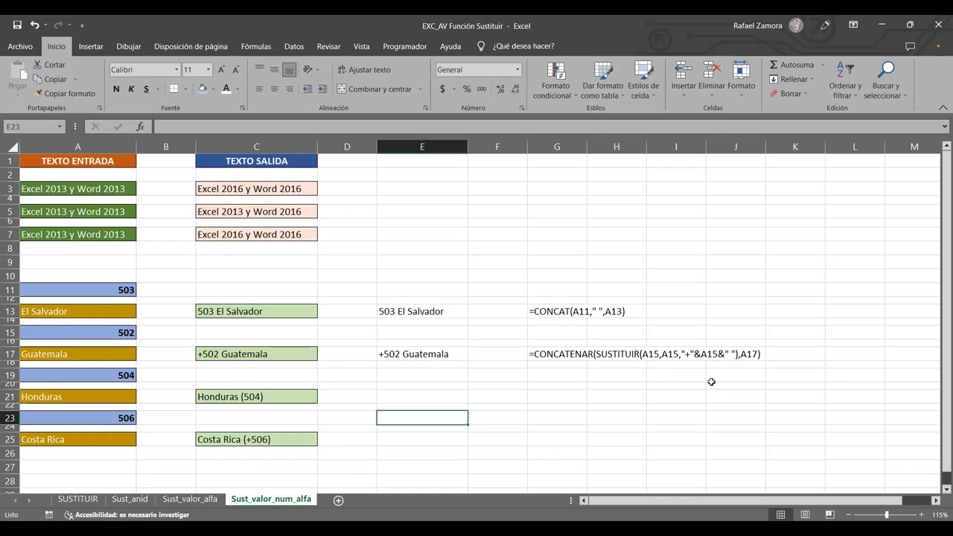
click(271, 396)
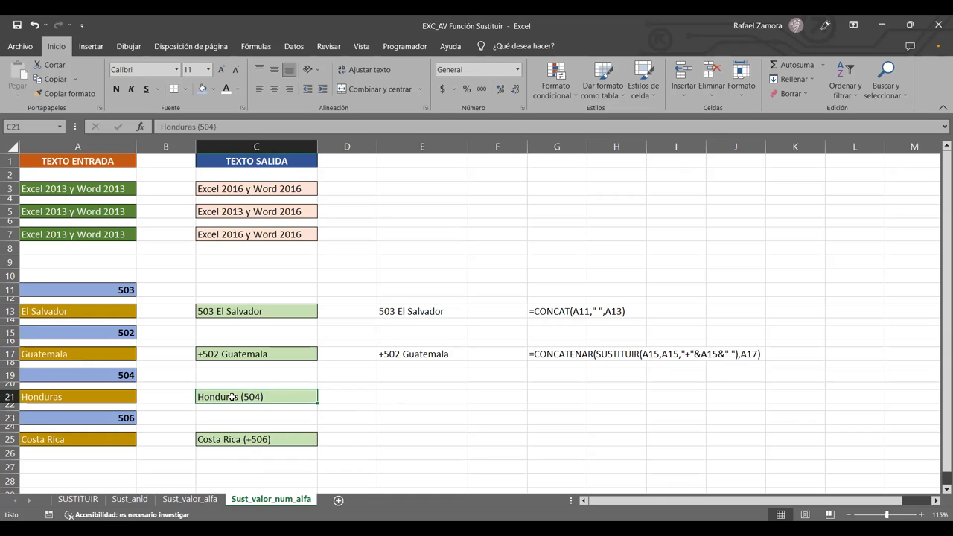
click(561, 354)
click(270, 396)
click(419, 393)
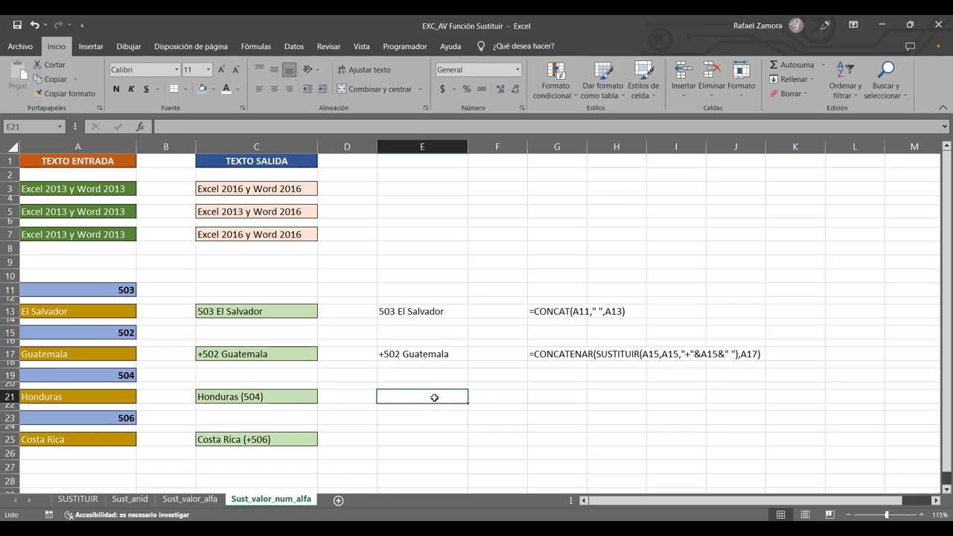
- Briefly edit empty cell E21 and leave it unchanged
double_click(417, 397)
click(487, 395)
click(425, 395)
- Move to cell E3 and start a new formula with =
click(654, 250)
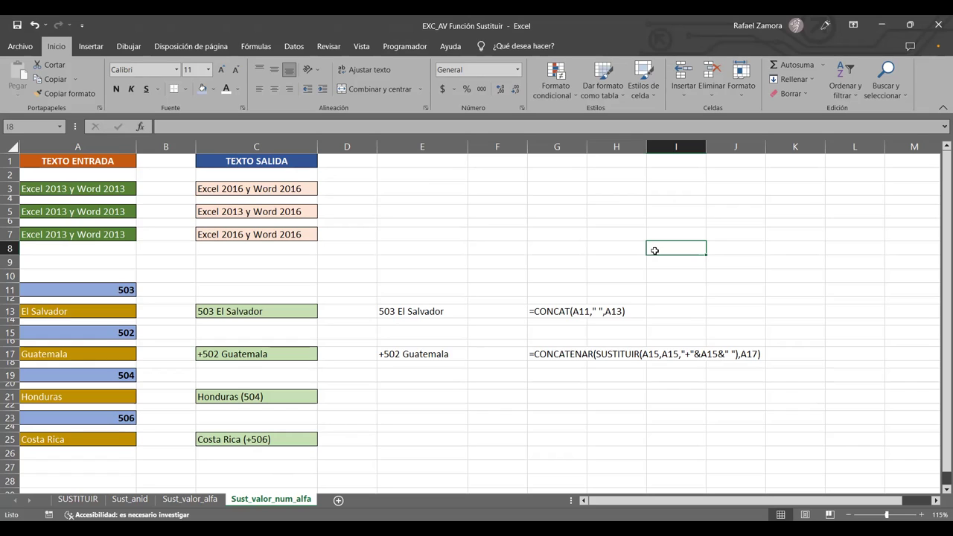
click(590, 187)
key(Left)
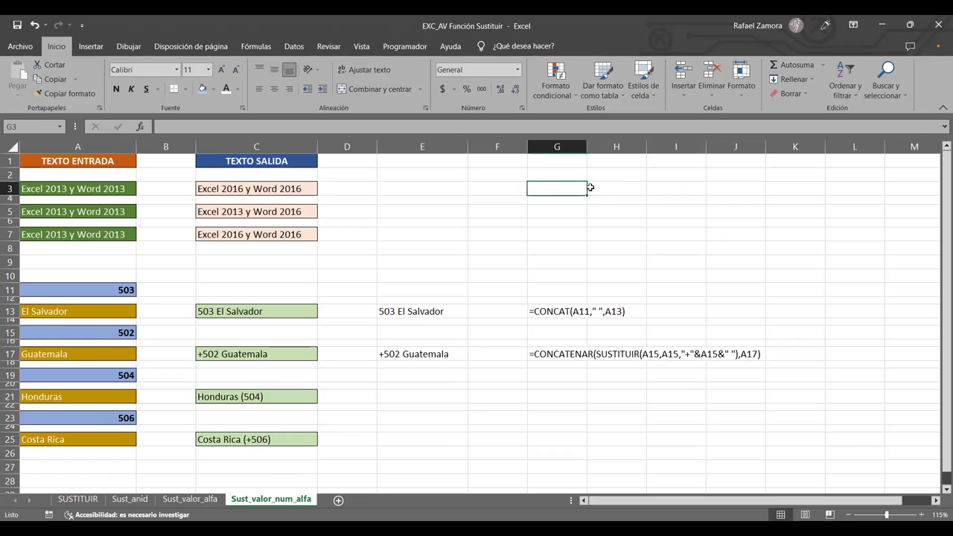
key(Left)
key(Left)
text(=)
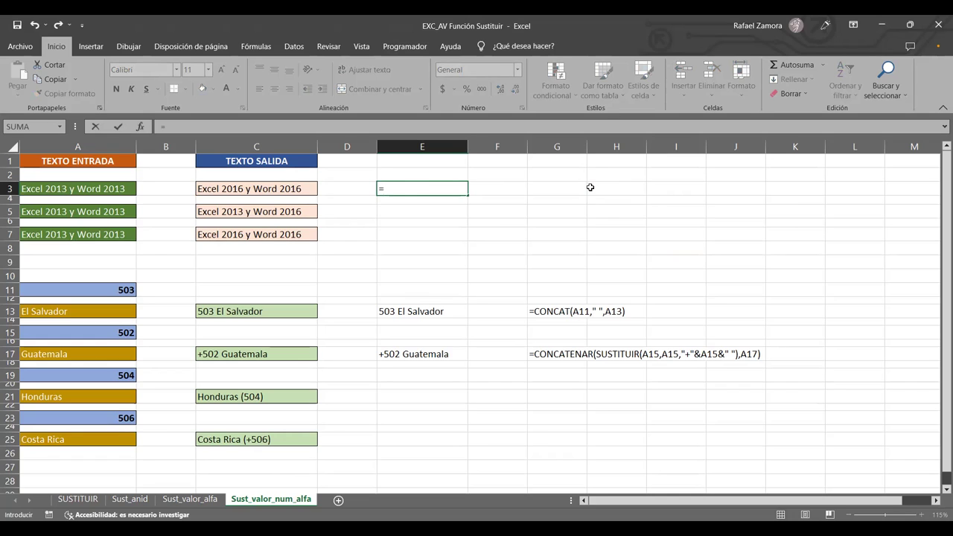
- Type =sifecha( in E3 to begin a SIFECHA formula
text(sifecha)
text(()
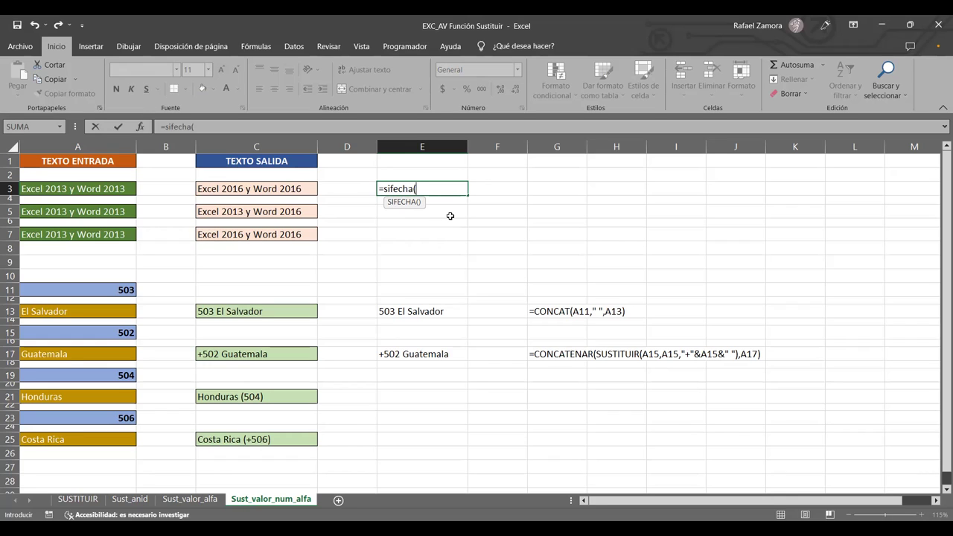
text(()
- Cancel the unfinished SIFECHA entry in E3 and select cell E21 in the Honduras row
key(Escape)
scroll(459, 304, down, 1)
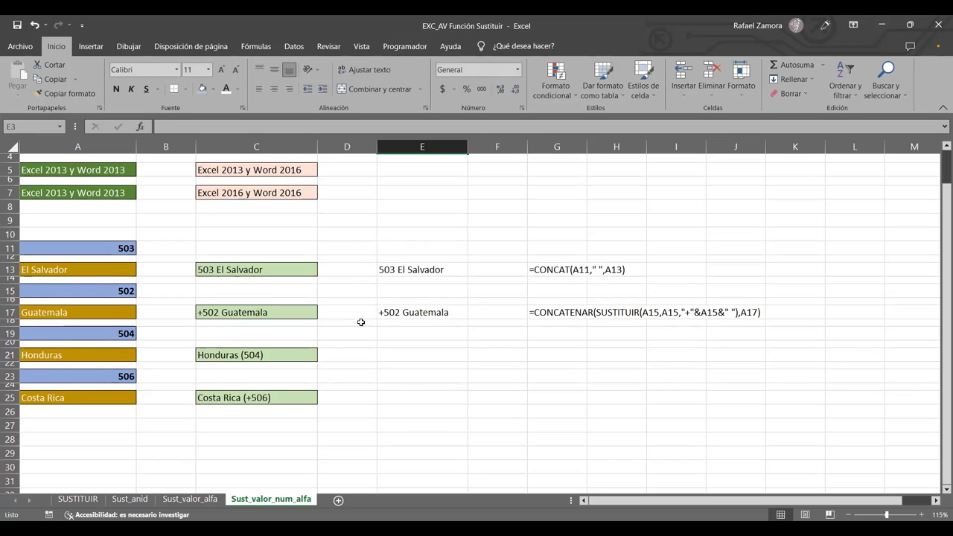
click(412, 360)
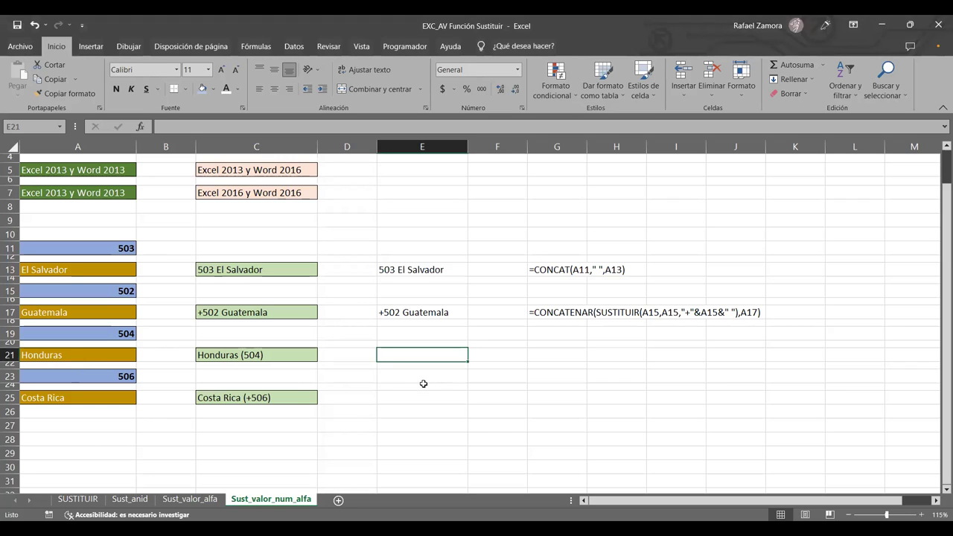
- Enter =A21&A19 in E21 to join the country name with the area code
text(=)
click(79, 355)
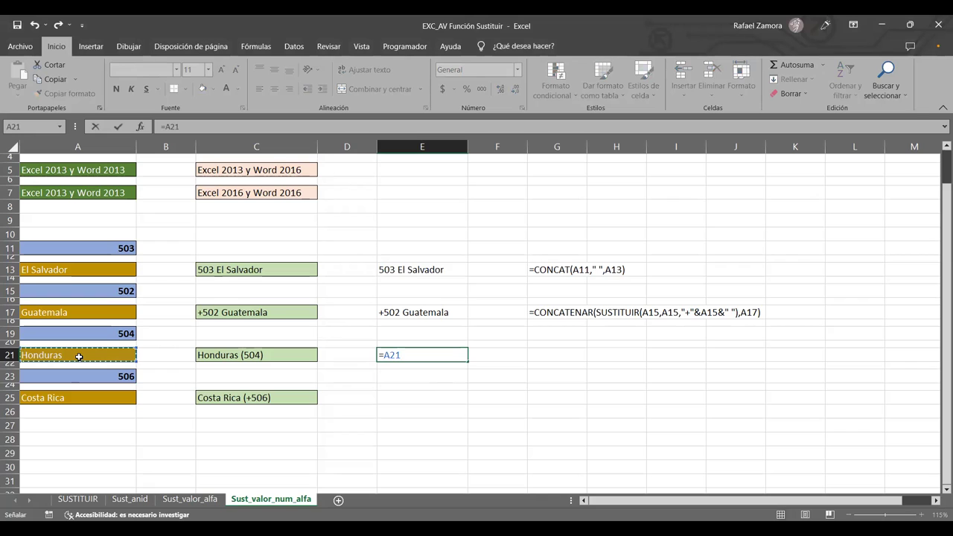
text(&)
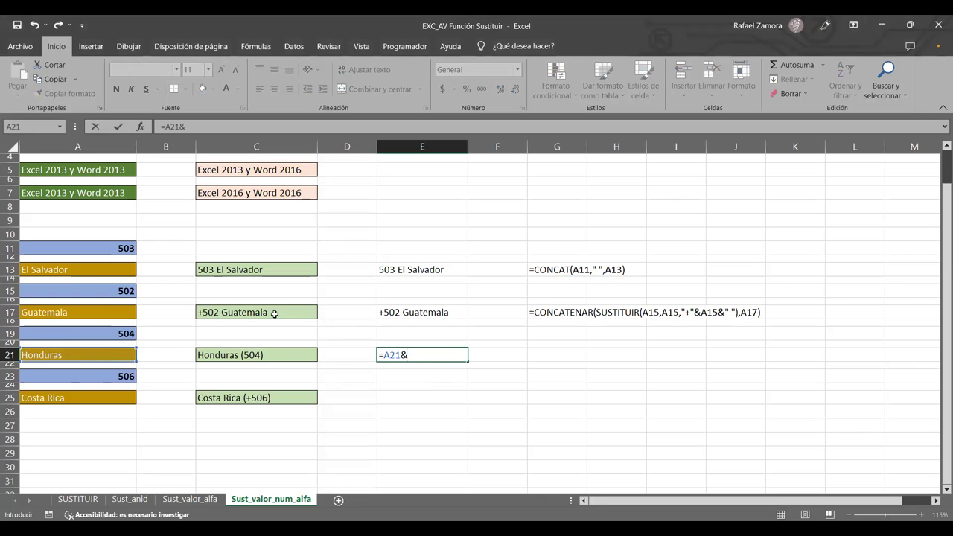
click(116, 333)
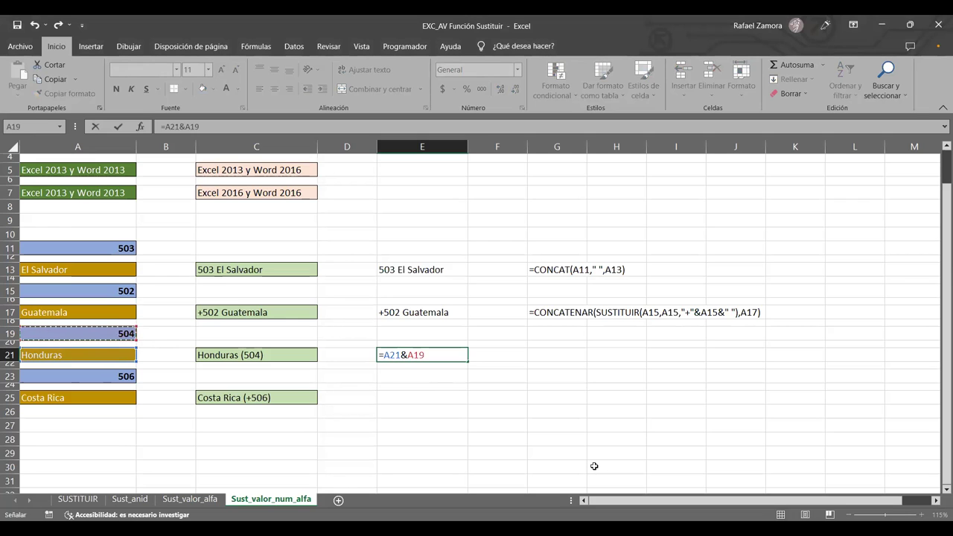
key(Return)
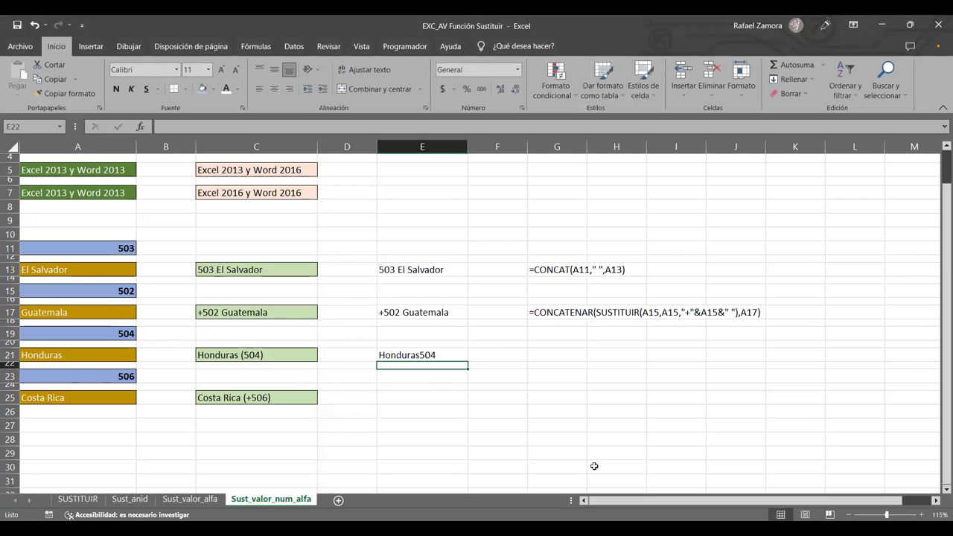
- Insert " "& into the formula so E21 reads Honduras 504 with a space
double_click(455, 354)
key(Left)
key(Left)
key(Left)
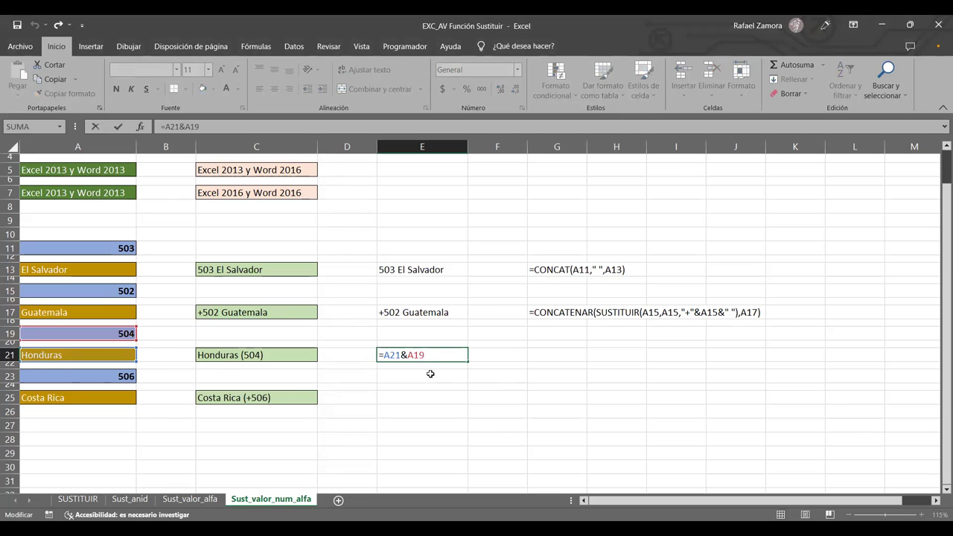
text(")
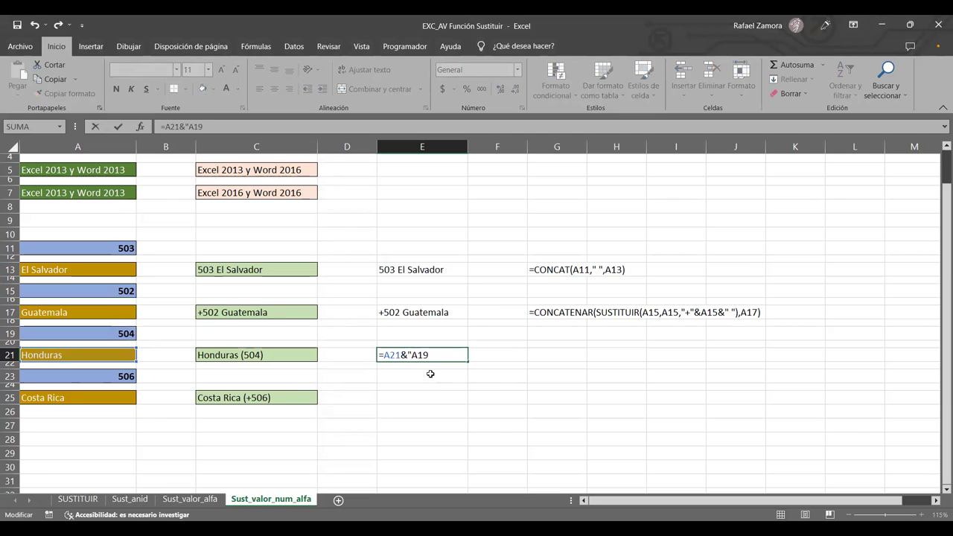
text( "&)
key(Return)
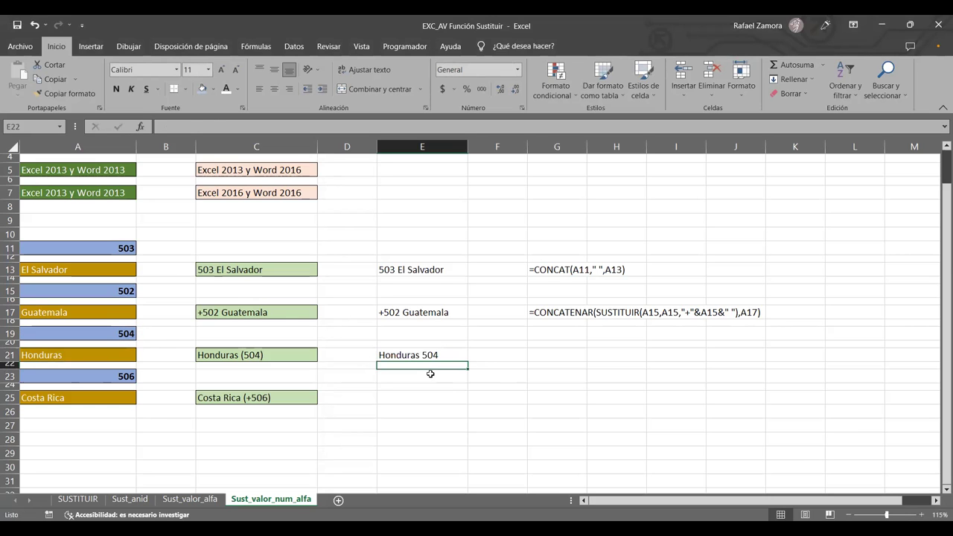
key(Up)
key(F2)
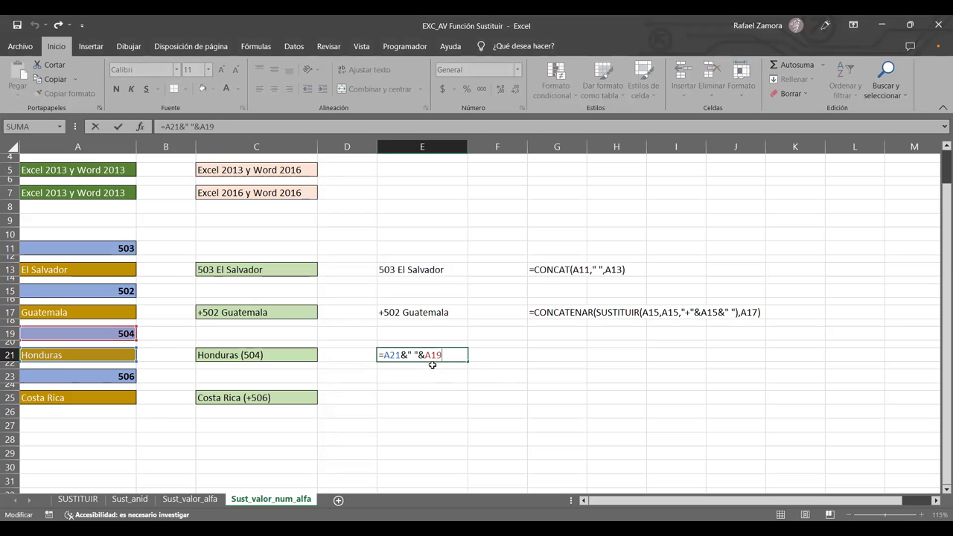
key(Return)
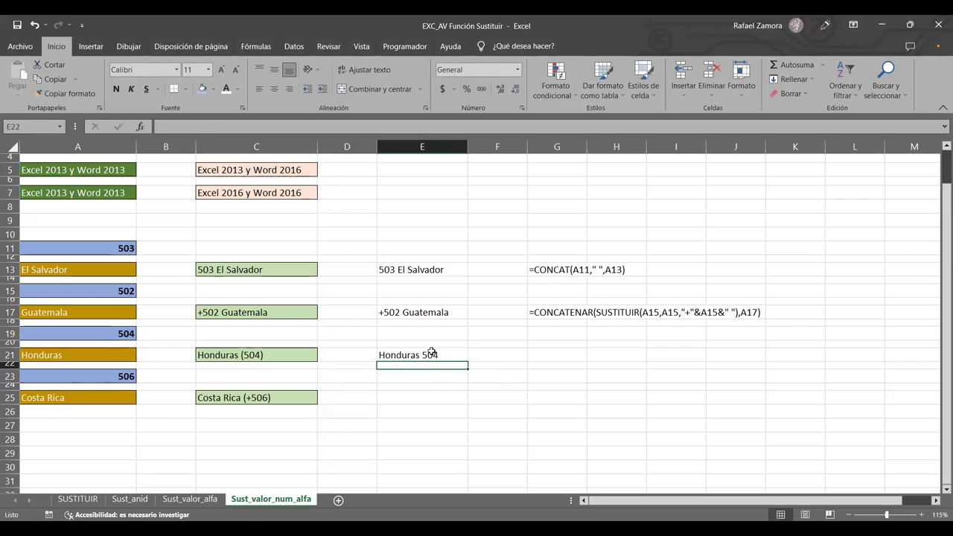
click(432, 355)
- Add SUSTITUIR to E21's formula with A19 as both the text and old-text arguments
double_click(432, 355)
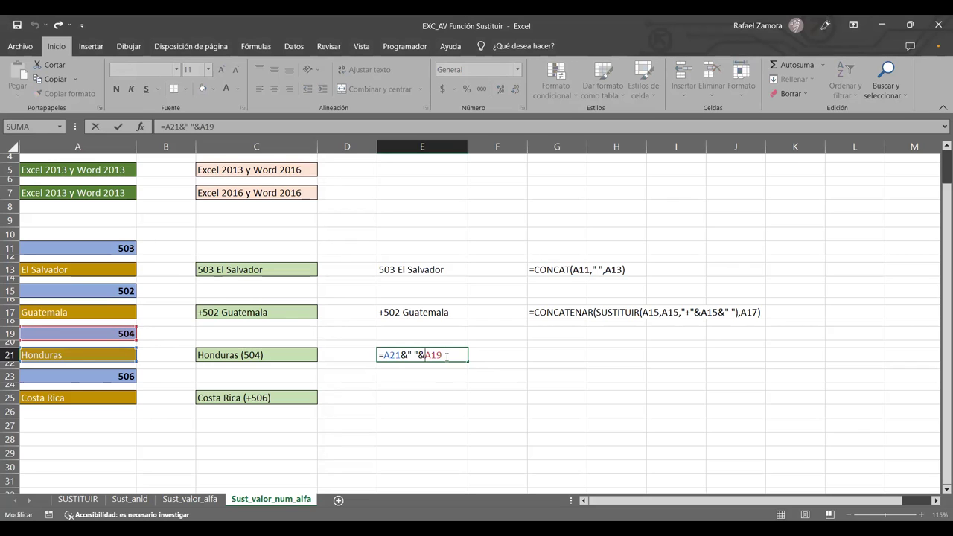
text(sus)
key(Tab)
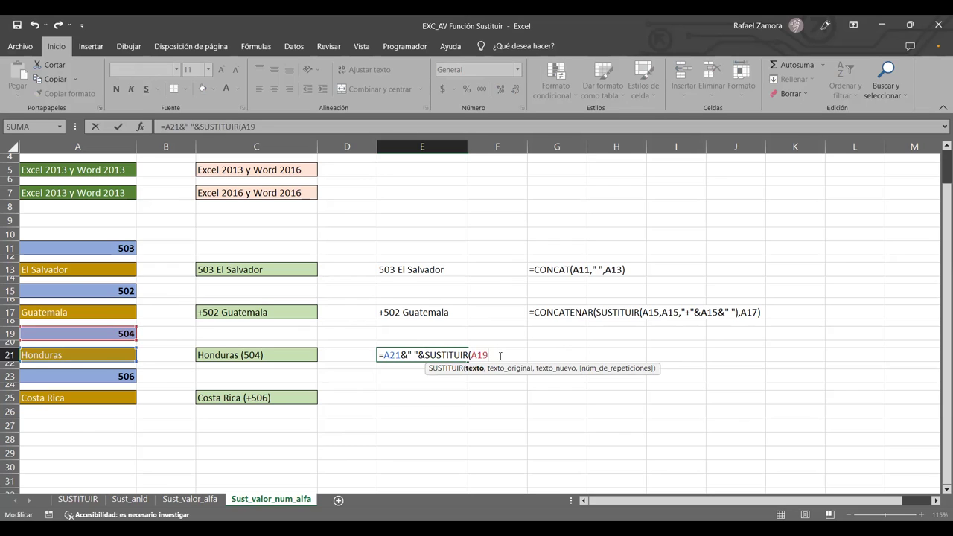
text(,)
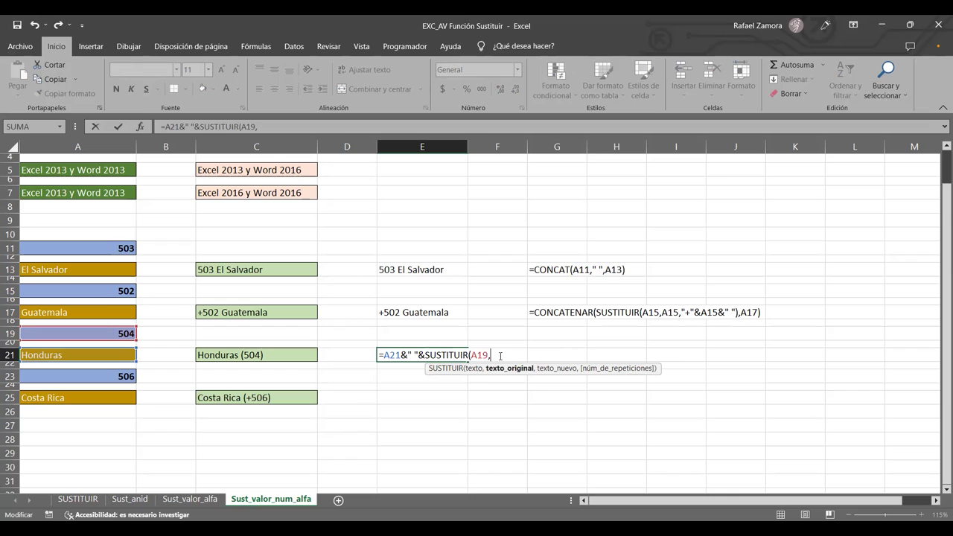
click(124, 333)
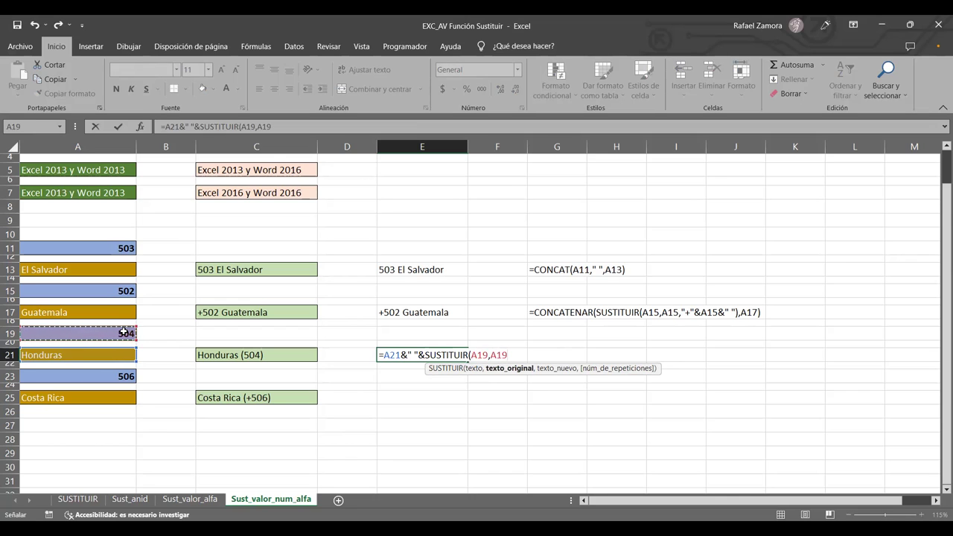
text(,)
click(120, 333)
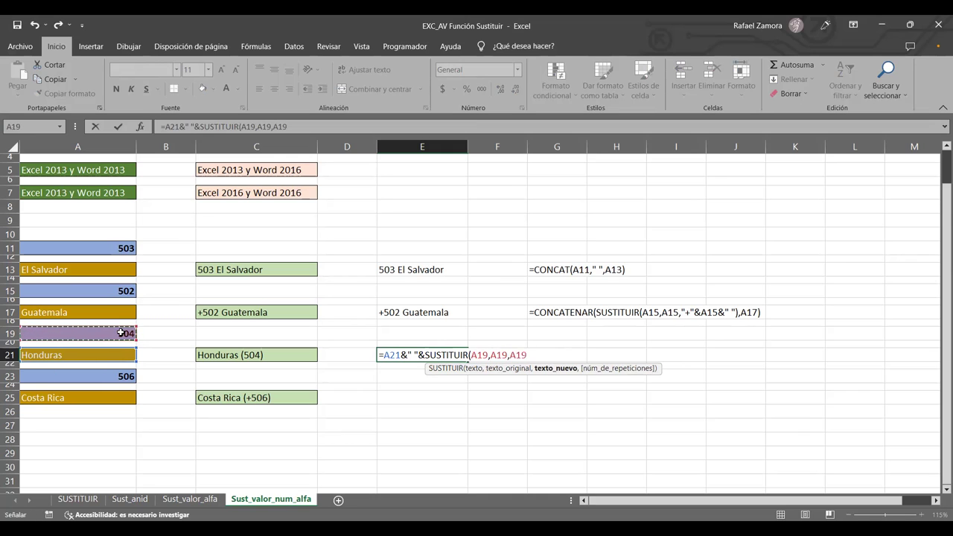
- Set the replacement to "("&A19&")", close the function, and enter it to show Honduras (504)
text(&)
key(BackSpace)
key(BackSpace)
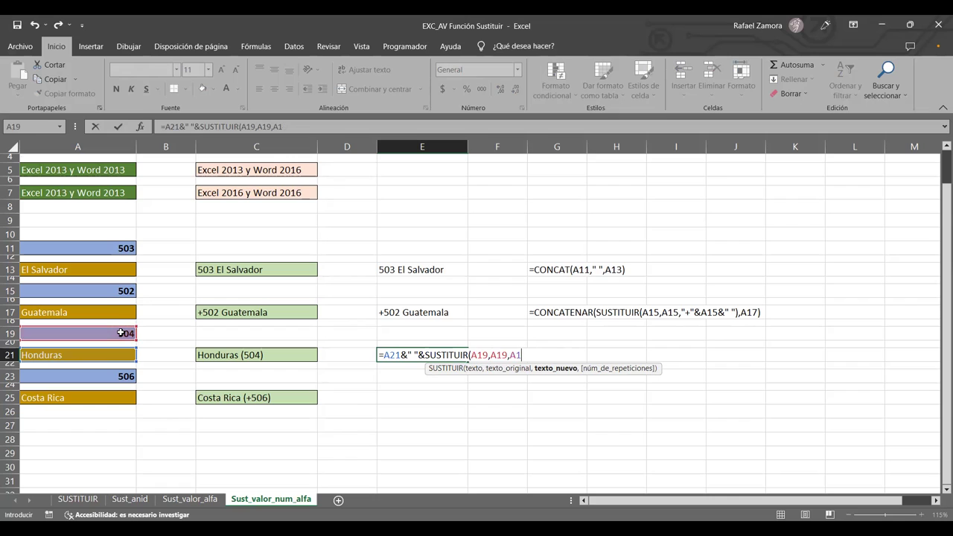
key(BackSpace)
key(BackSpace)
text("(")
text(&)
click(93, 332)
text(&")
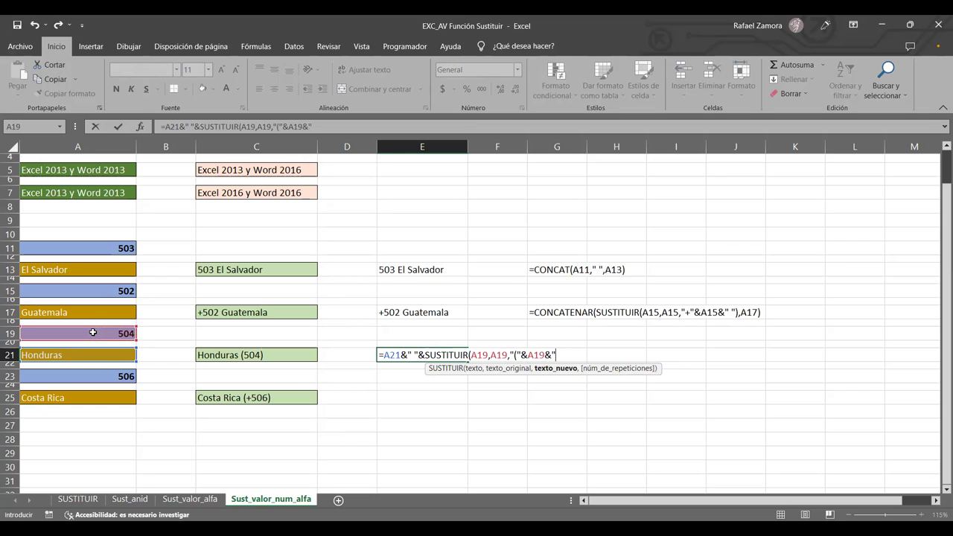
text())
text(")
text())
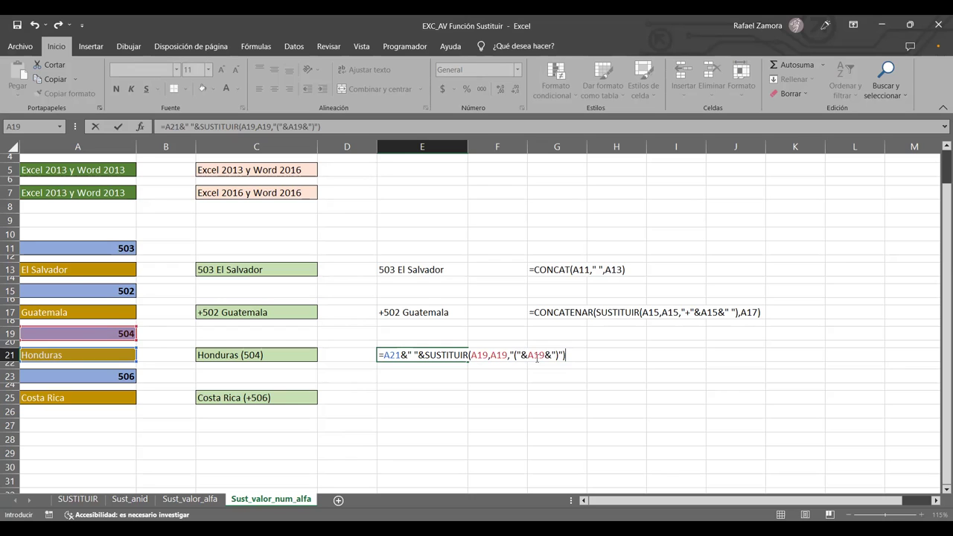
drag(425, 355, 494, 356)
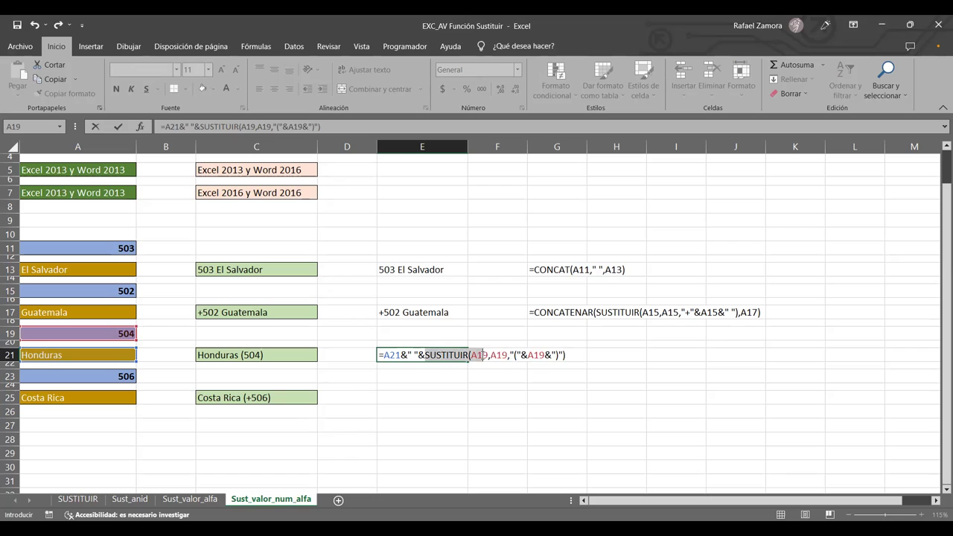
drag(498, 355, 564, 356)
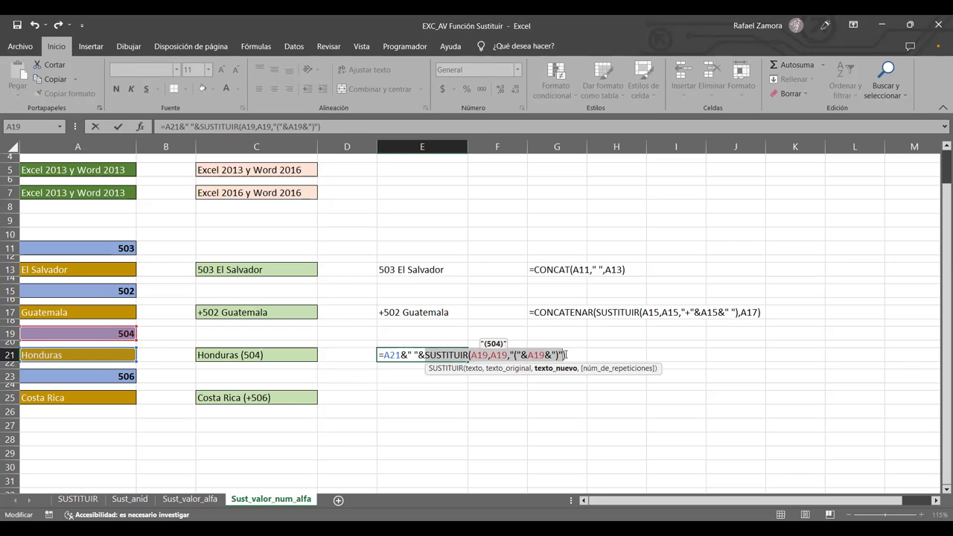
key(Return)
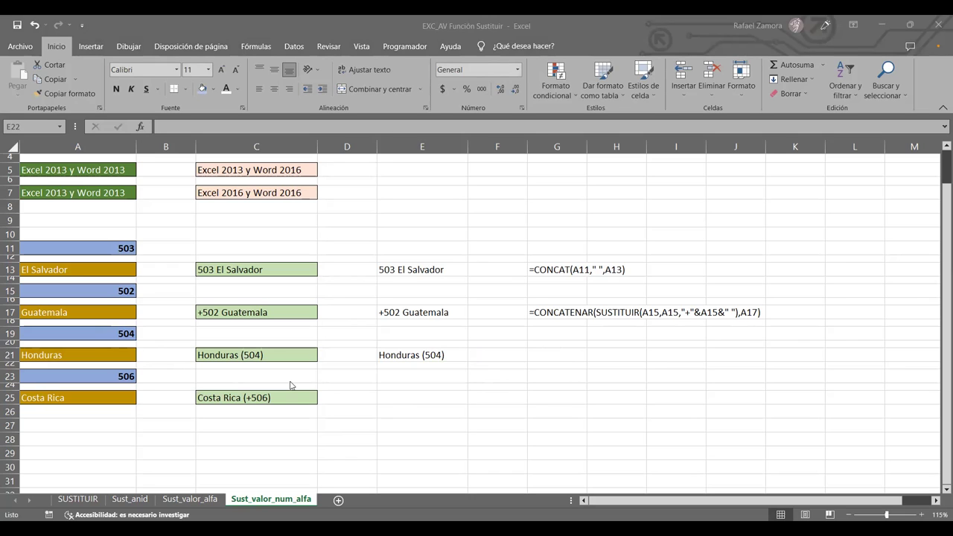
click(462, 358)
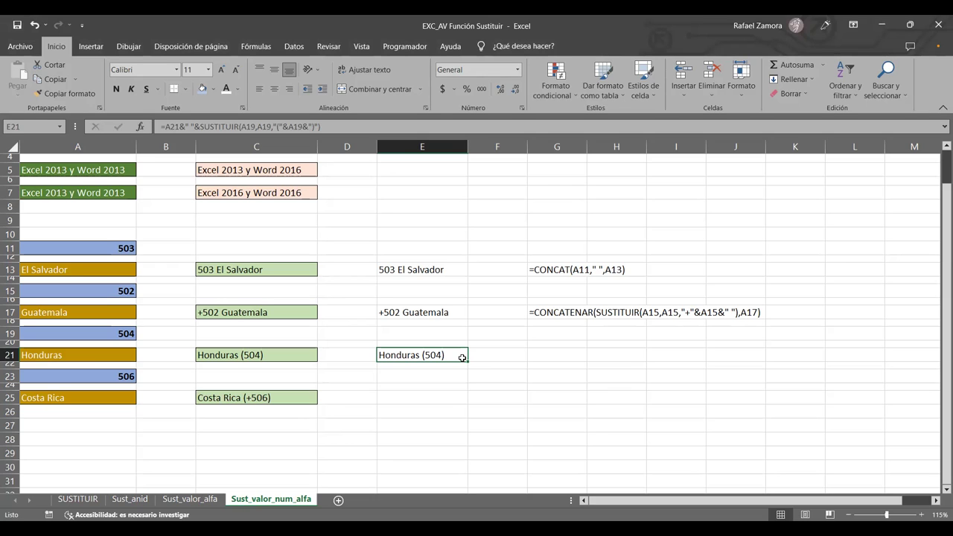
click(479, 395)
click(440, 428)
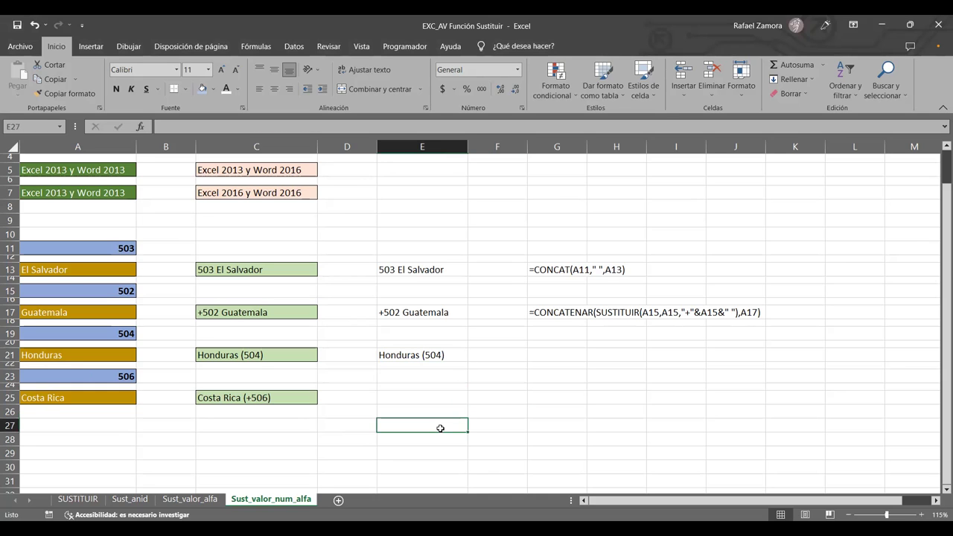